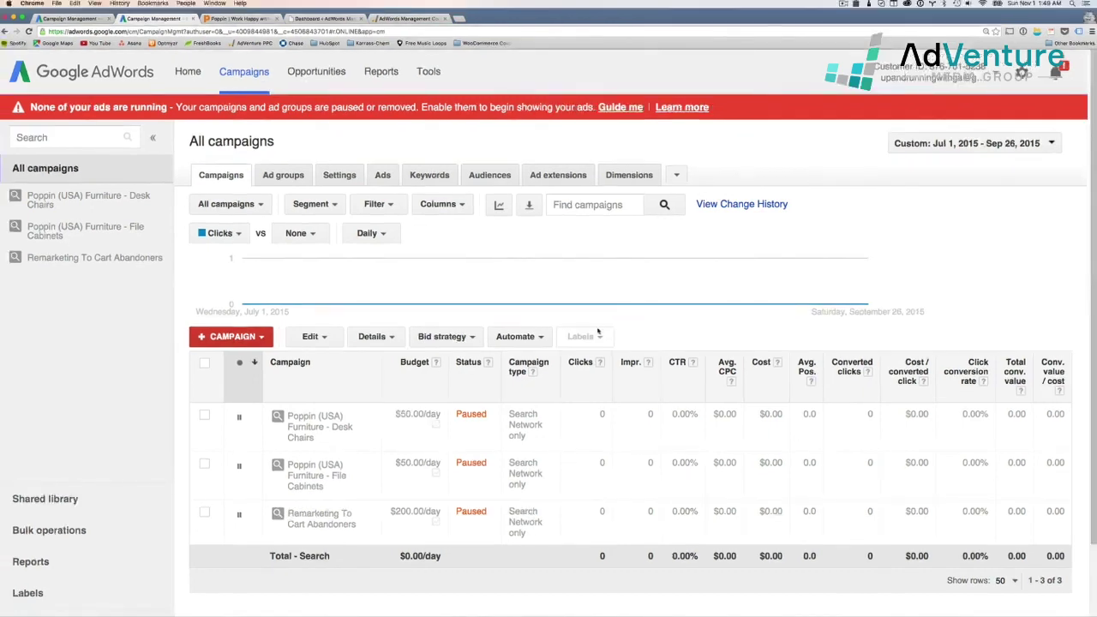
View the Clicks column's help explanation, then dismiss it
scroll(599, 333, down, 1)
click(600, 325)
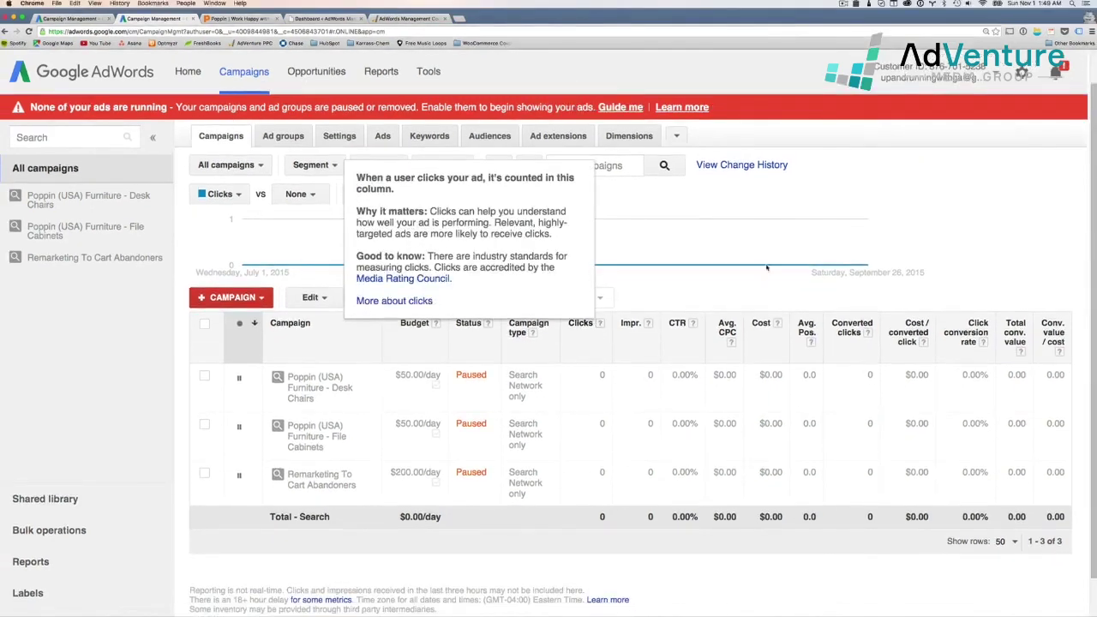
click(767, 269)
Return to the manager account's campaign overview in the first Chrome tab
scroll(719, 292, up, 1)
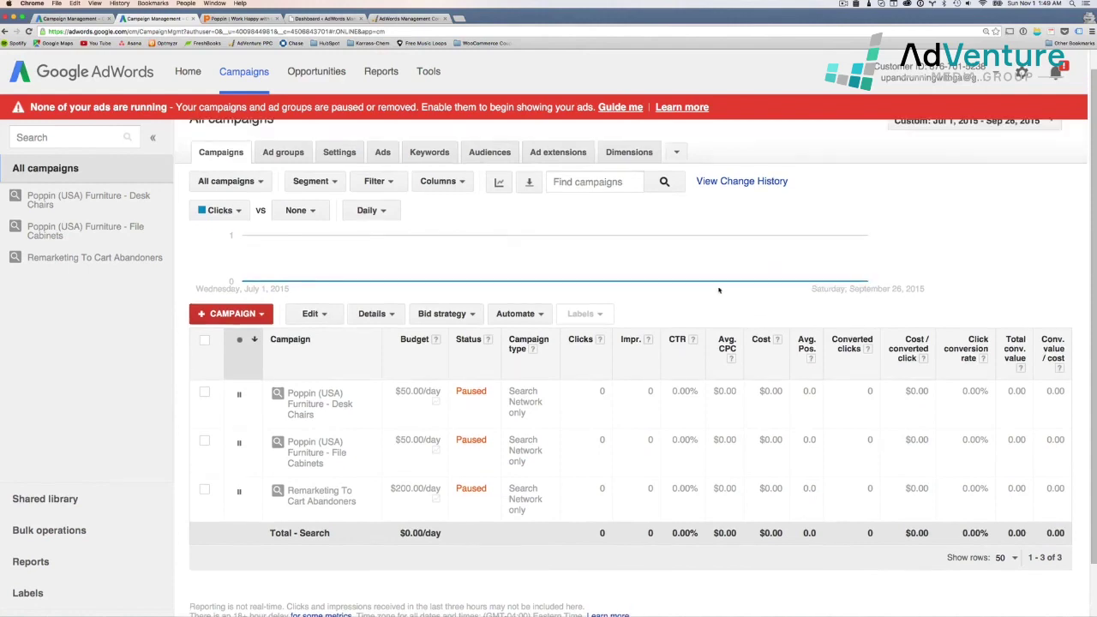
scroll(614, 233, up, 1)
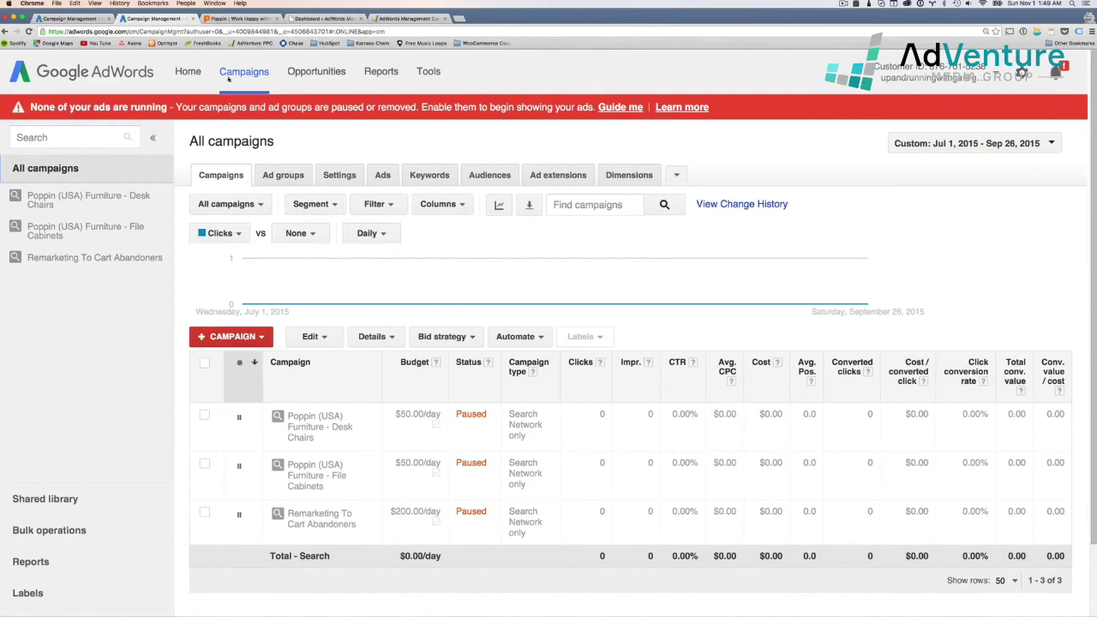
click(79, 18)
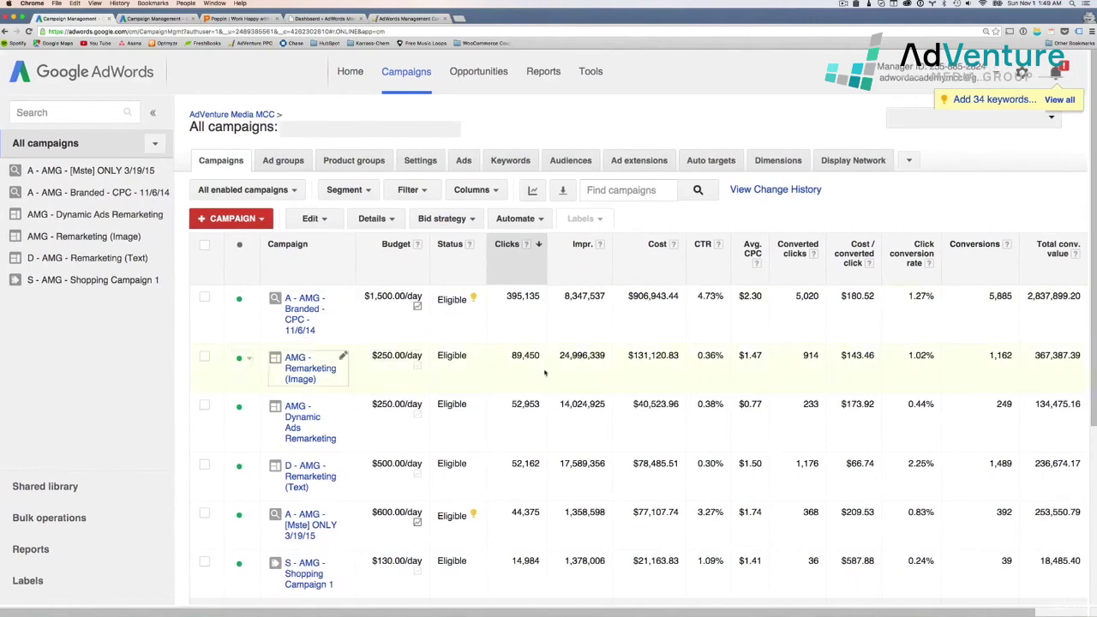
scroll(547, 374, down, 1)
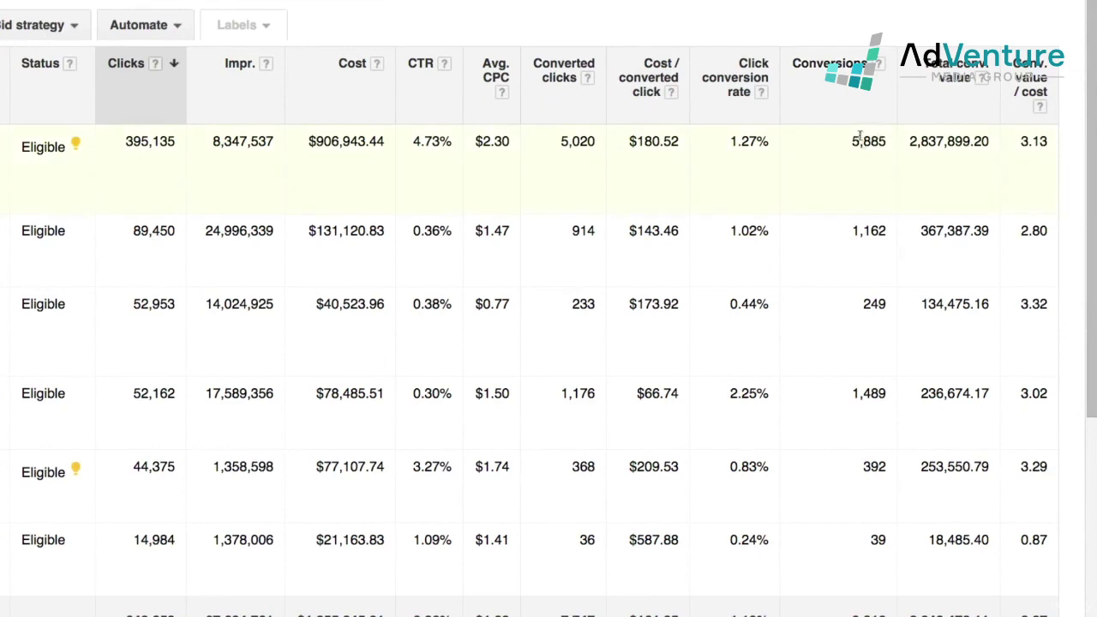
drag(853, 143, 885, 143)
click(838, 260)
drag(848, 232, 994, 230)
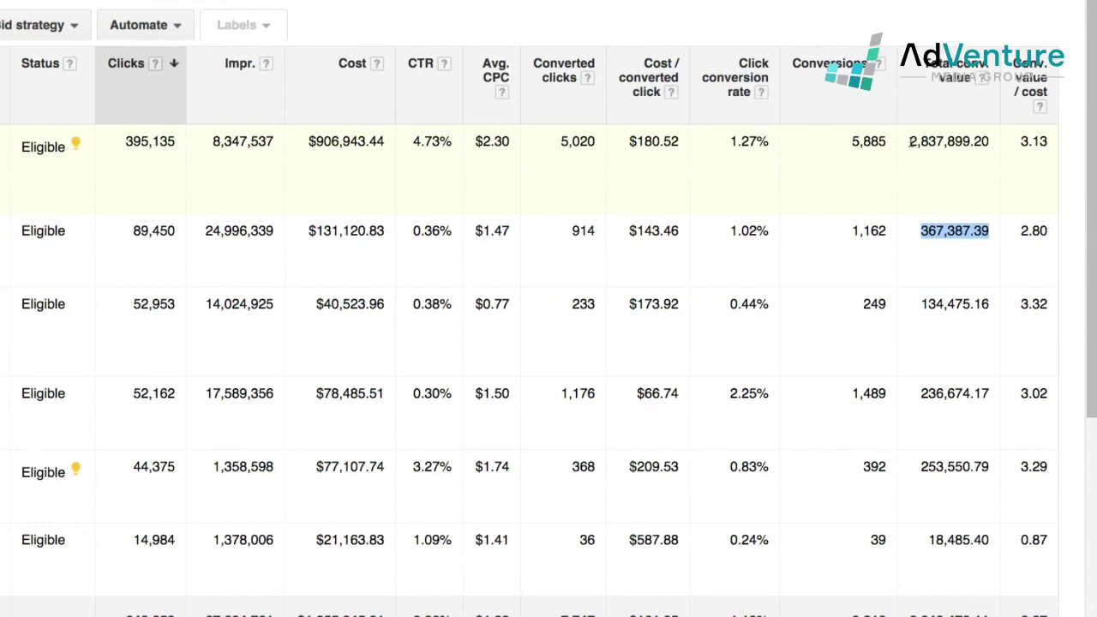
drag(911, 142, 992, 142)
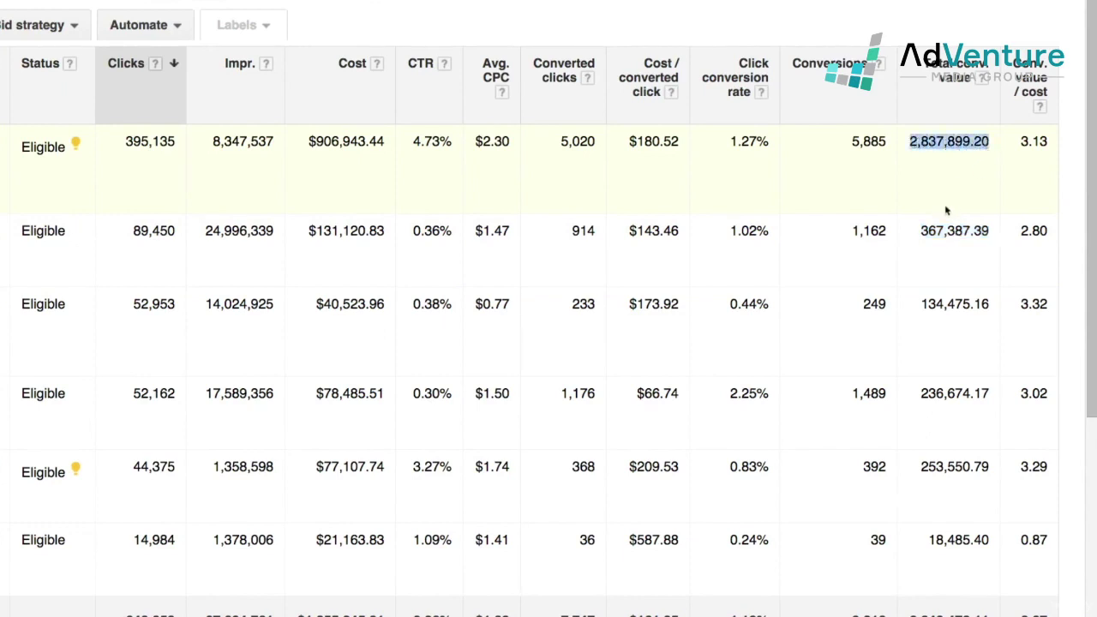
scroll(916, 363, down, 1)
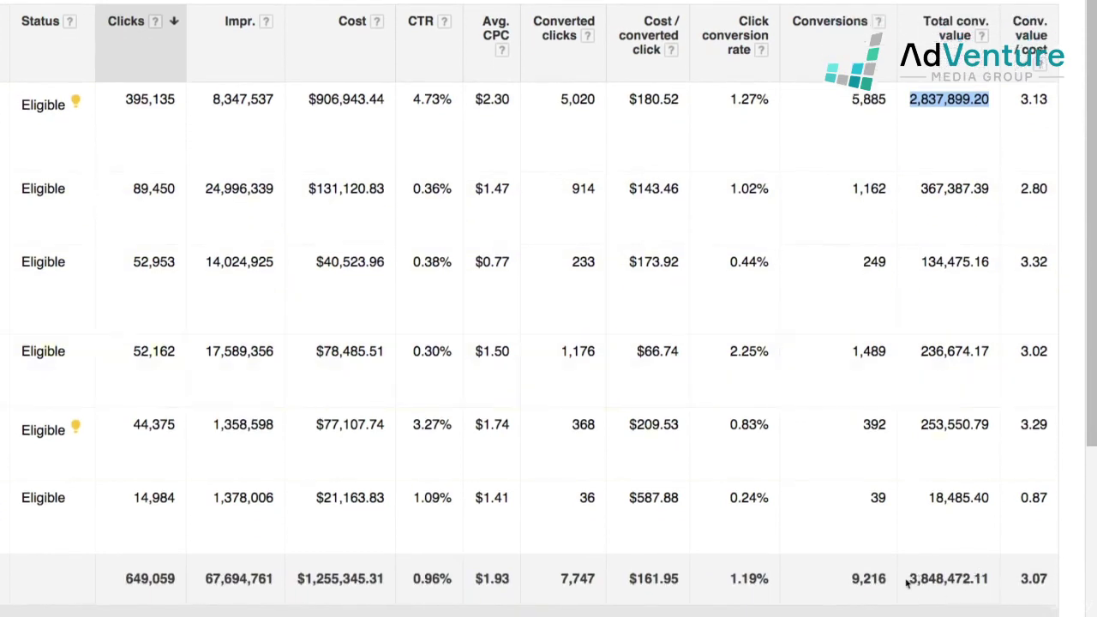
drag(909, 582, 990, 579)
click(955, 600)
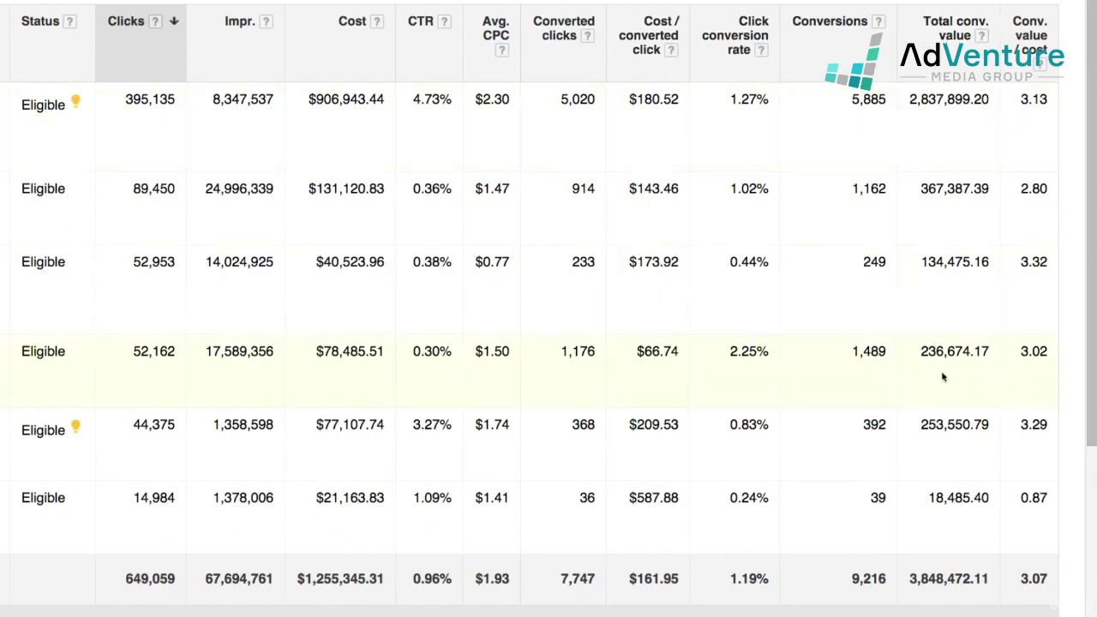
scroll(976, 228, up, 1)
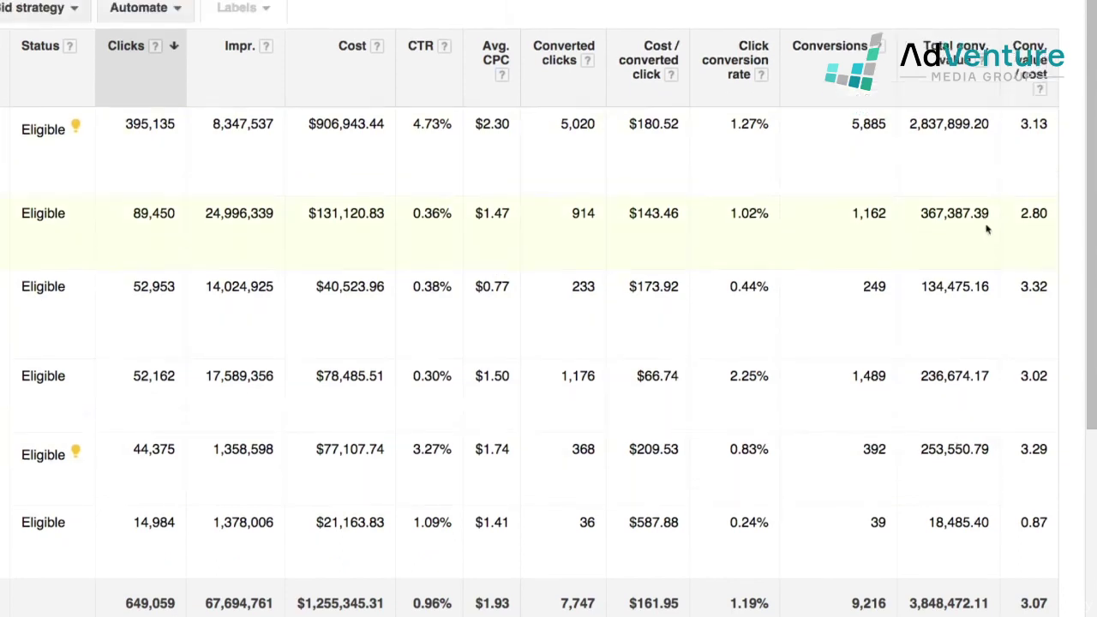
scroll(969, 257, left, 2)
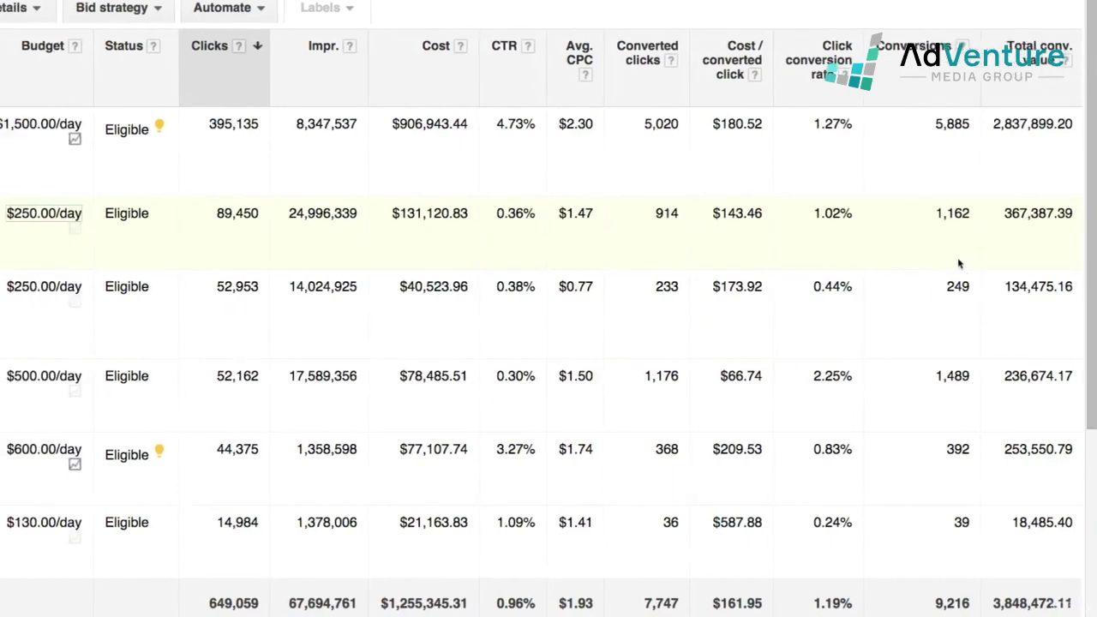
scroll(960, 264, right, 3)
scroll(966, 230, left, 1)
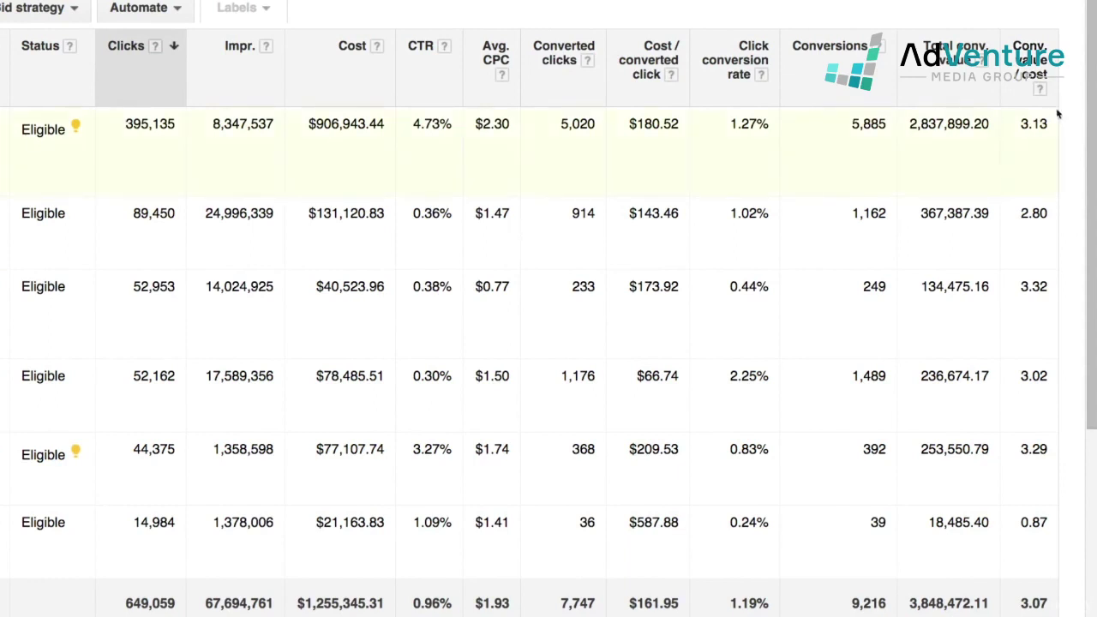
scroll(1058, 125, down, 1)
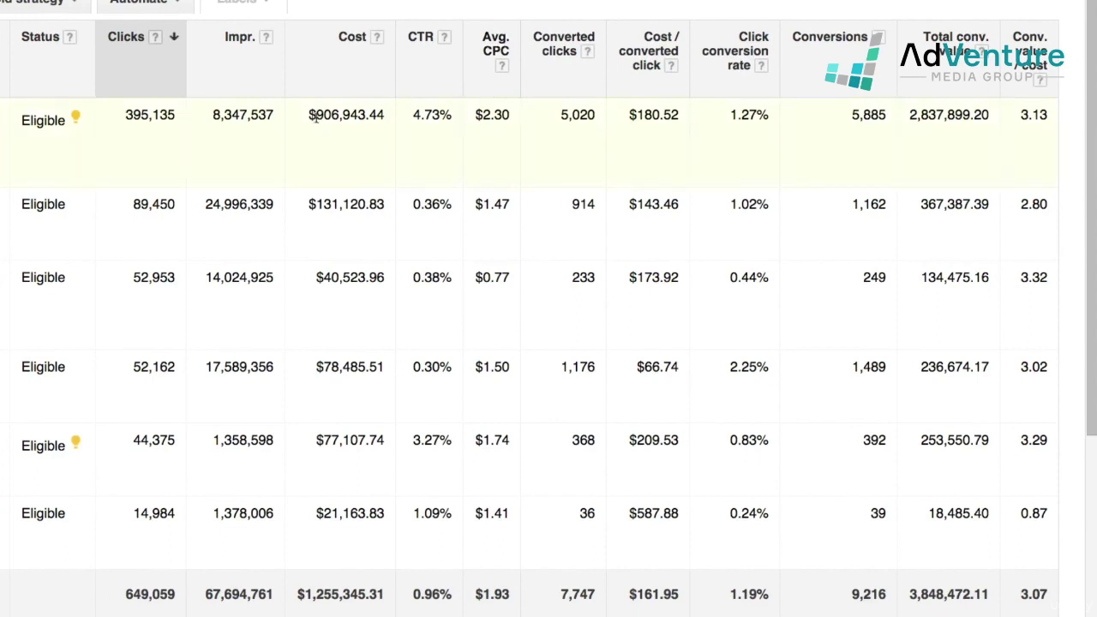
drag(316, 114, 447, 135)
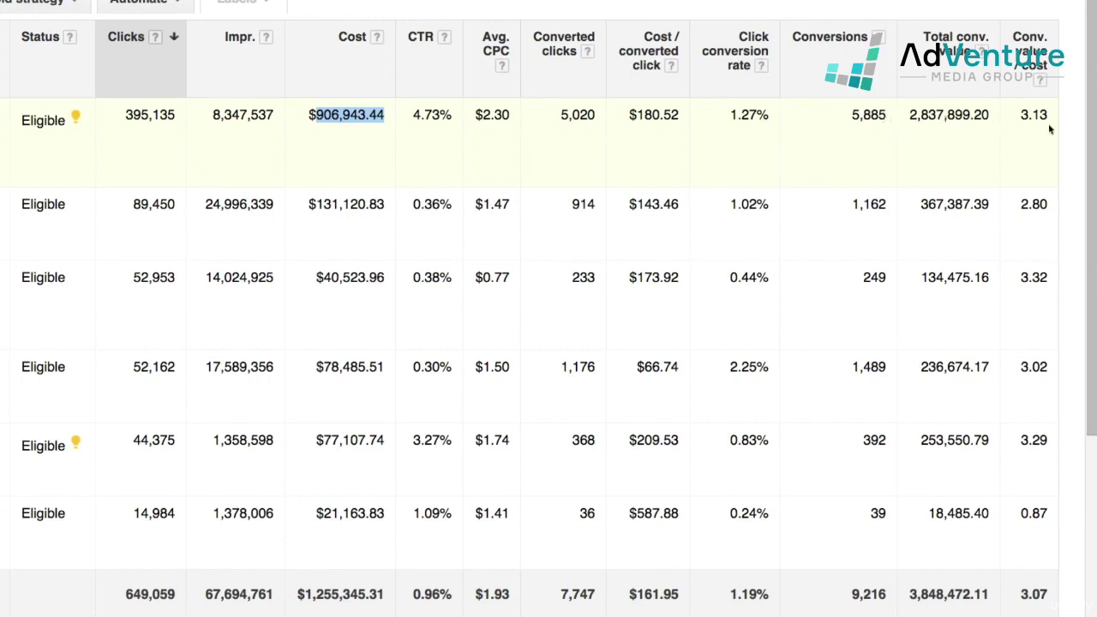
drag(1020, 115, 1054, 116)
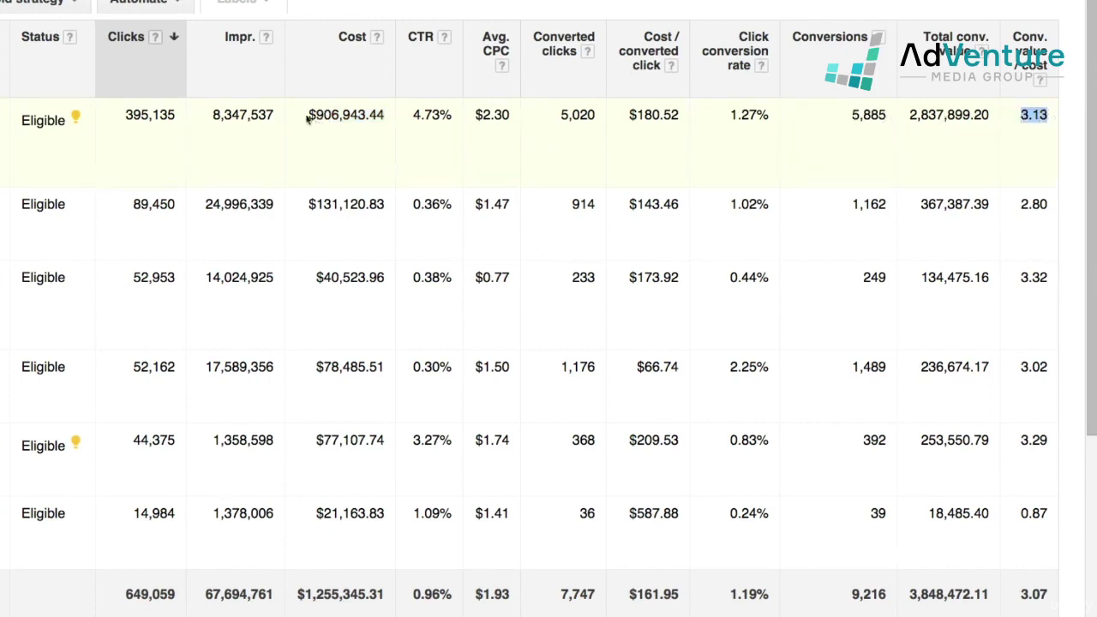
click(311, 117)
drag(310, 117, 386, 117)
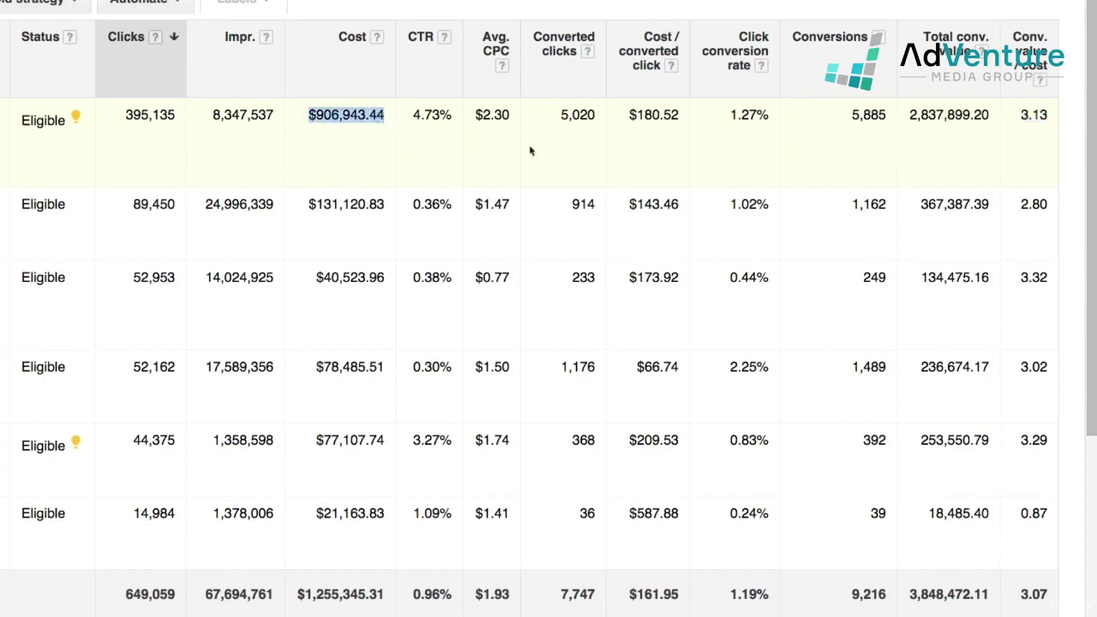
drag(910, 115, 992, 116)
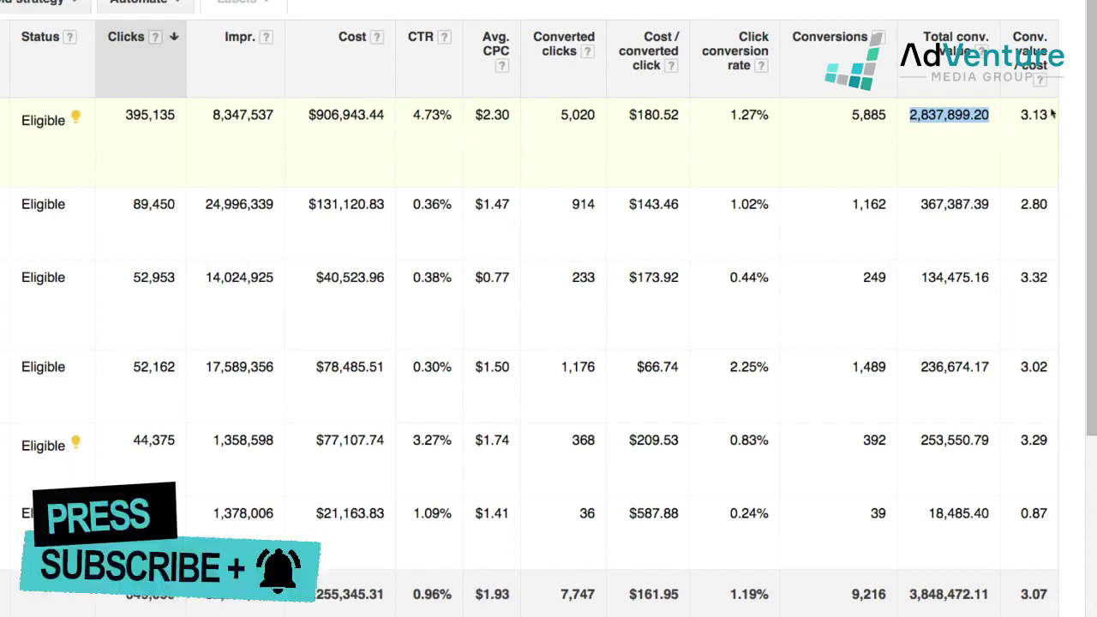
drag(1022, 117, 1051, 113)
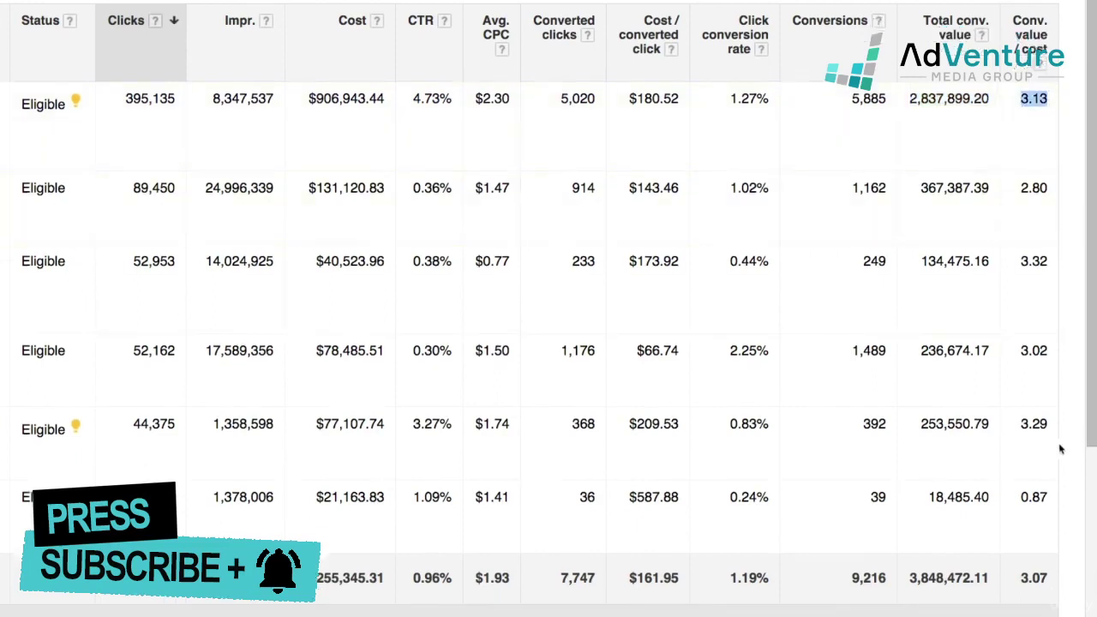
scroll(1061, 447, down, 1)
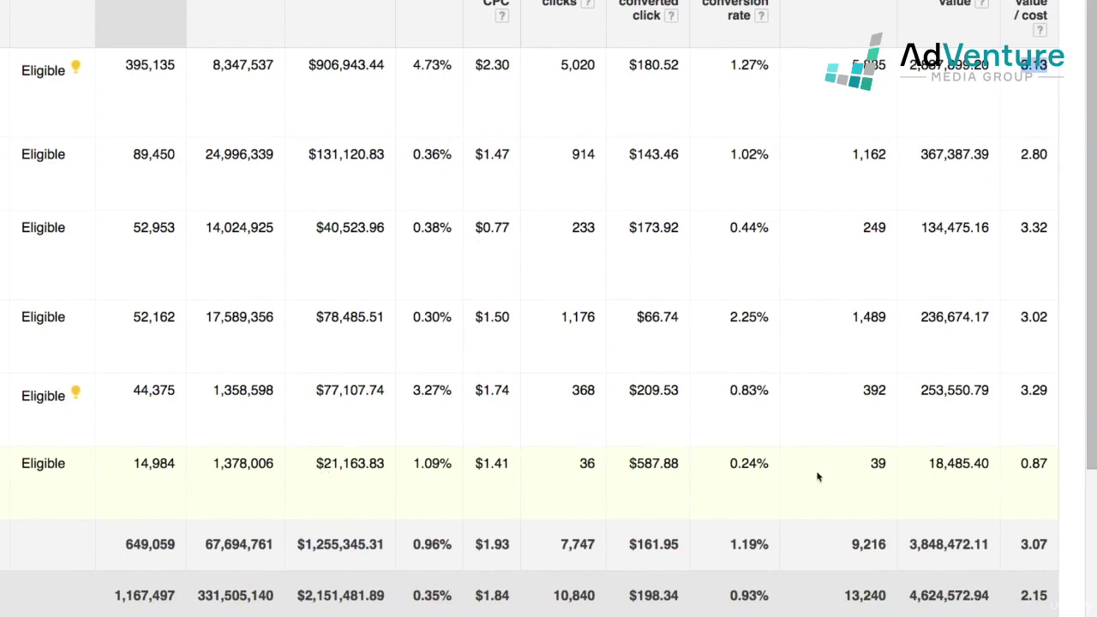
drag(930, 463, 1050, 470)
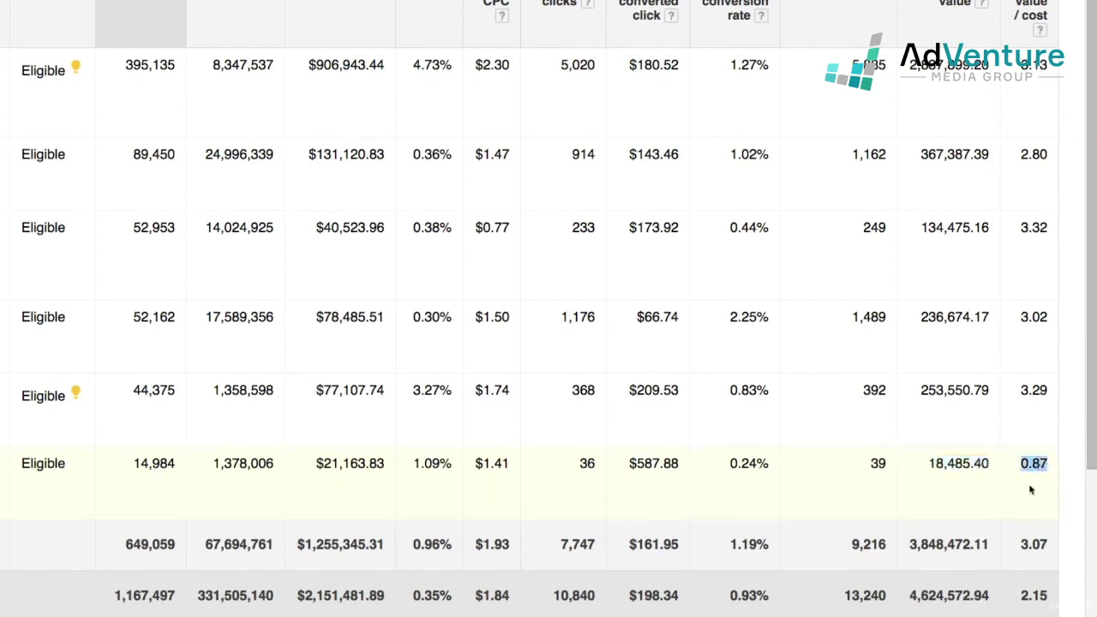
click(1034, 485)
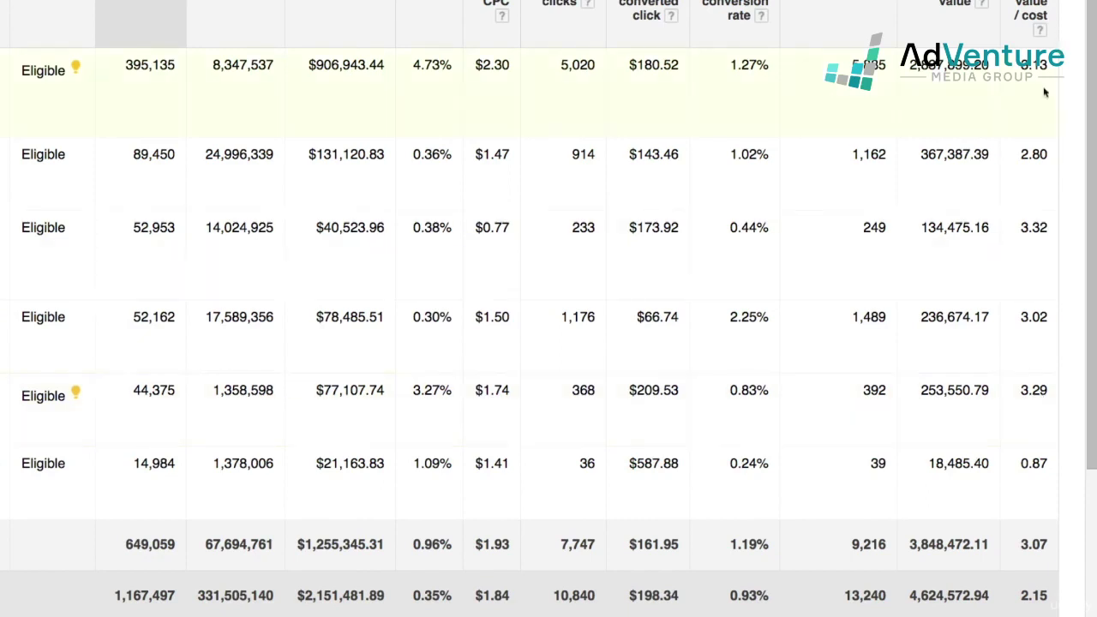
scroll(126, 300, down, 1)
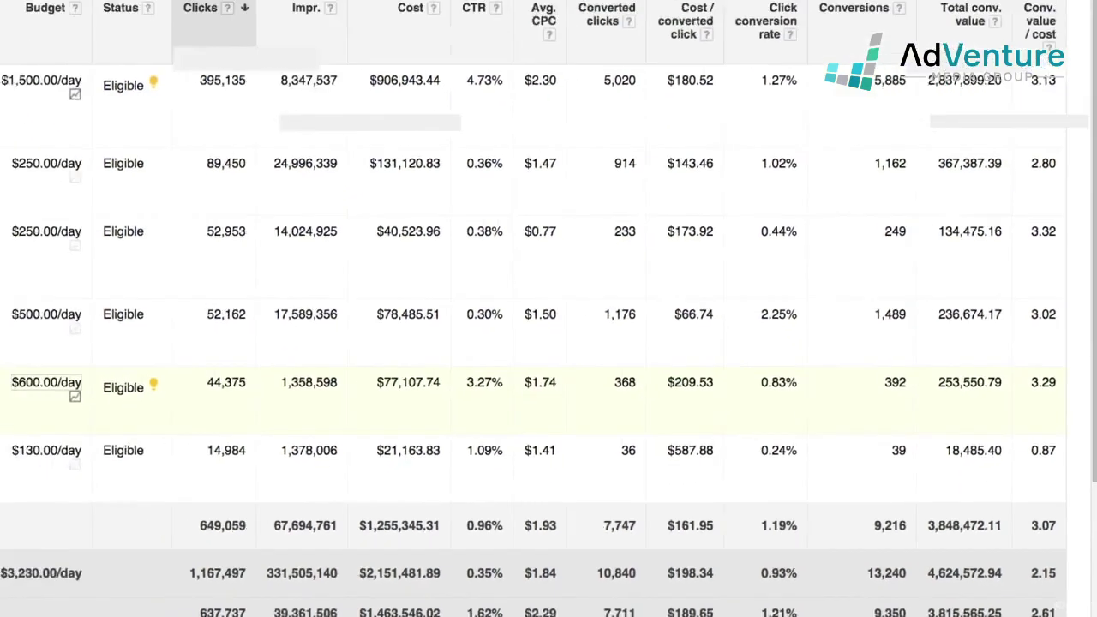
click(263, 432)
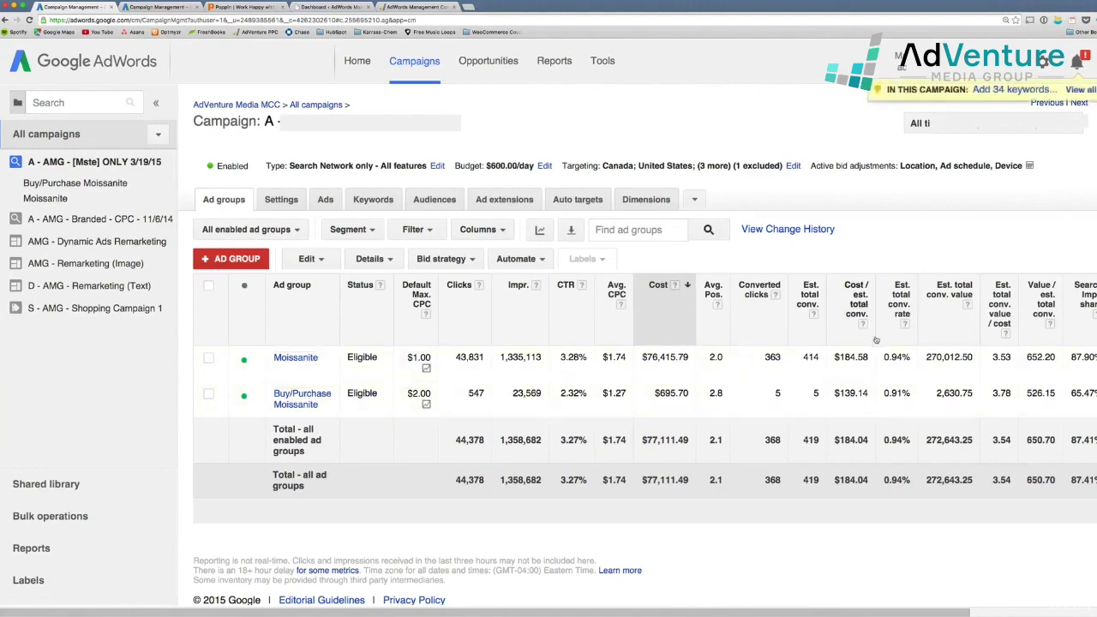
scroll(880, 337, right, 5)
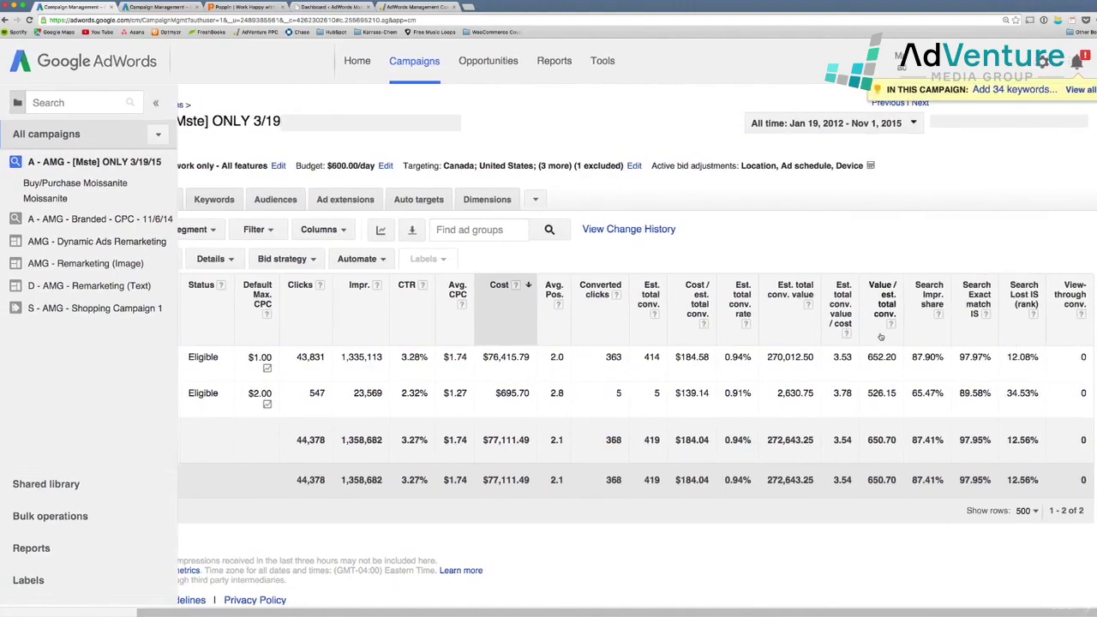
scroll(881, 337, left, 4)
scroll(880, 337, left, 2)
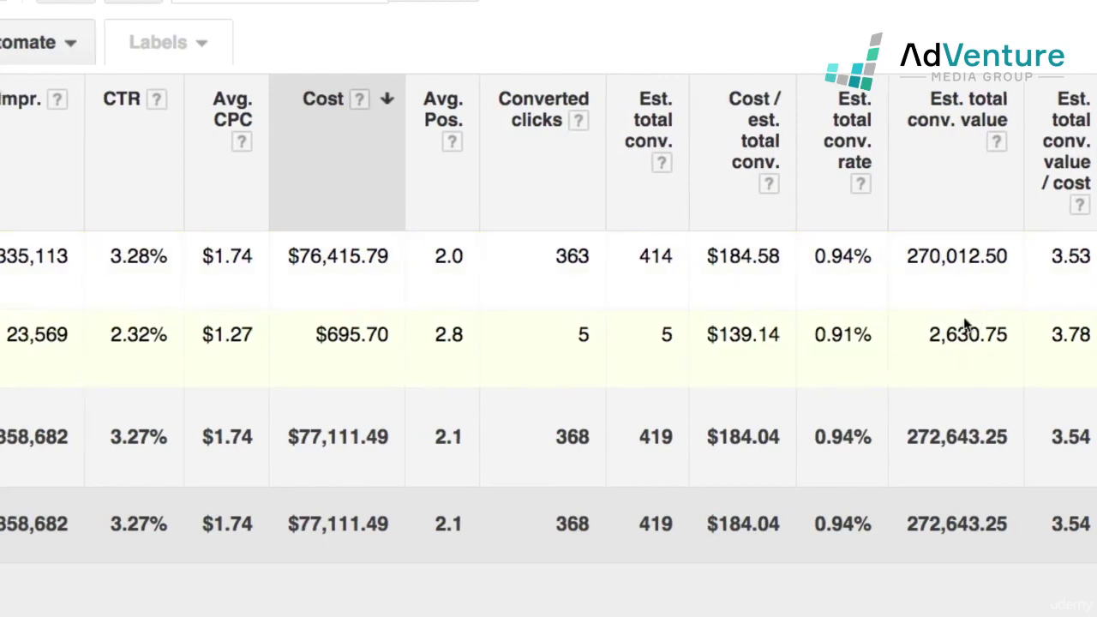
scroll(965, 321, right, 2)
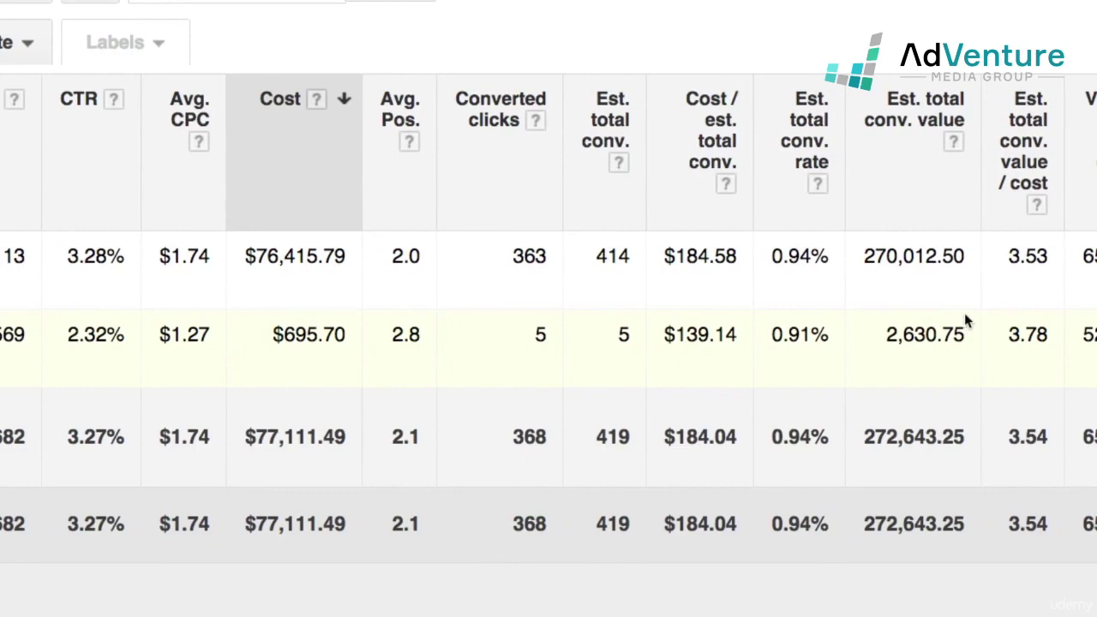
scroll(964, 313, right, 8)
scroll(619, 250, left, 5)
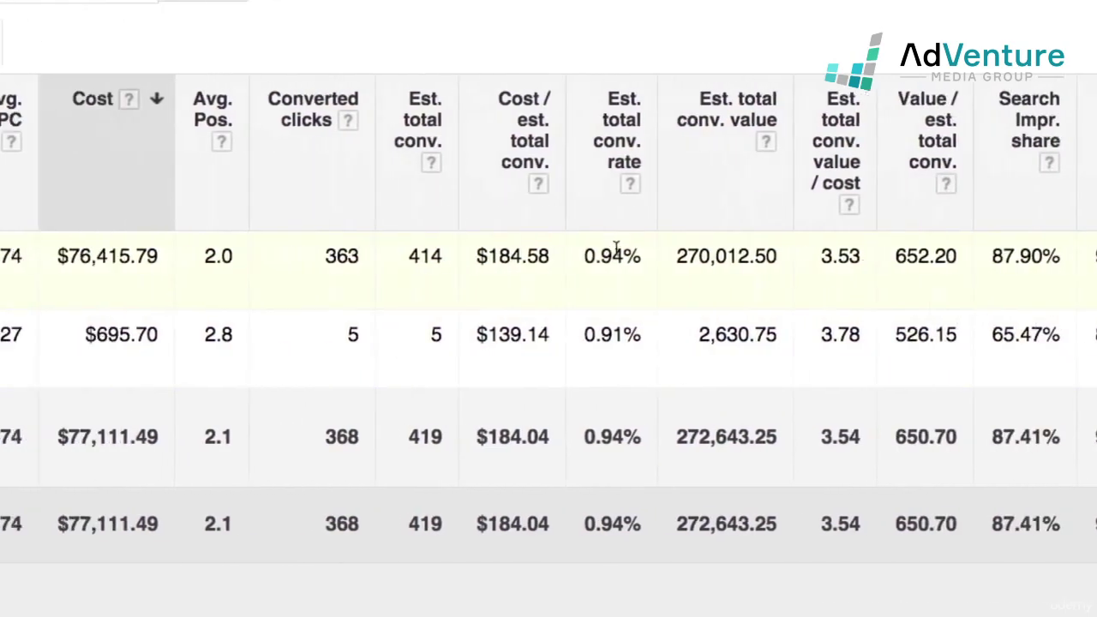
scroll(548, 343, left, 3)
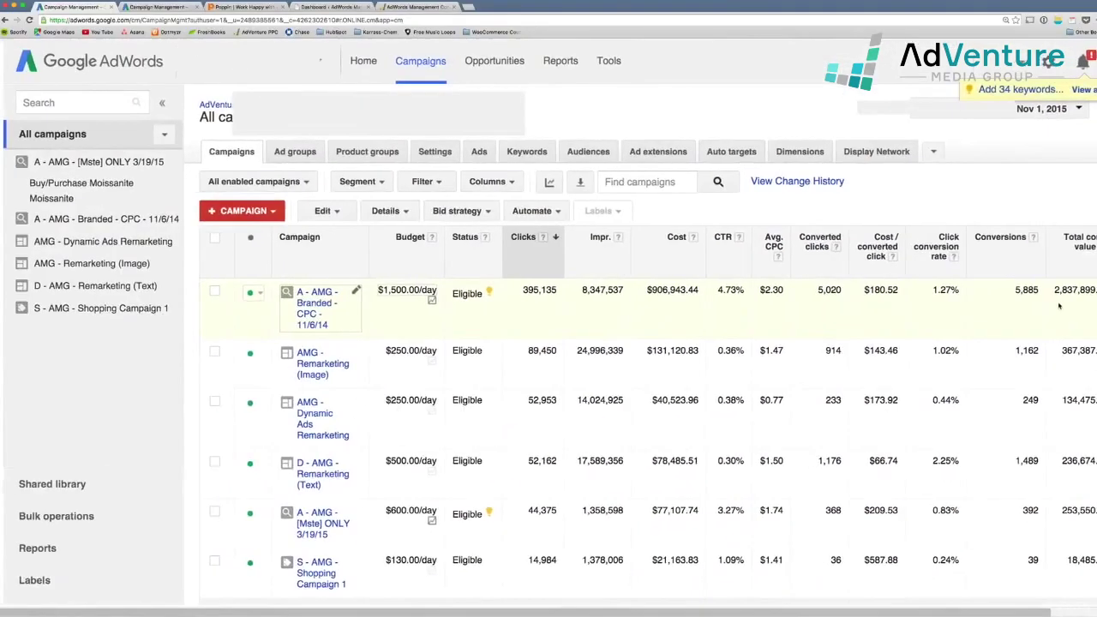
scroll(1057, 302, right, 2)
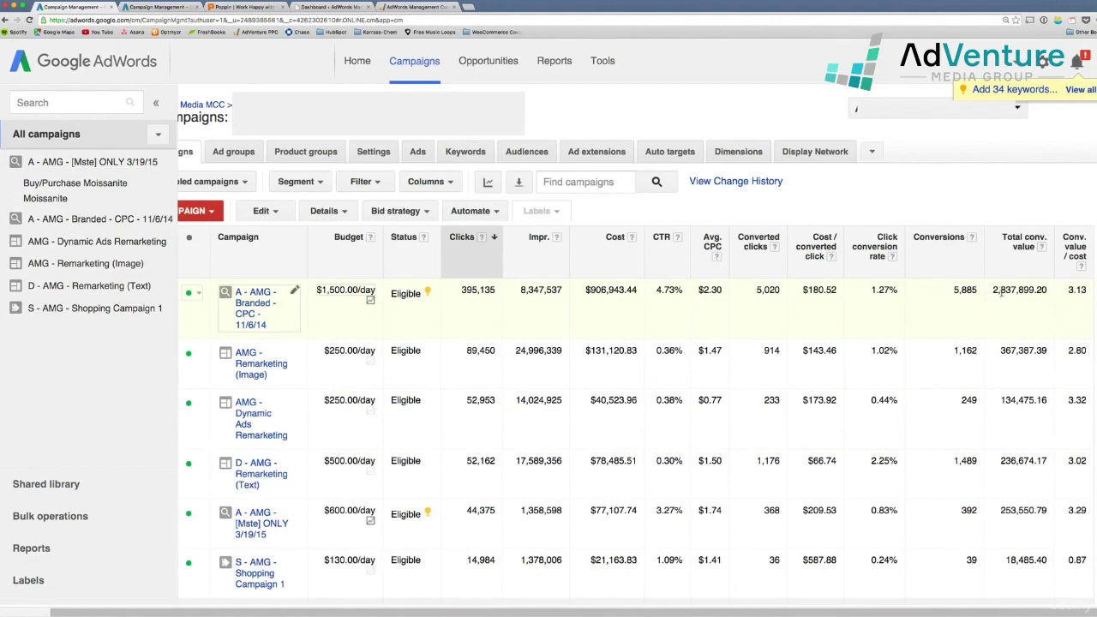
scroll(1032, 328, down, 2)
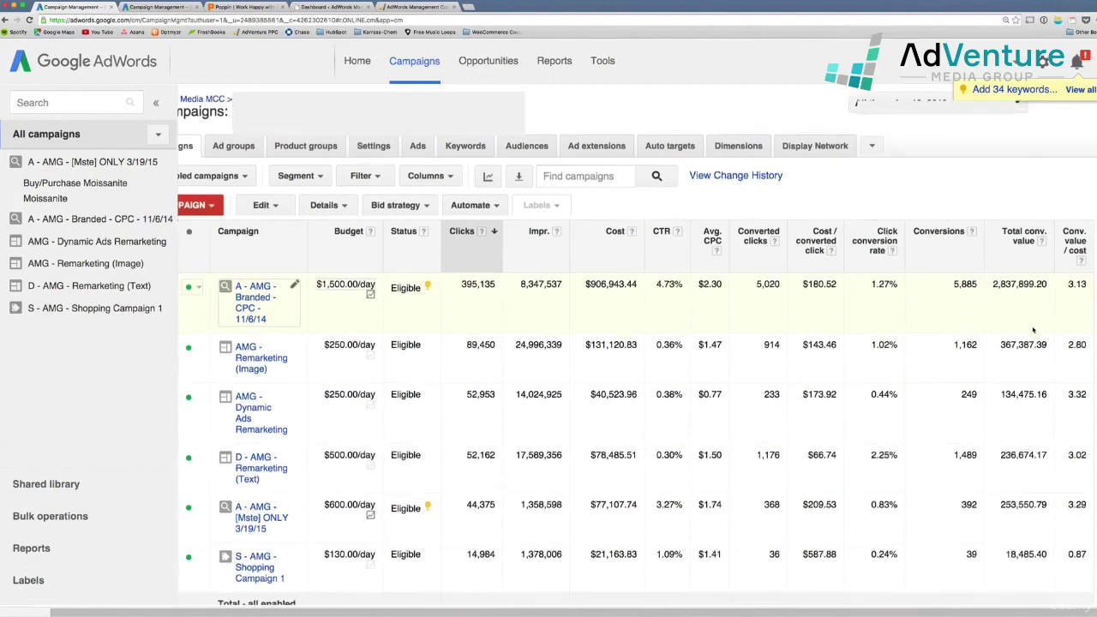
scroll(1033, 330, down, 1)
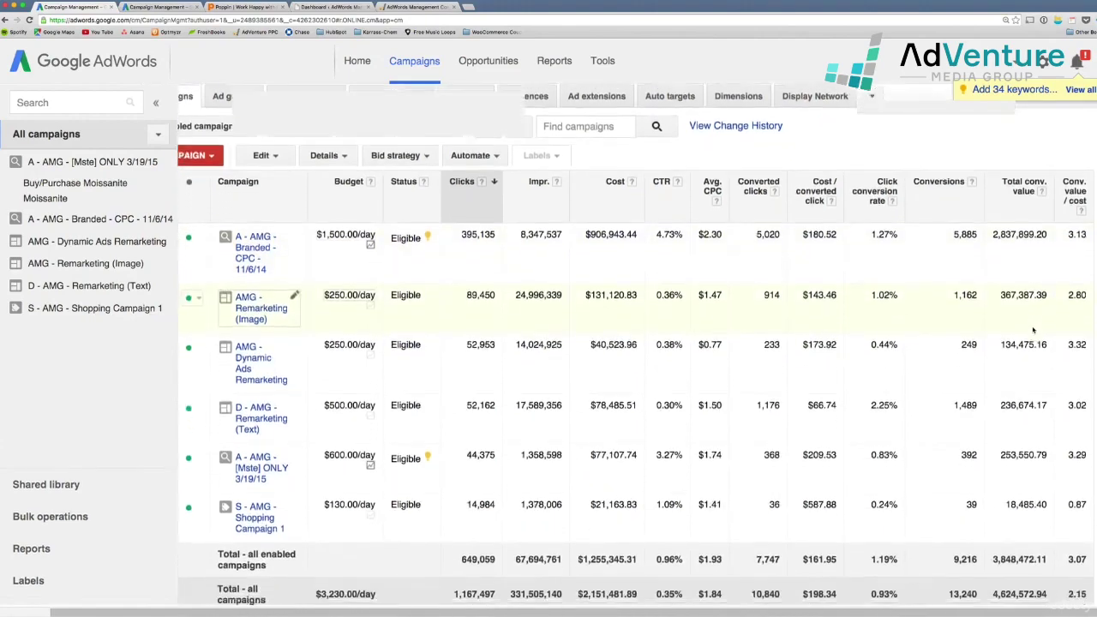
scroll(1033, 330, down, 1)
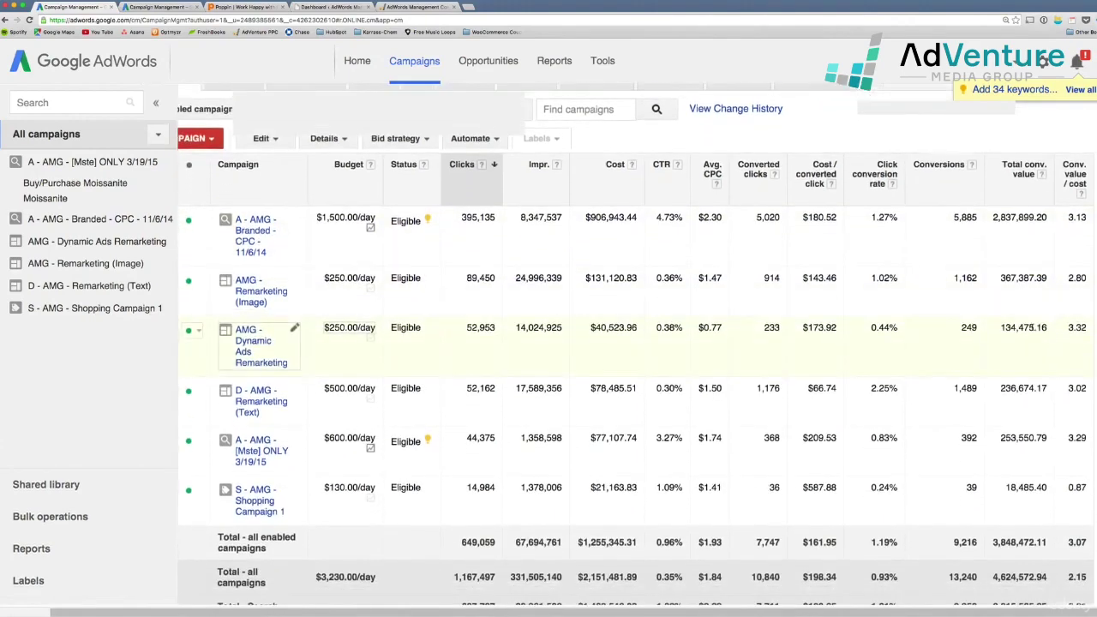
scroll(1032, 326, up, 1)
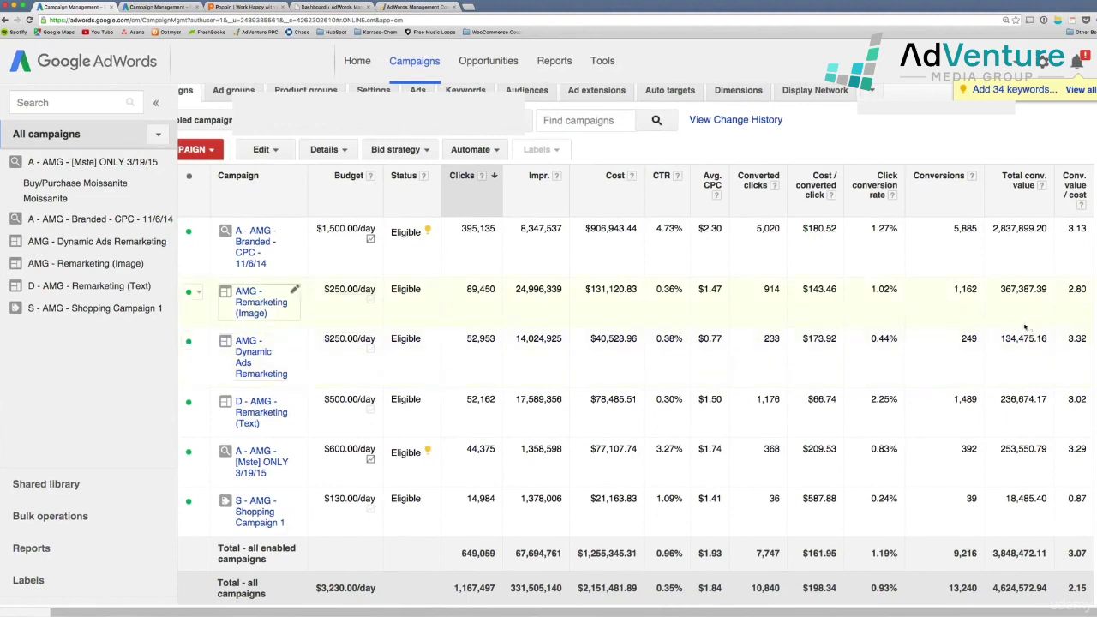
drag(993, 229, 1050, 234)
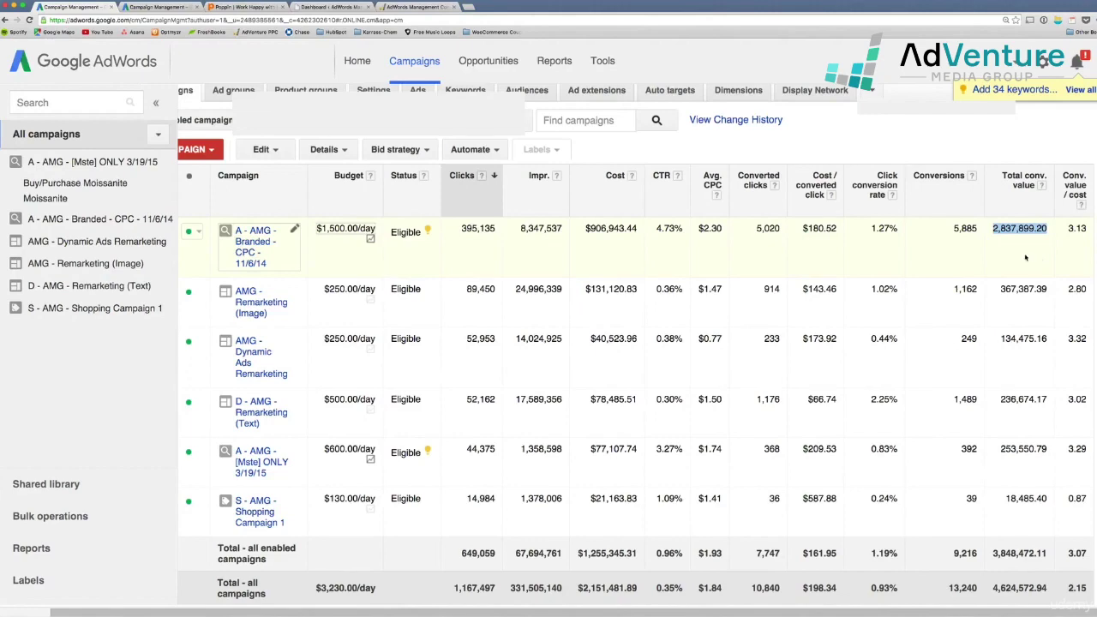
Segment the campaign table by Conversions > Conversion name
scroll(514, 343, left, 2)
scroll(594, 350, up, 2)
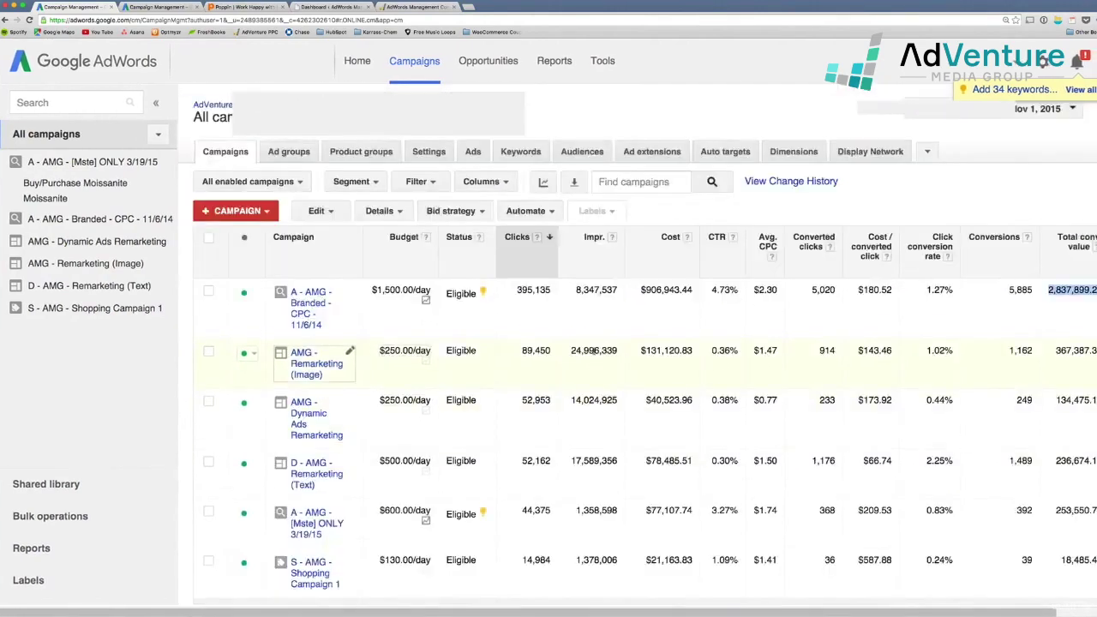
right_click(577, 299)
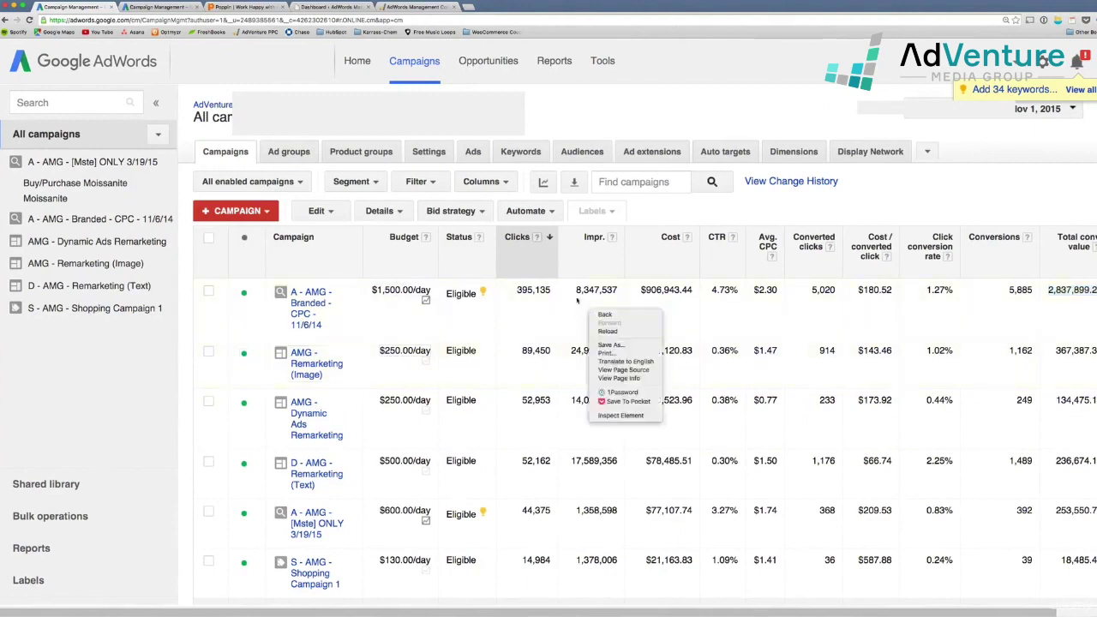
click(353, 188)
click(352, 182)
mouse_move(410, 253)
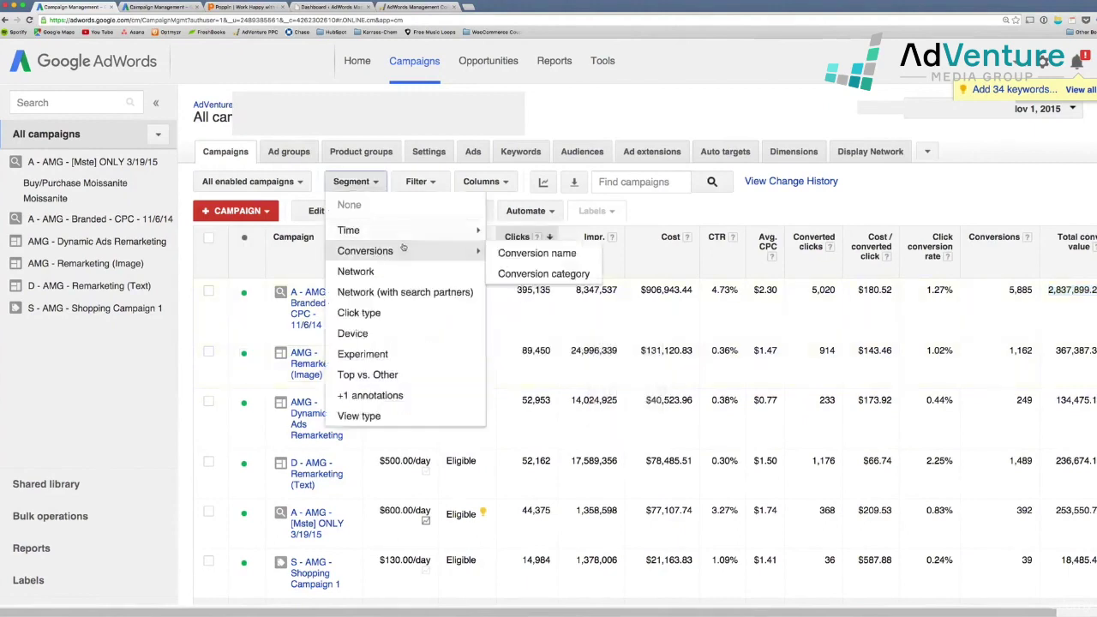
click(497, 259)
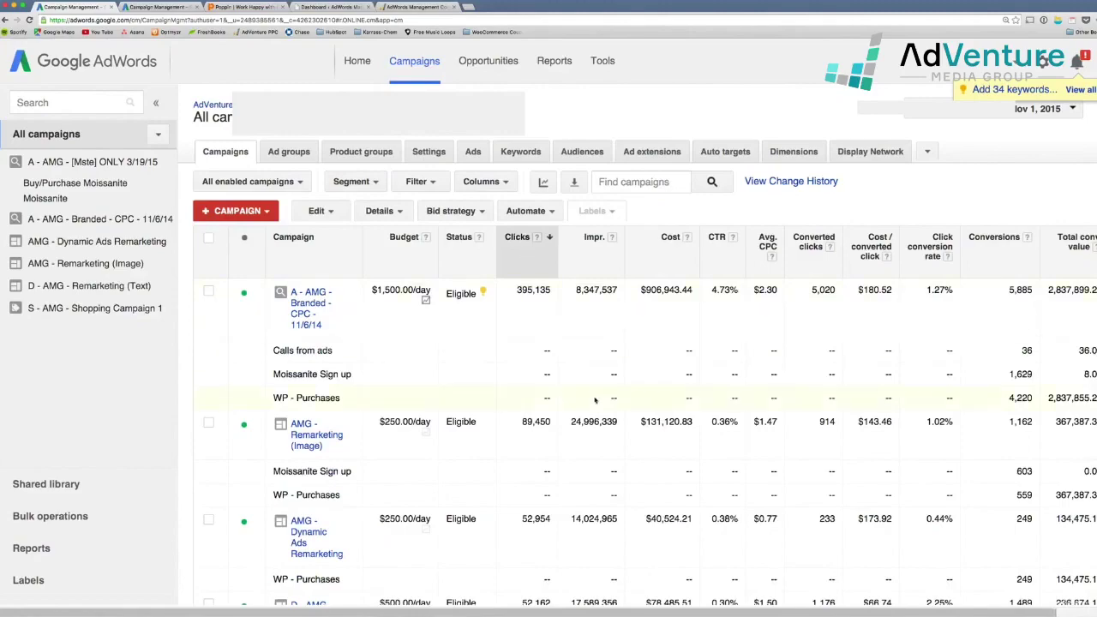
scroll(595, 401, down, 2)
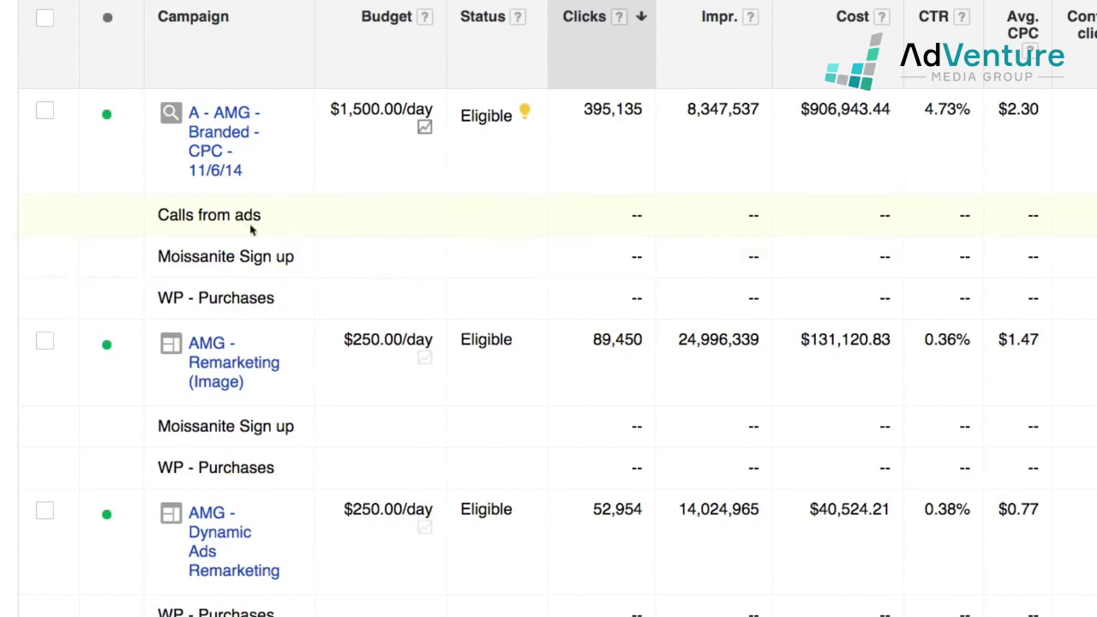
Highlight the Calls from ads and Moissanite Sign up rows and the 1,629 and 4,220 conversions
drag(272, 218, 162, 211)
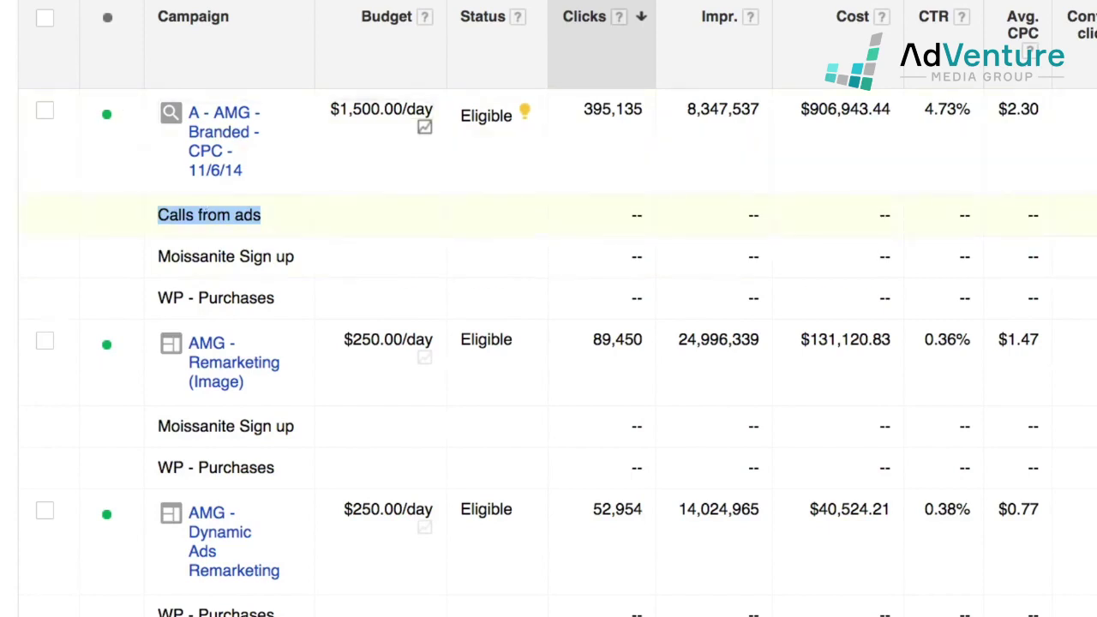
click(214, 215)
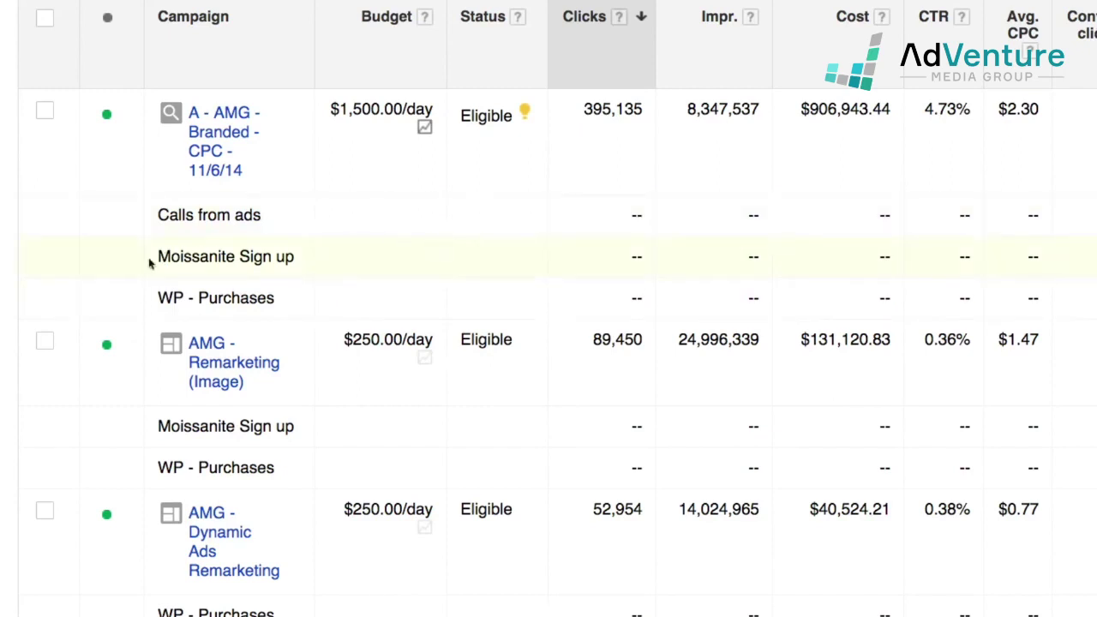
drag(239, 260, 293, 260)
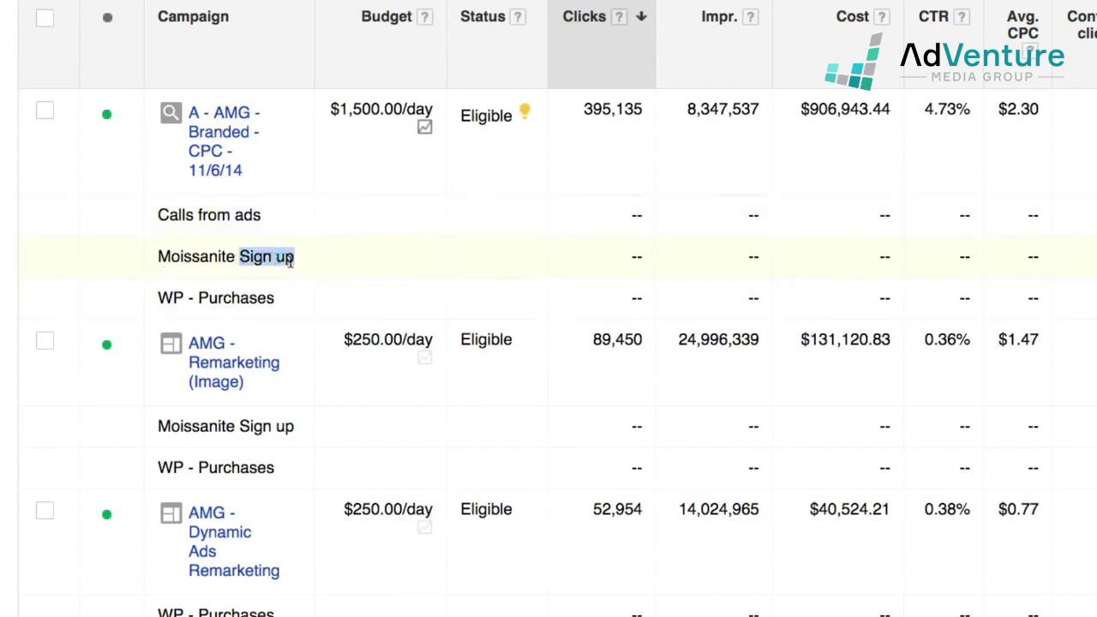
click(275, 258)
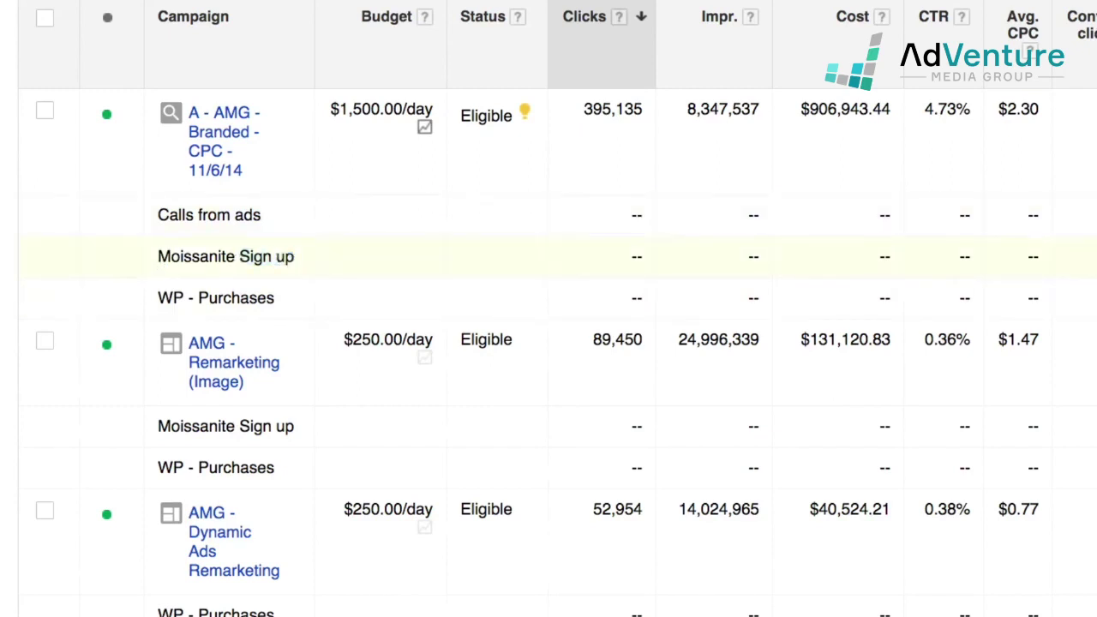
drag(996, 262, 1035, 261)
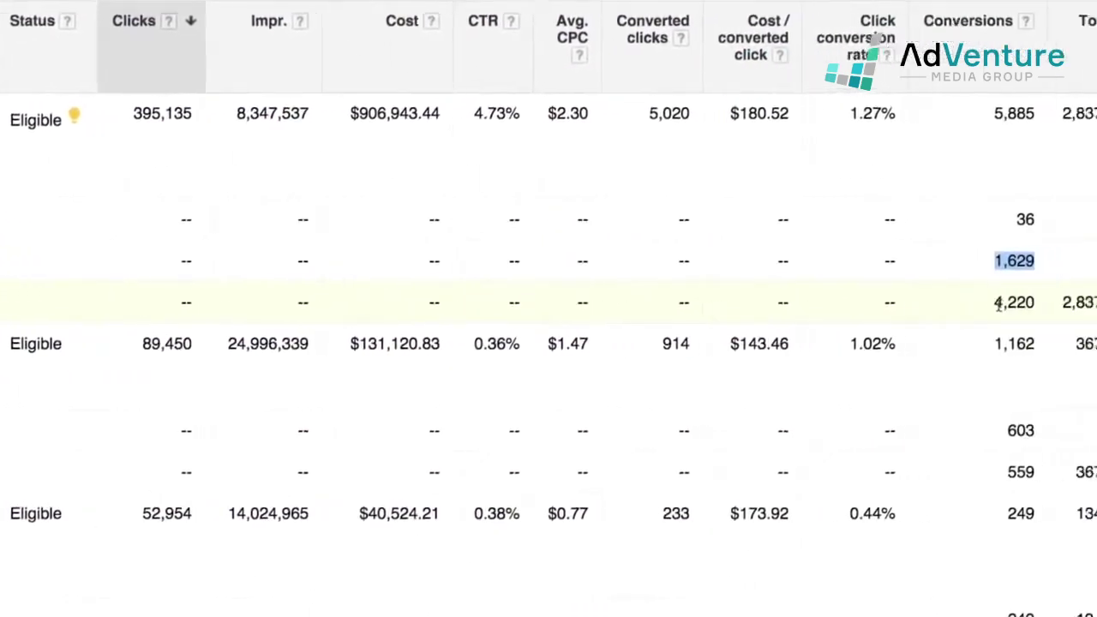
drag(995, 304, 1035, 303)
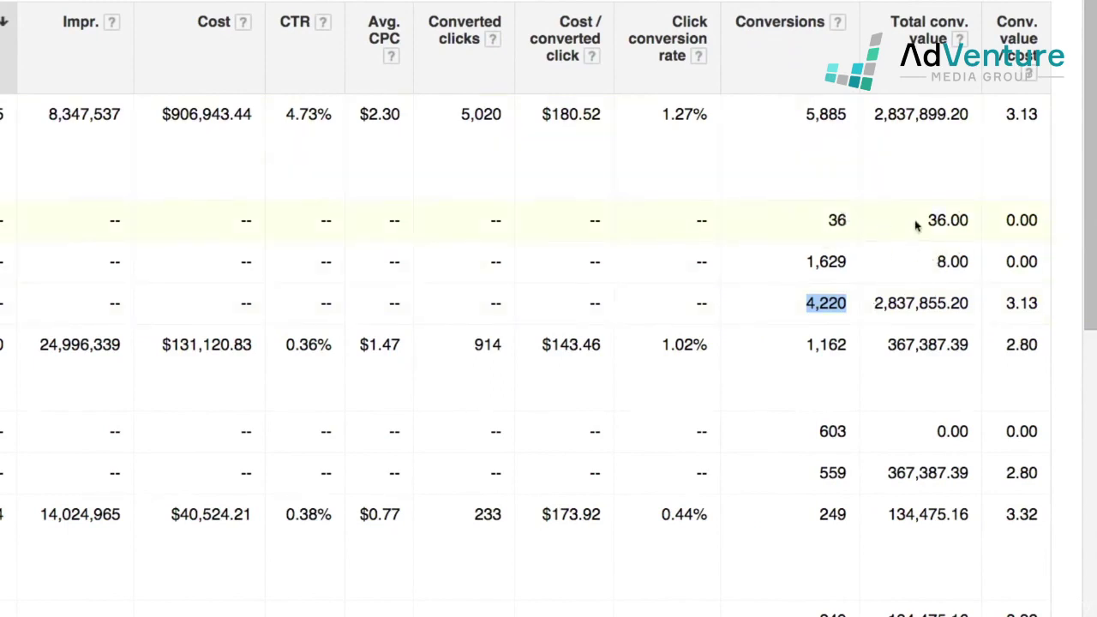
Highlight the conversion figures 36.00, 36, 8.00 and 2,837,855.20 in the segmented rows
drag(918, 222, 971, 221)
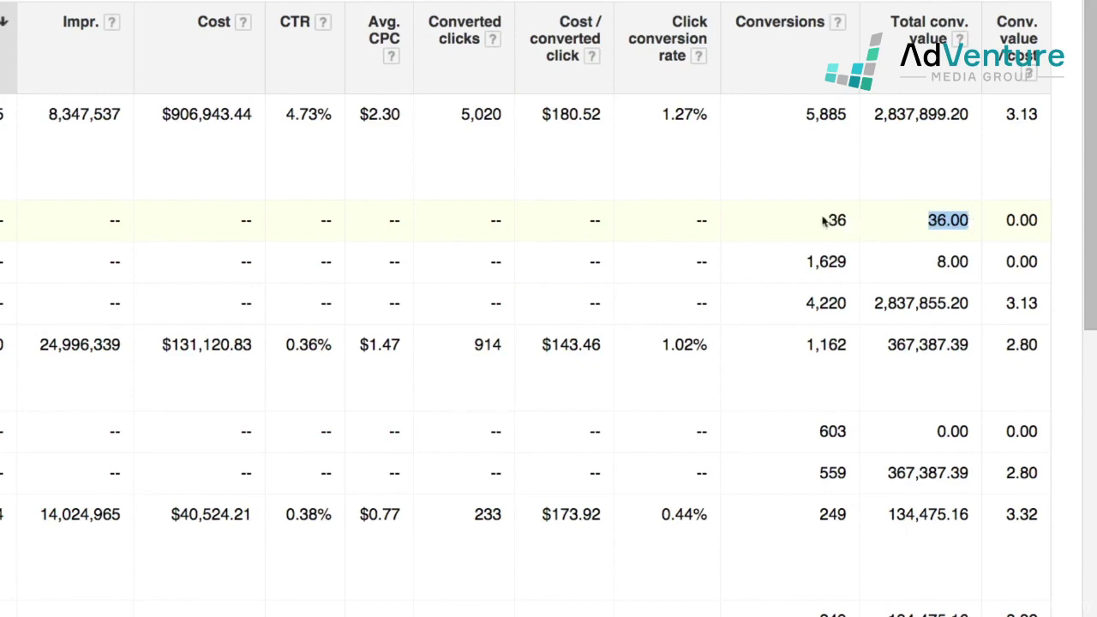
drag(828, 220, 847, 220)
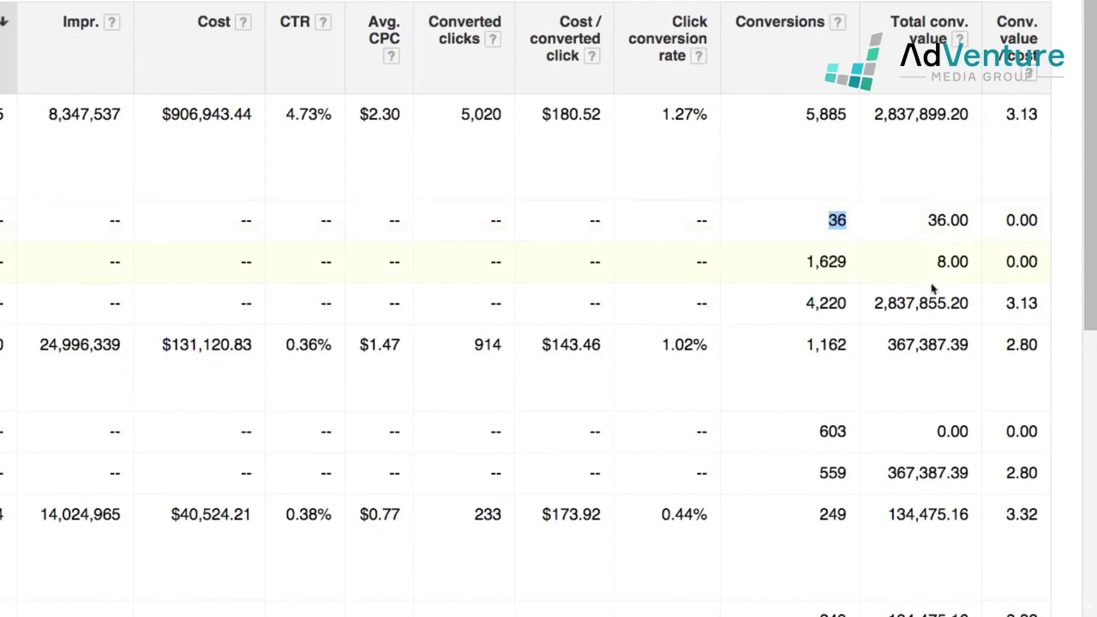
click(940, 262)
drag(941, 262, 972, 263)
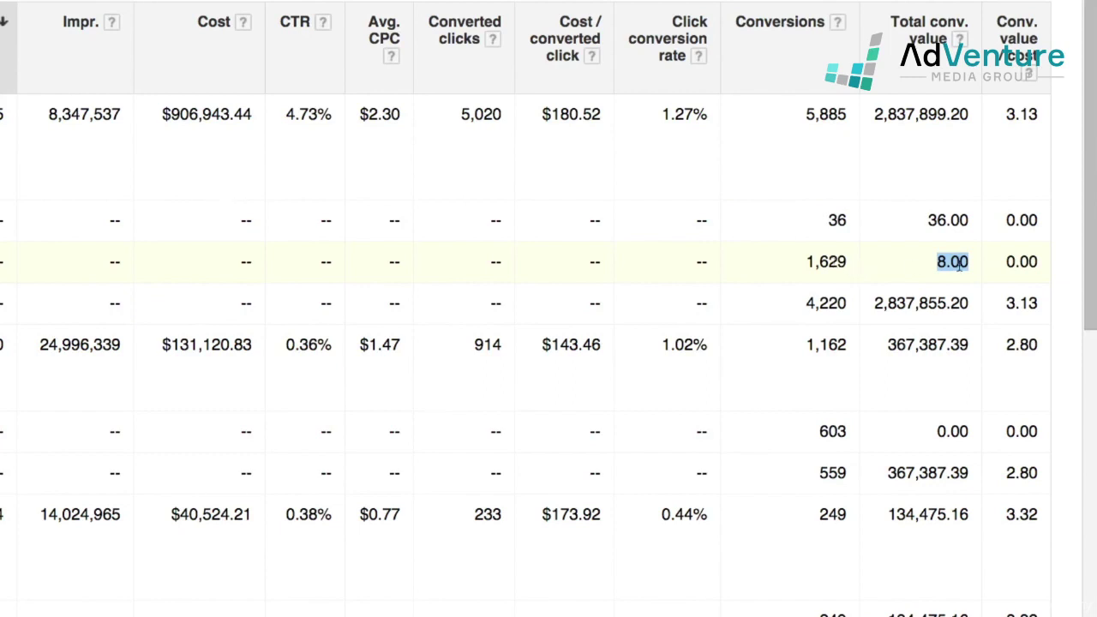
click(874, 309)
drag(874, 309, 969, 304)
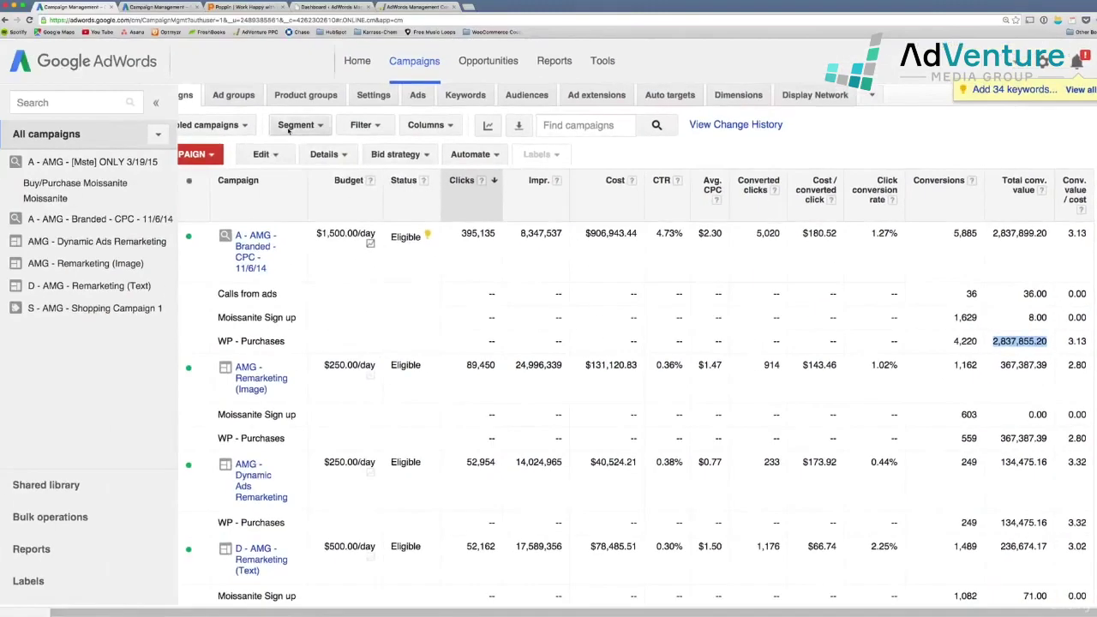
click(292, 127)
mouse_move(304, 197)
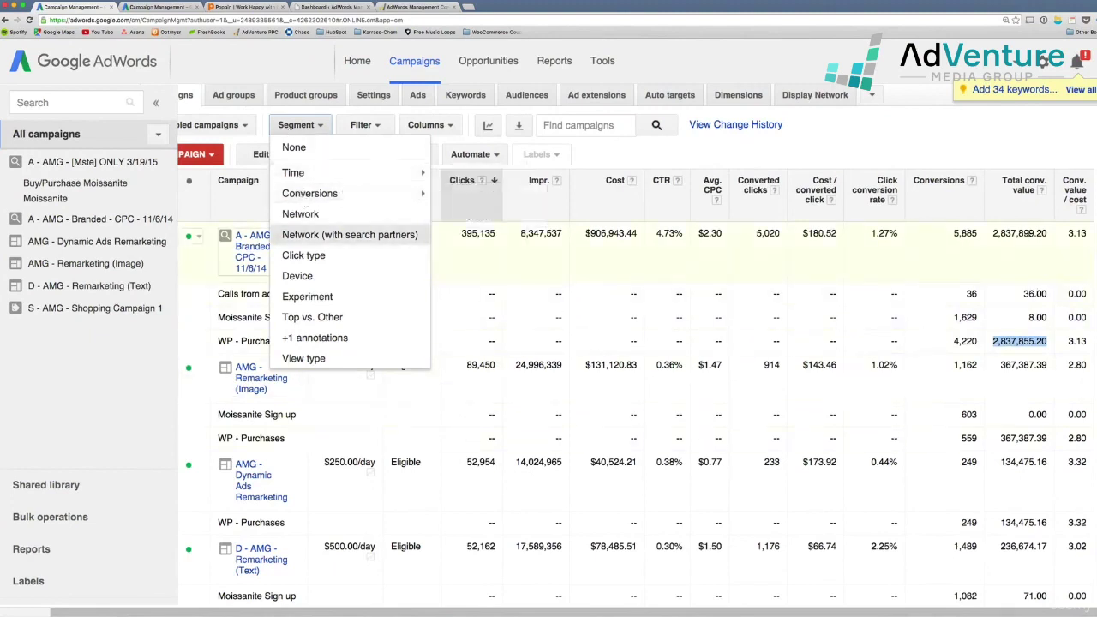
Highlight the Branded campaign's 5,885 conversions, then remove the conversion-name segmentation
click(950, 257)
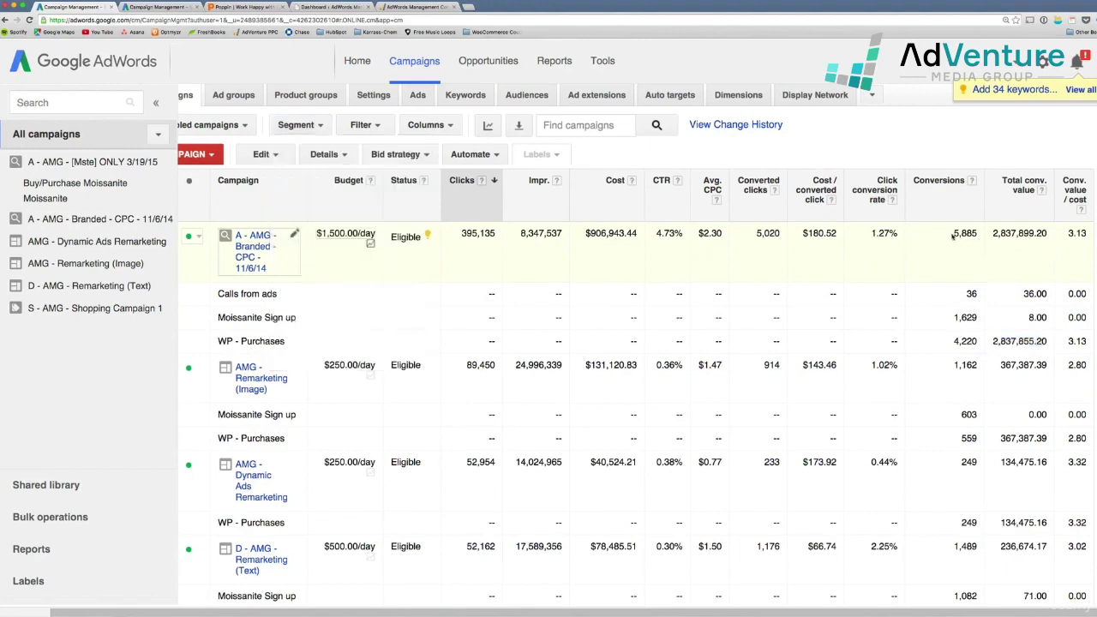
drag(953, 235, 975, 234)
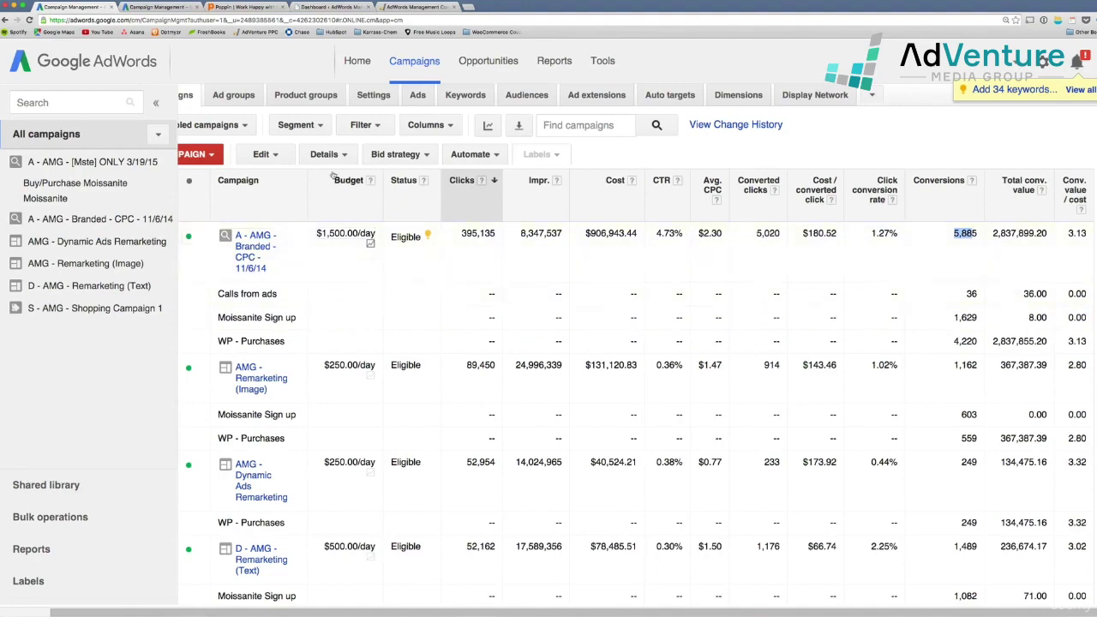
click(316, 128)
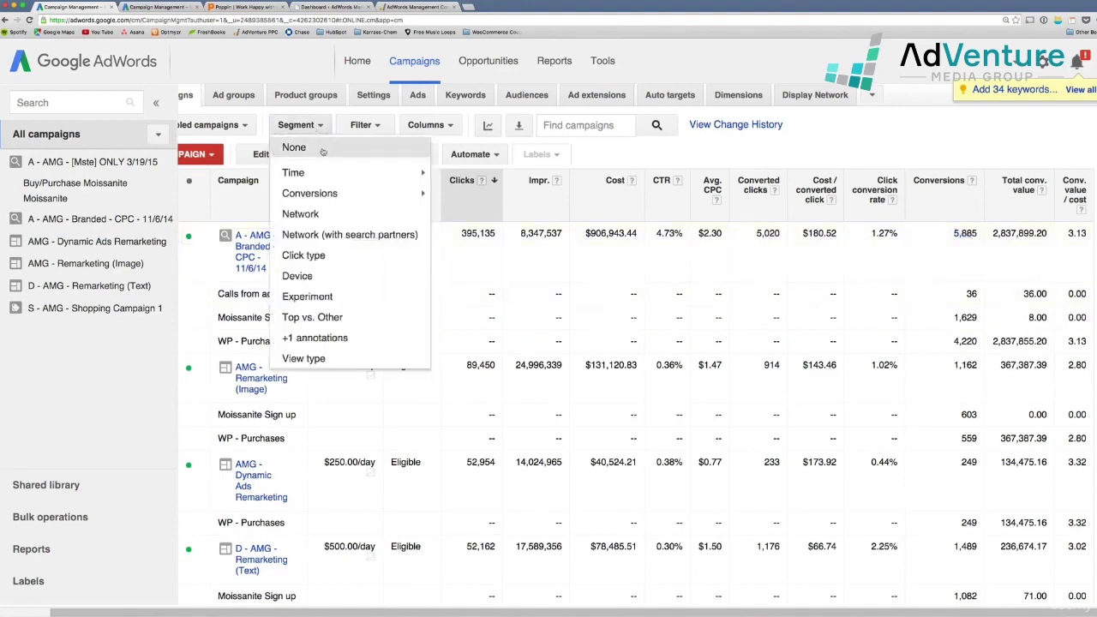
click(310, 148)
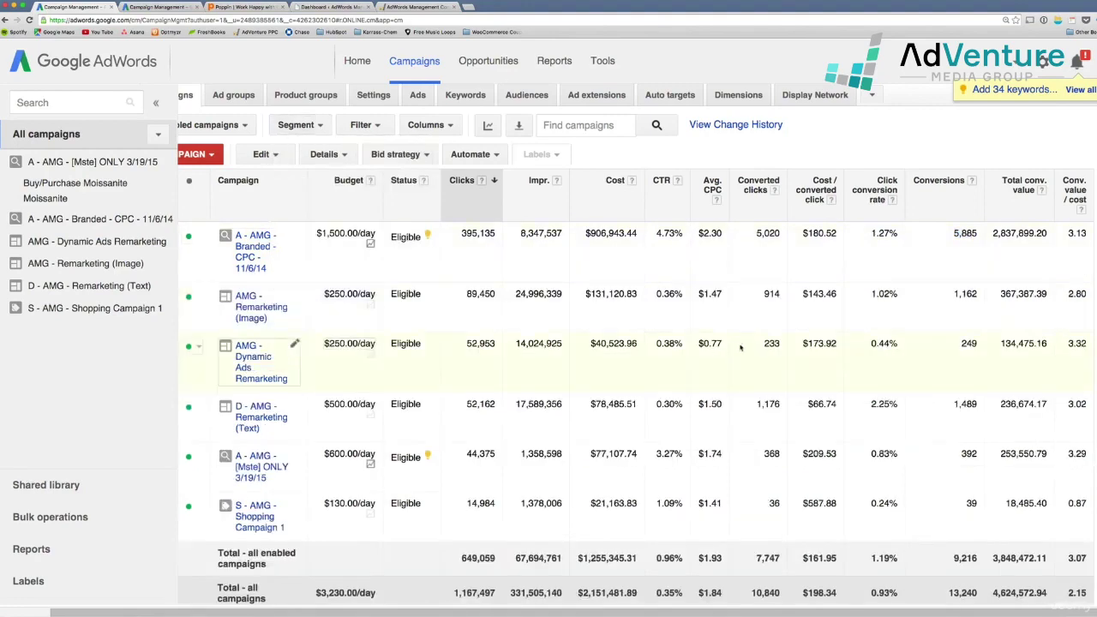
Switch to the other account's campaign list in the second Chrome tab
scroll(740, 347, left, 2)
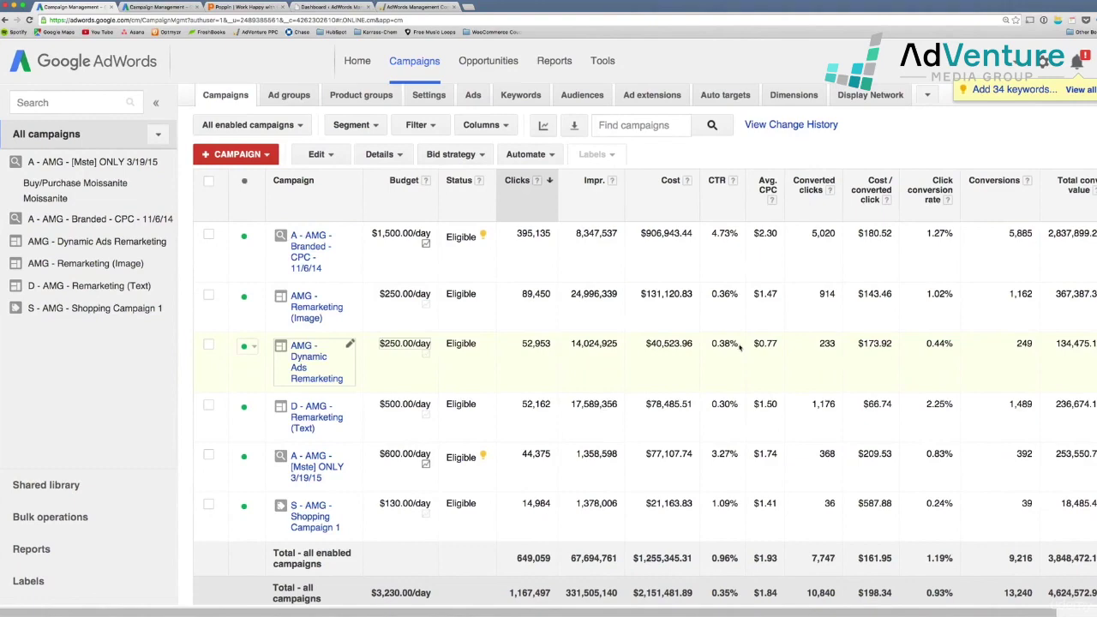
scroll(741, 346, right, 2)
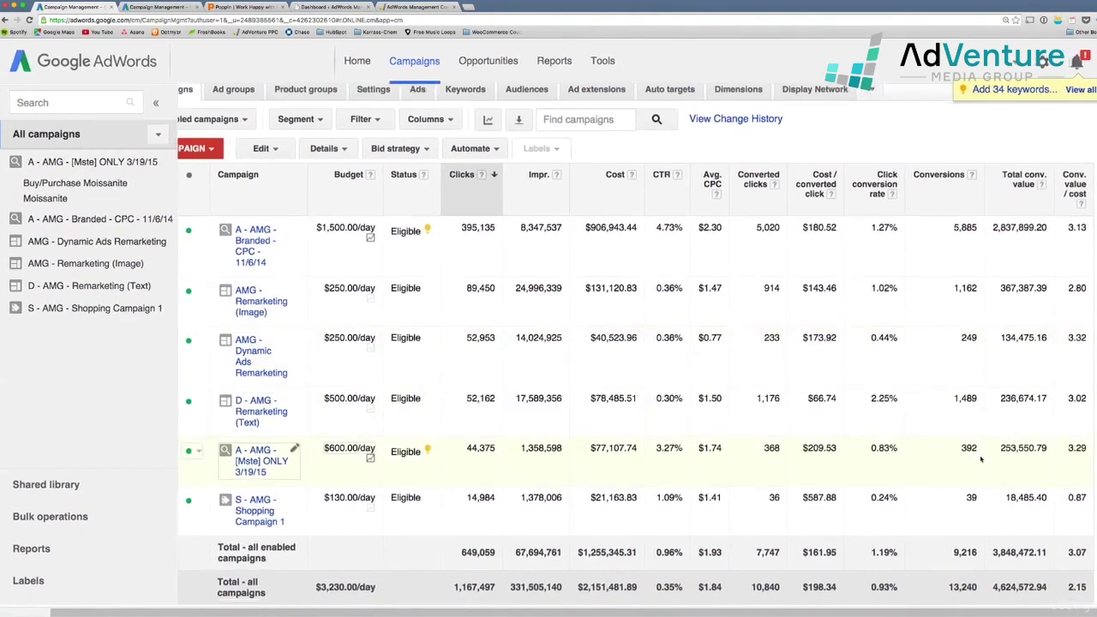
scroll(1017, 473, down, 1)
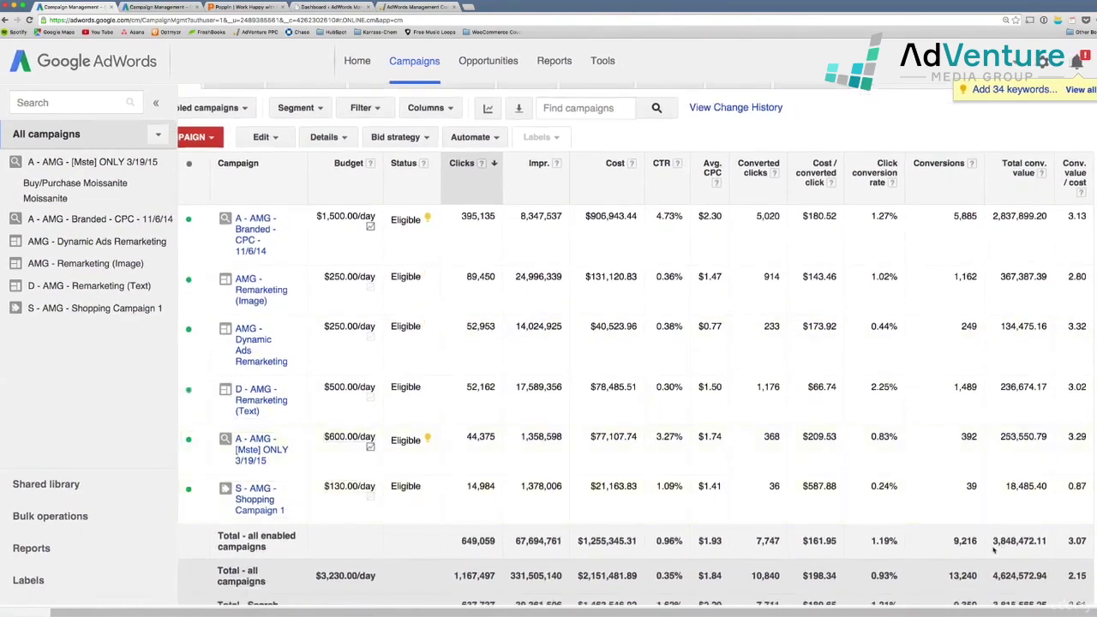
scroll(993, 545, down, 1)
scroll(993, 550, up, 1)
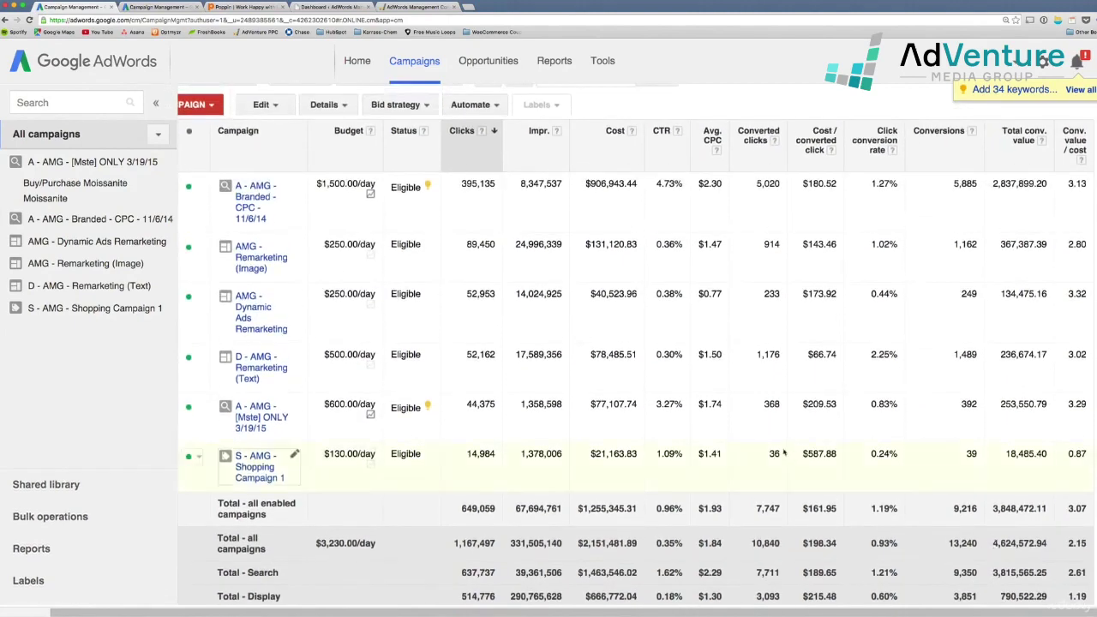
scroll(788, 456, up, 1)
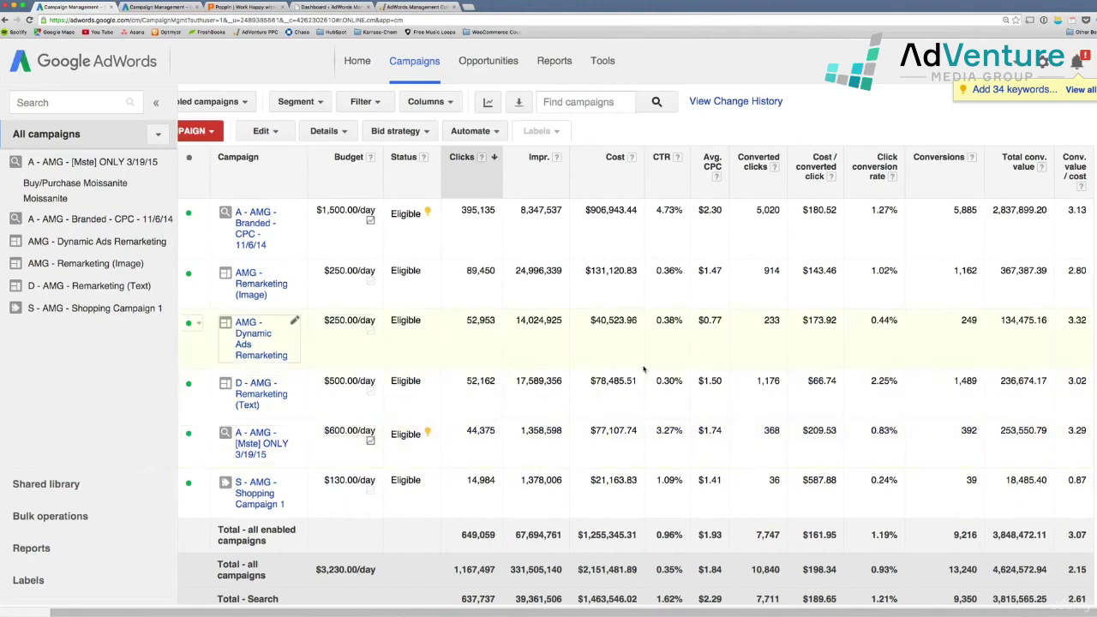
click(167, 7)
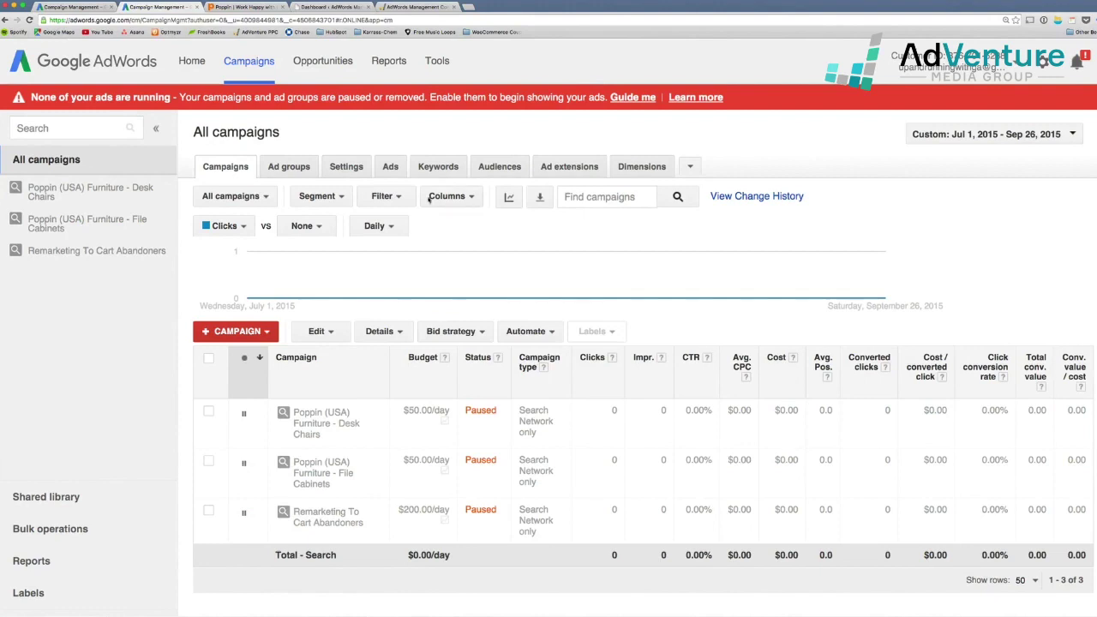
Open the Tools menu from the other account's campaigns view
scroll(613, 366, down, 1)
scroll(613, 366, up, 1)
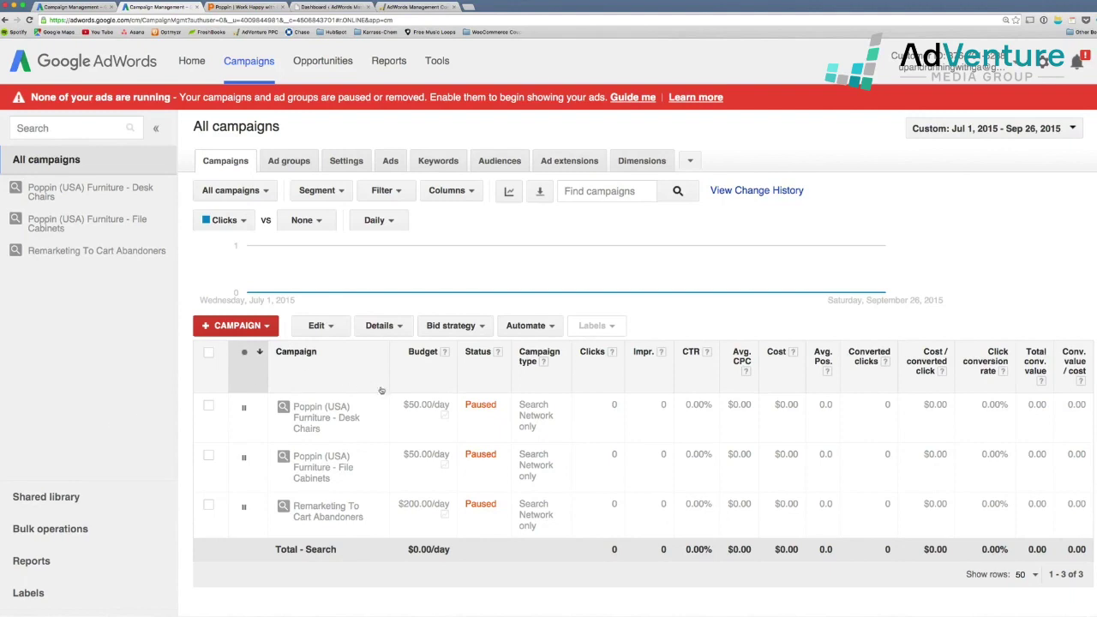
scroll(384, 392, up, 1)
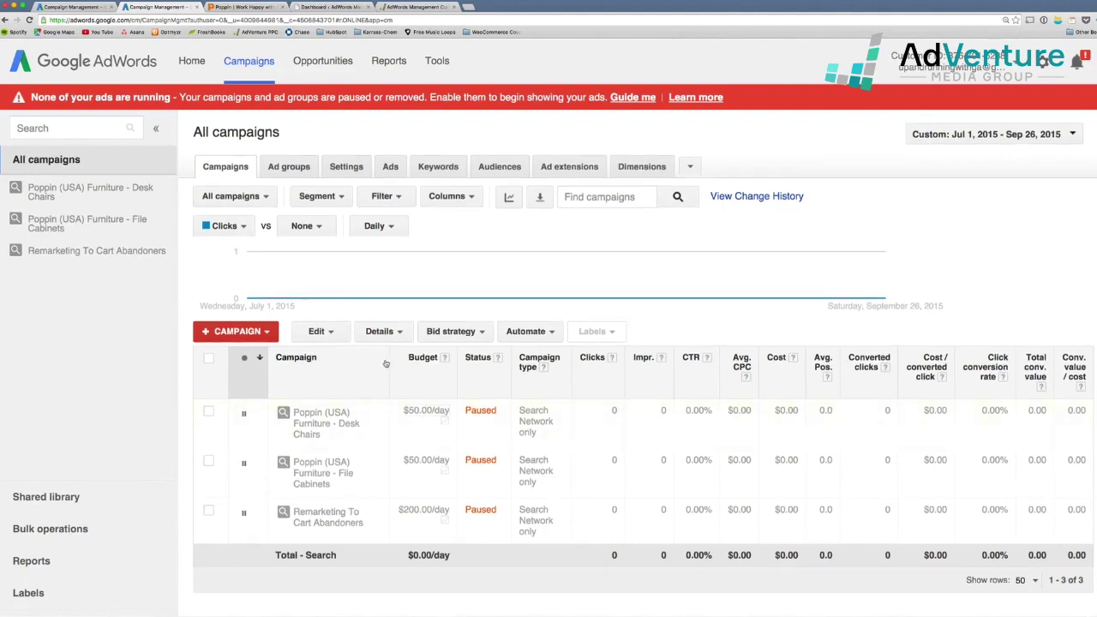
click(440, 64)
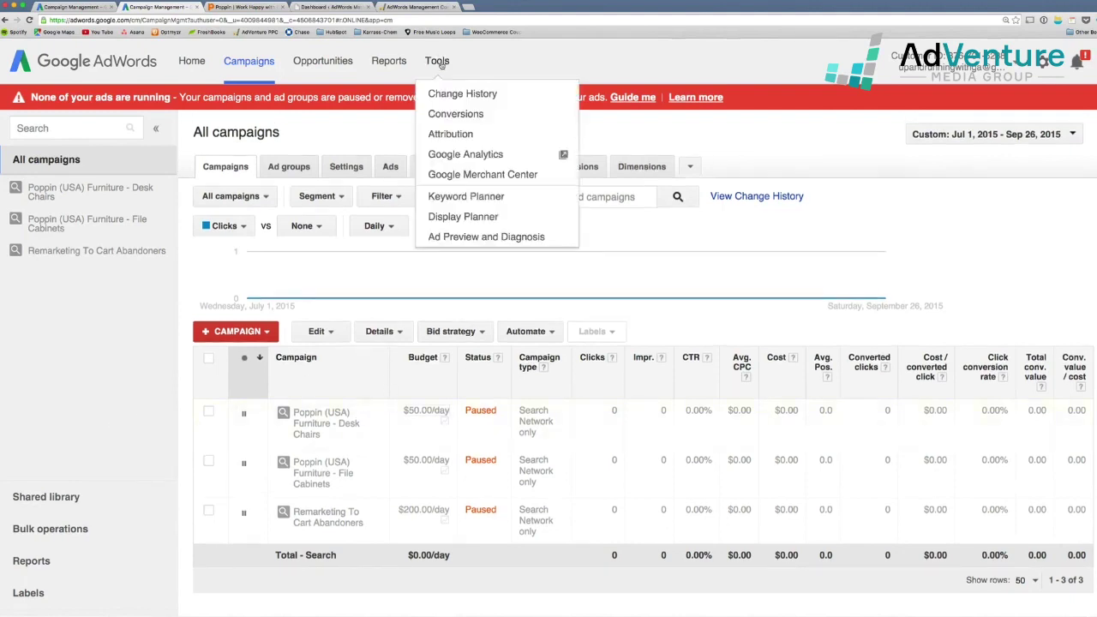
Go to Tools > Conversions and start a new conversion action
click(457, 114)
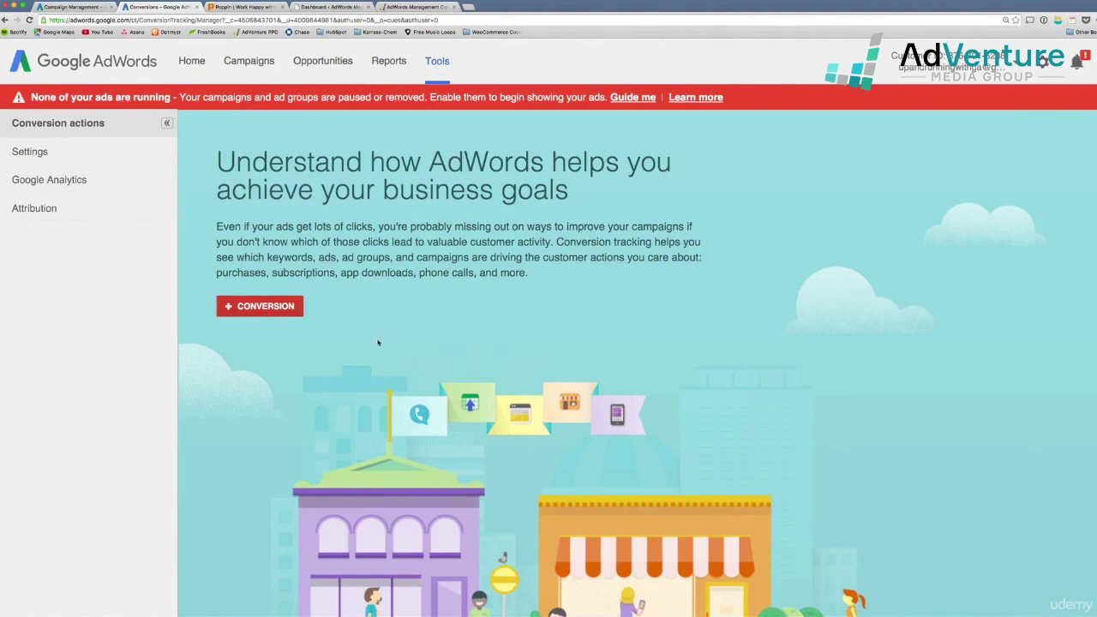
click(265, 310)
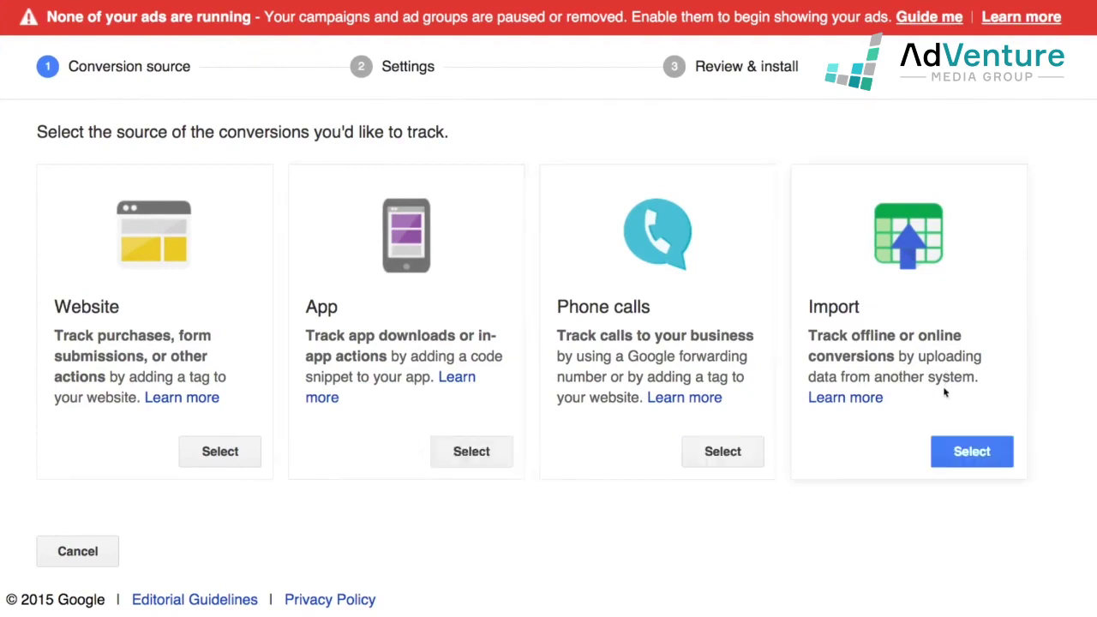
Choose Website as the new conversion action's source
click(252, 454)
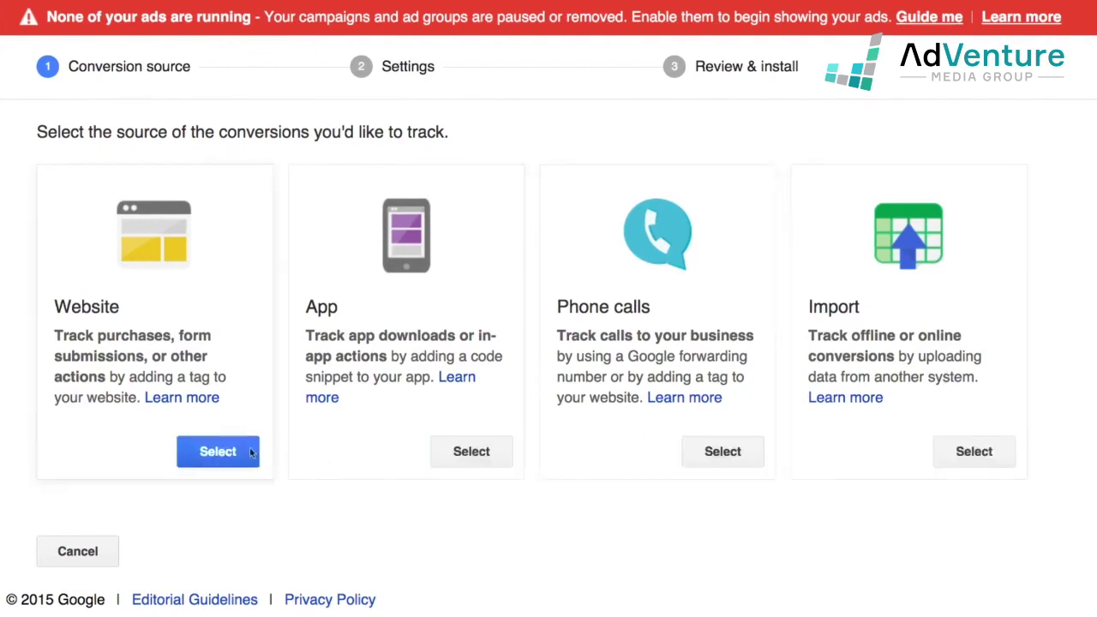
click(224, 463)
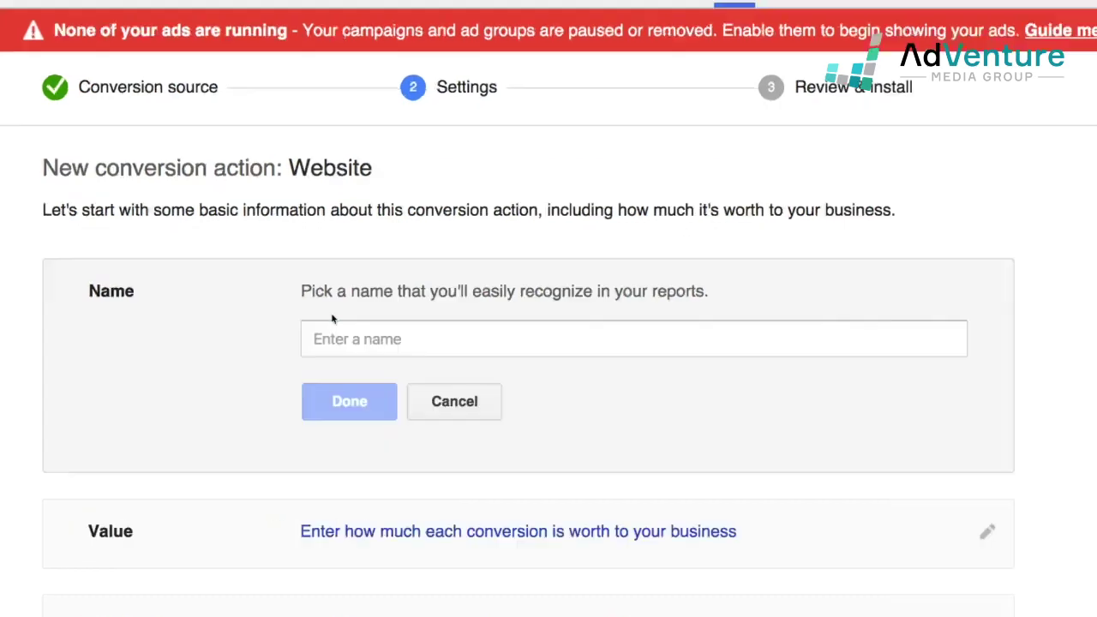
Name the new website conversion action 'Contact Us Form Submission' and save it
click(377, 334)
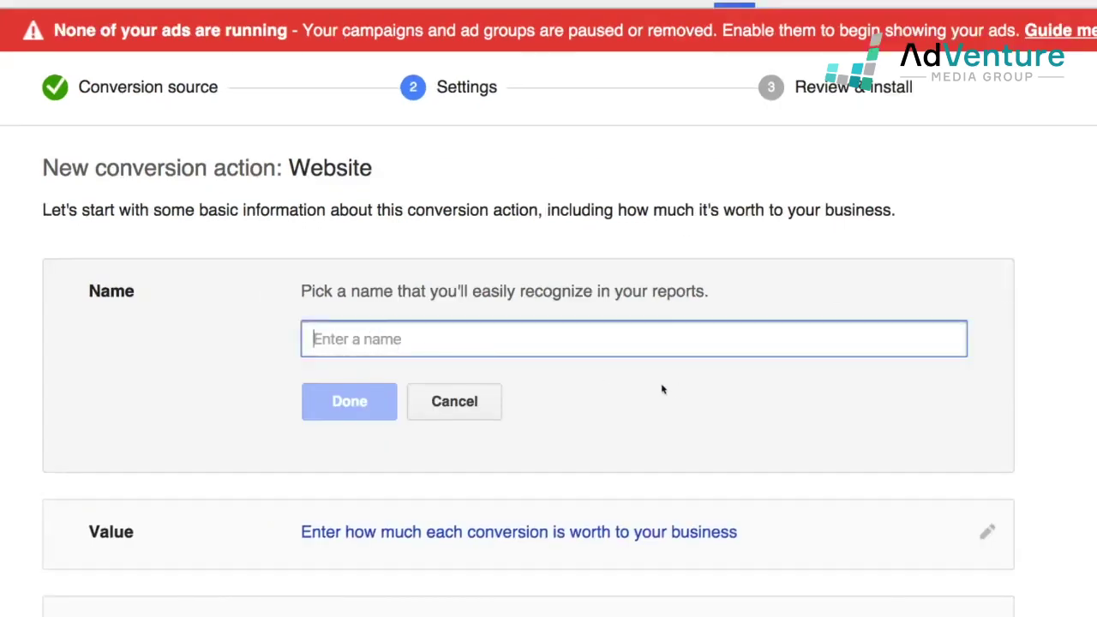
text(Form Submissions)
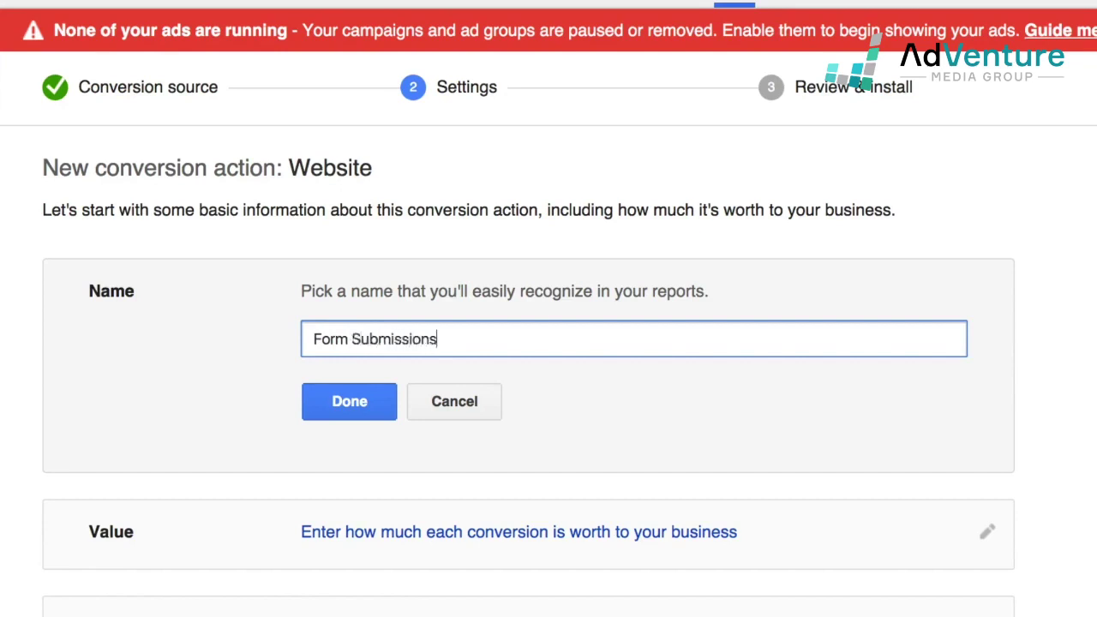
key(BackSpace)
click(315, 339)
text(Contact Us)
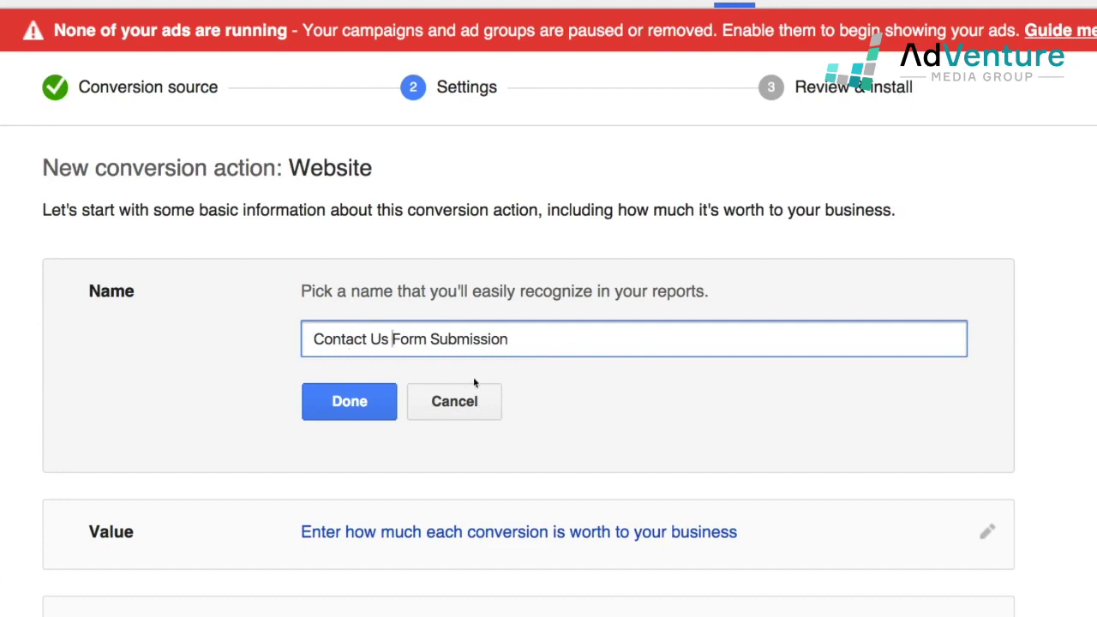
click(520, 341)
key(ctrl+a)
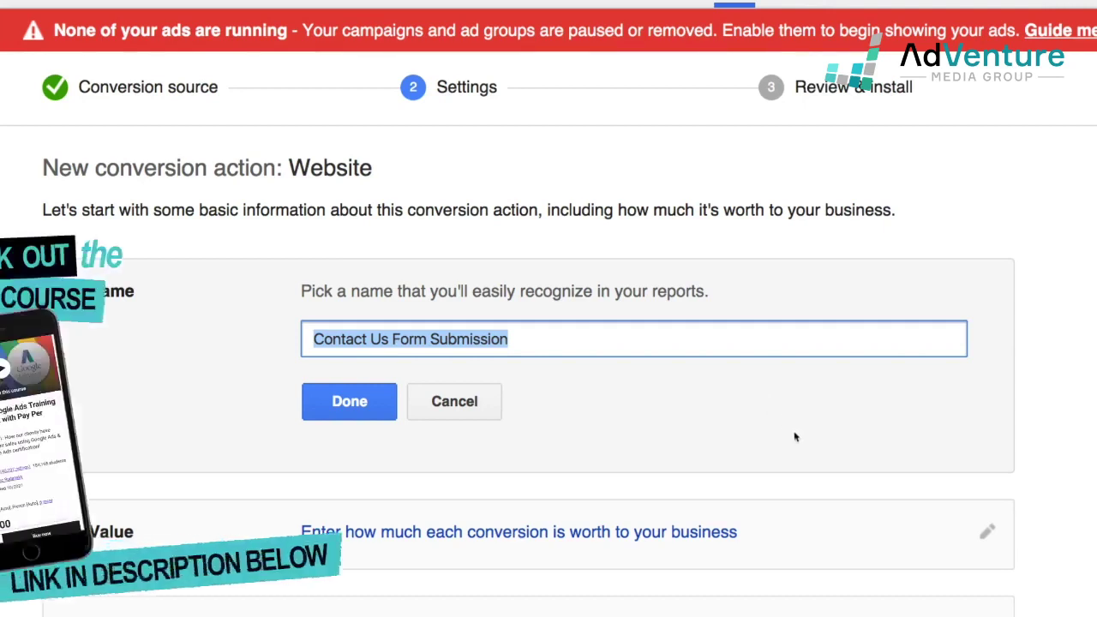
scroll(794, 437, down, 1)
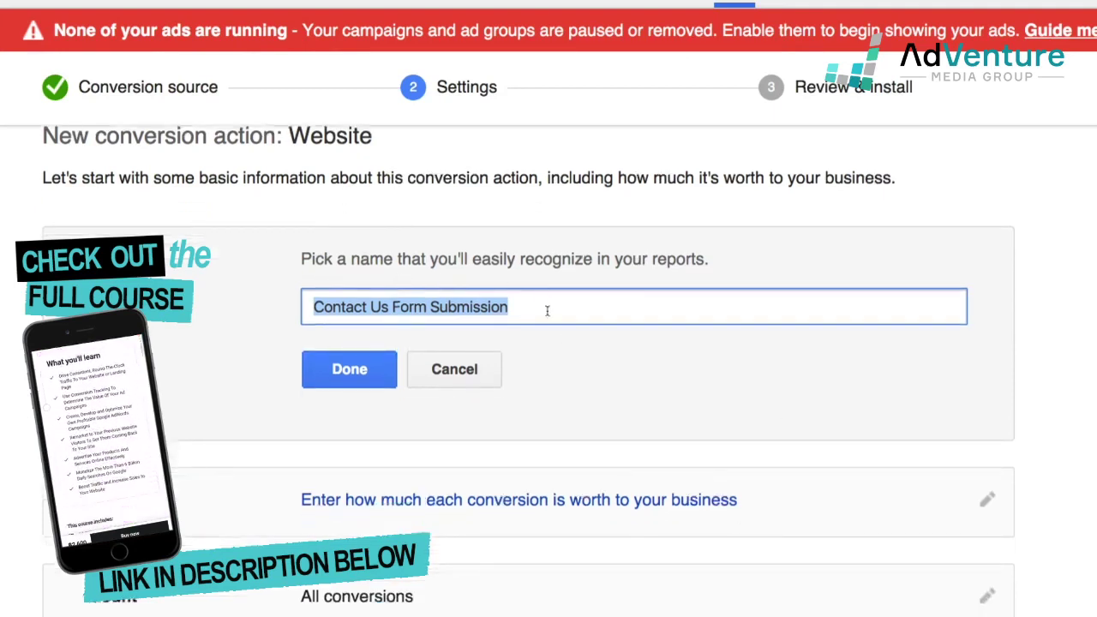
click(553, 311)
drag(554, 312, 310, 304)
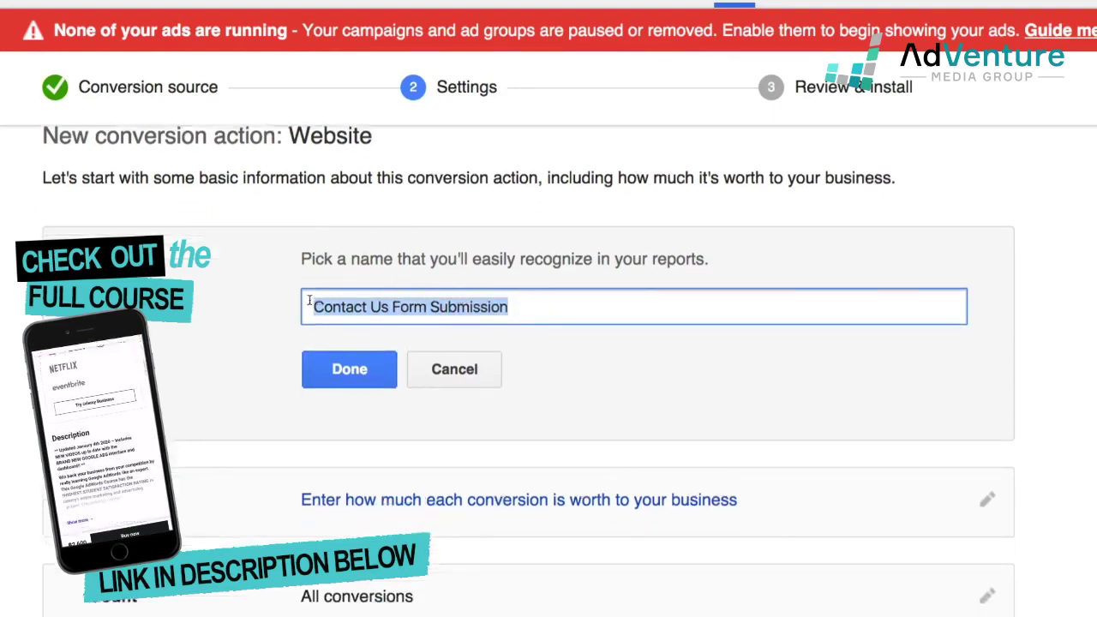
click(356, 377)
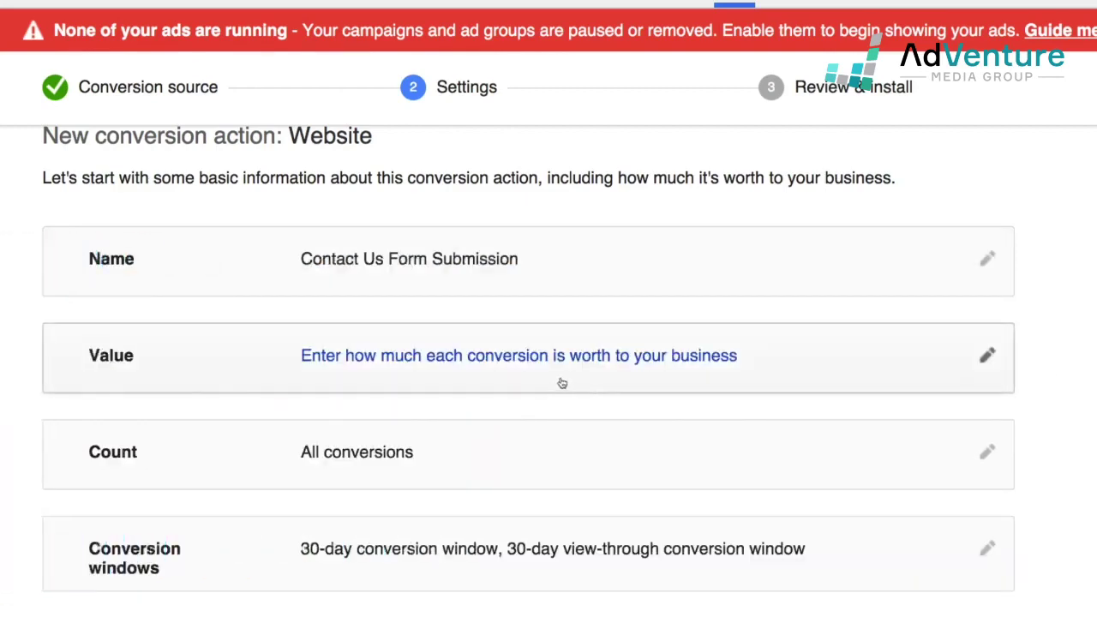
Set the conversion Value to 'Don't assign a value' after reviewing the other options
click(985, 360)
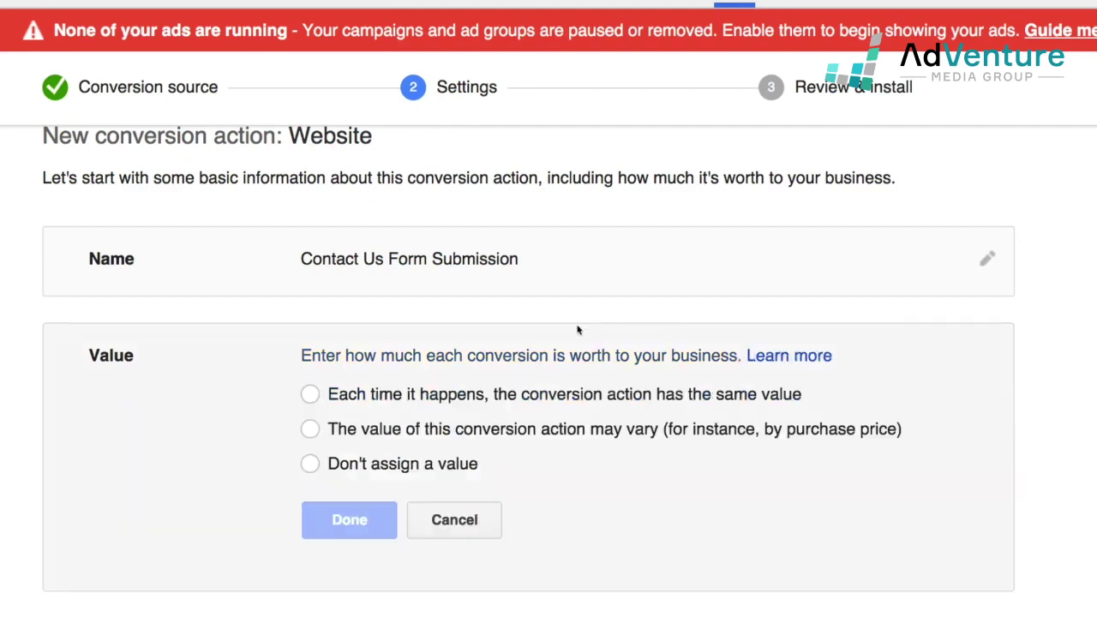
click(311, 394)
double_click(523, 435)
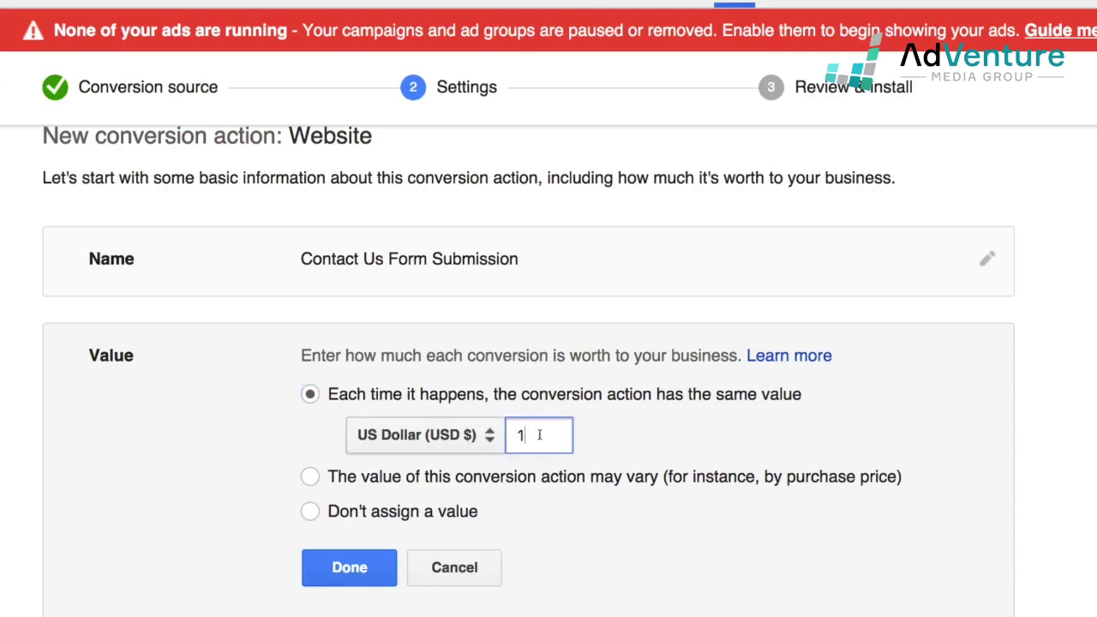
scroll(514, 429, down, 3)
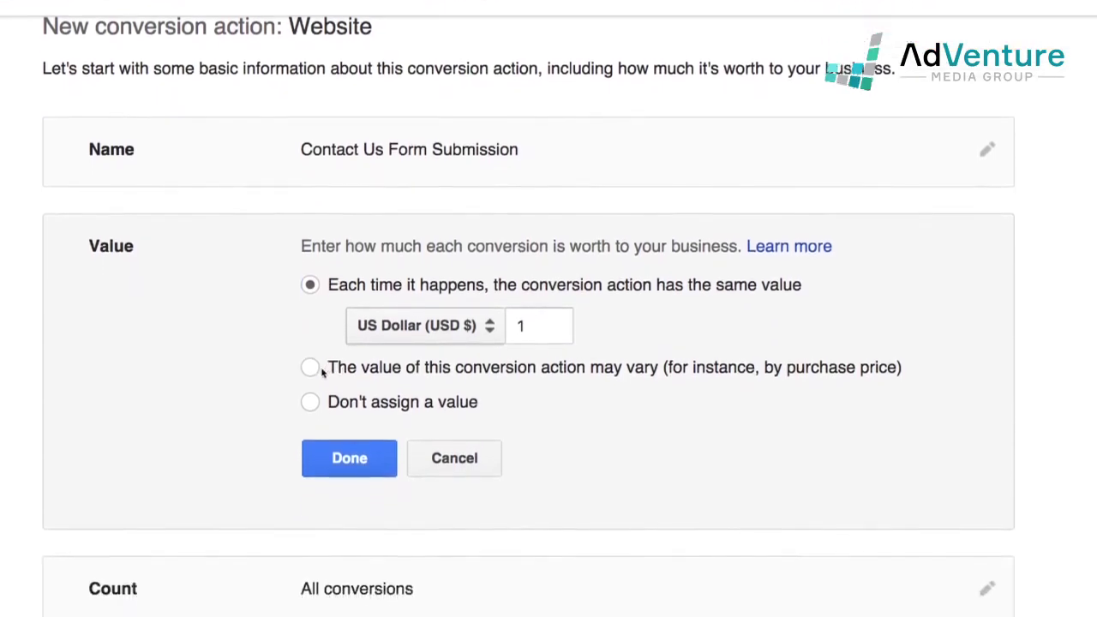
click(310, 288)
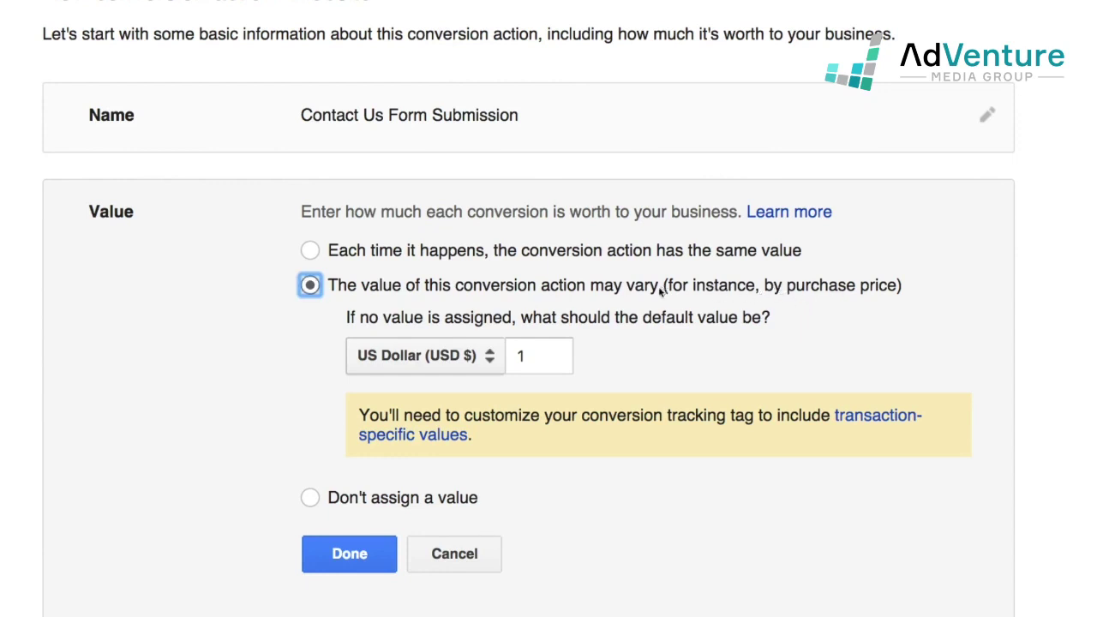
click(310, 497)
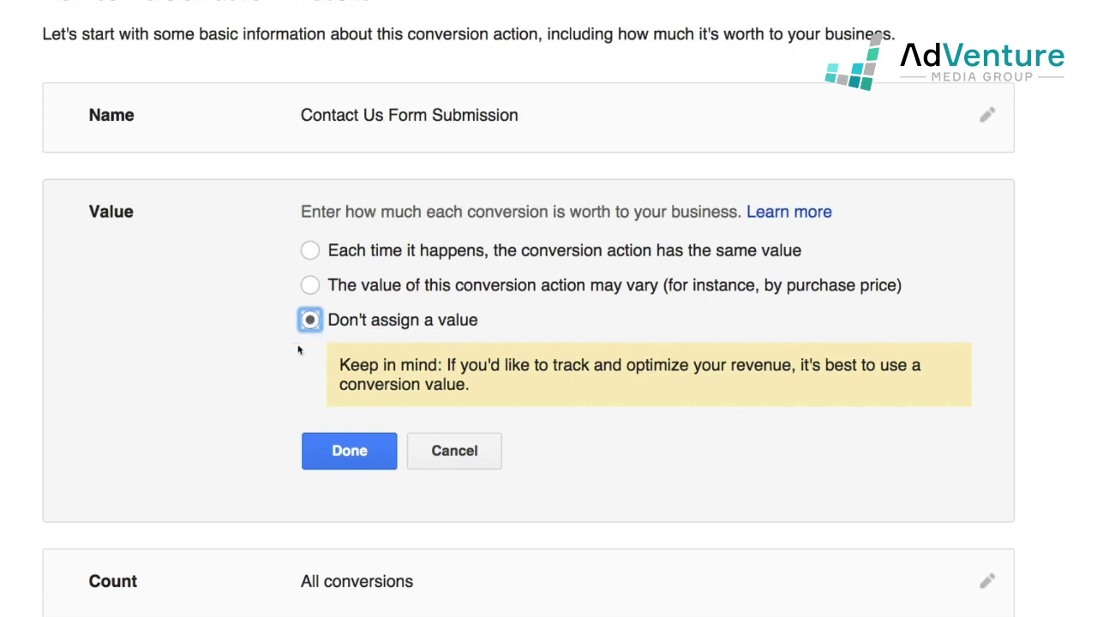
click(307, 446)
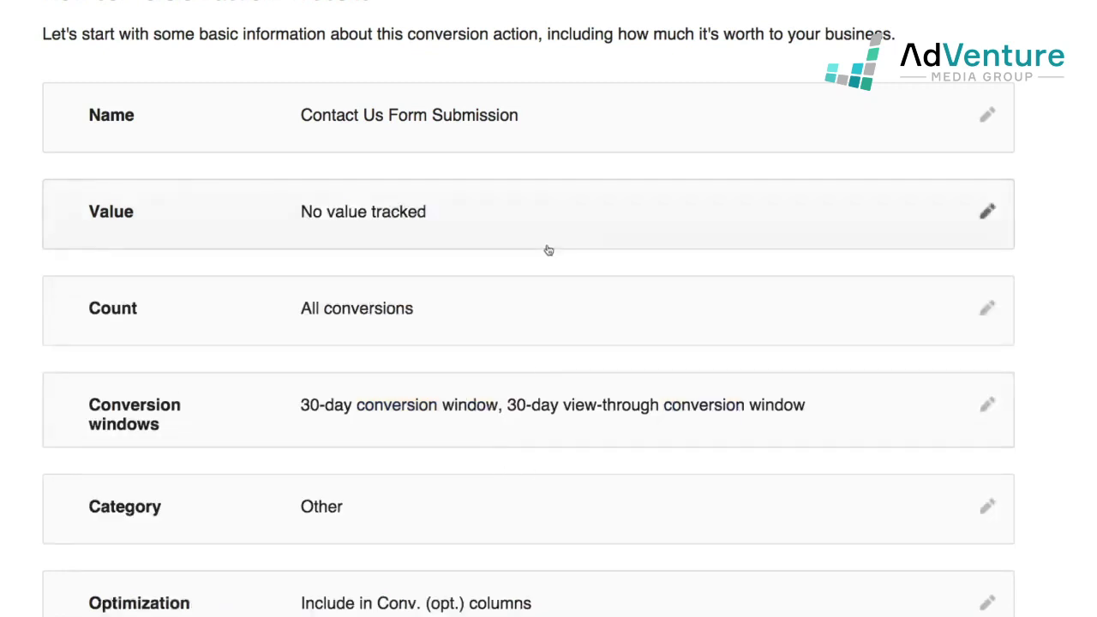
scroll(548, 248, down, 1)
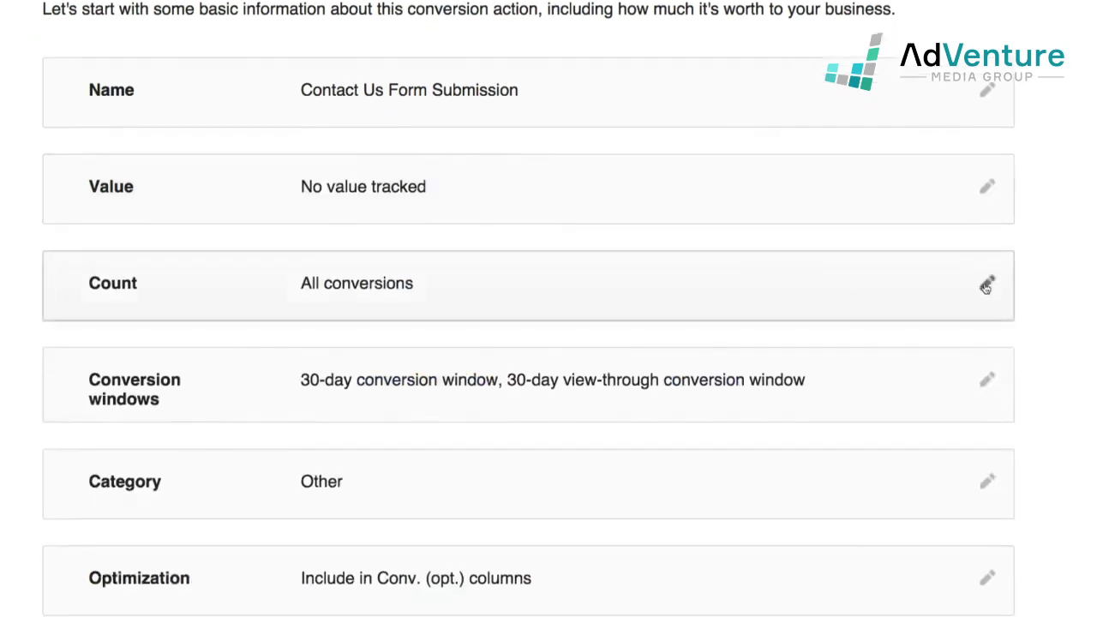
Set Count to Unique so each ad click records only one conversion
click(986, 286)
scroll(977, 296, down, 1)
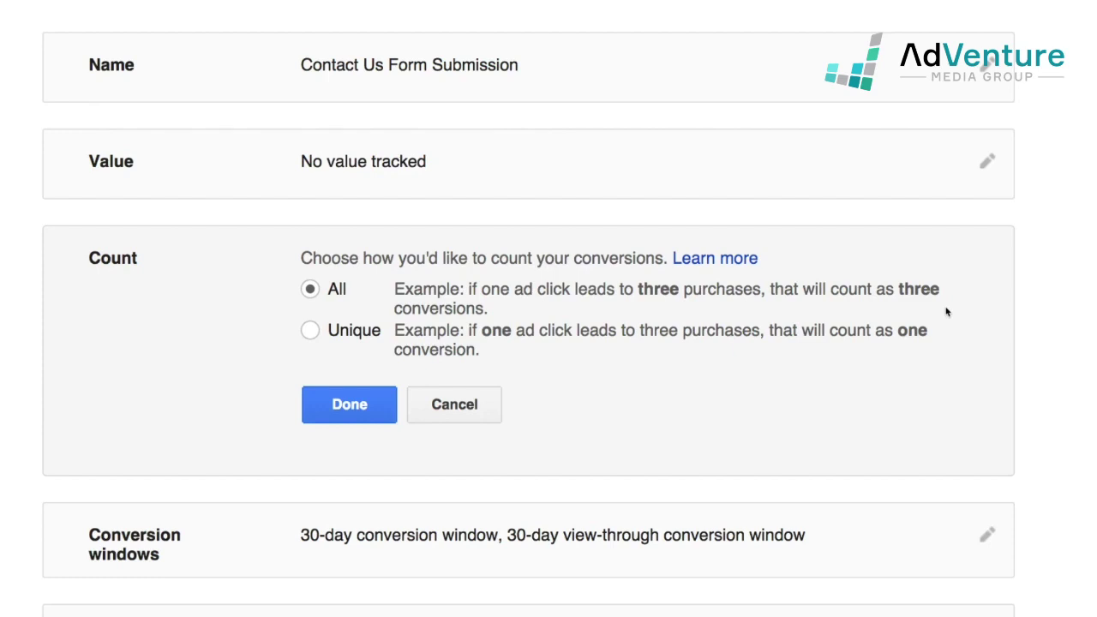
click(314, 338)
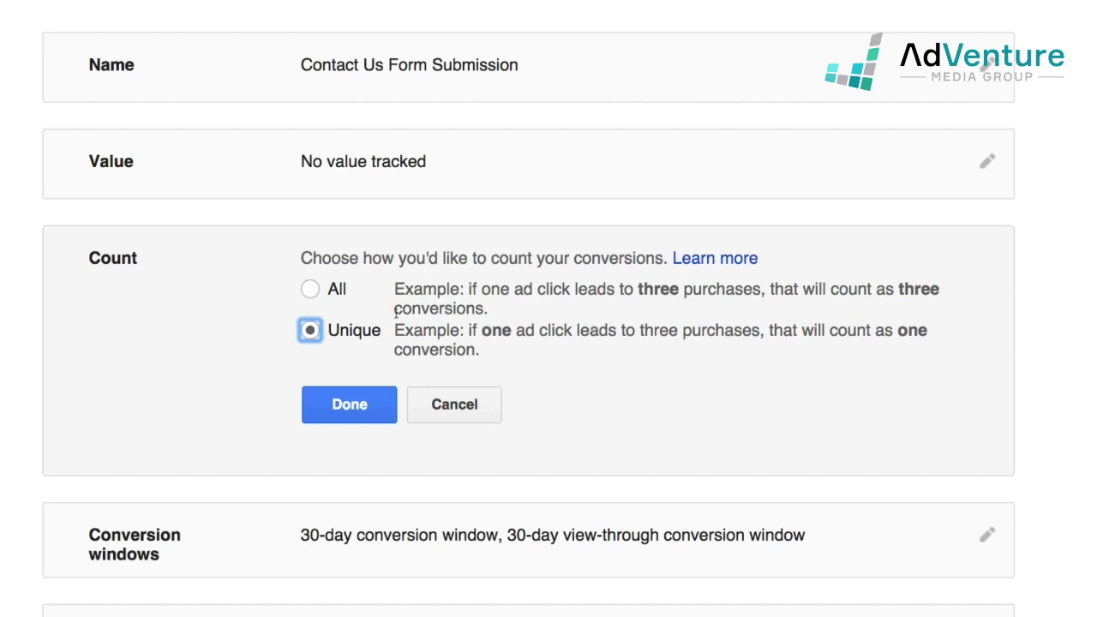
click(312, 289)
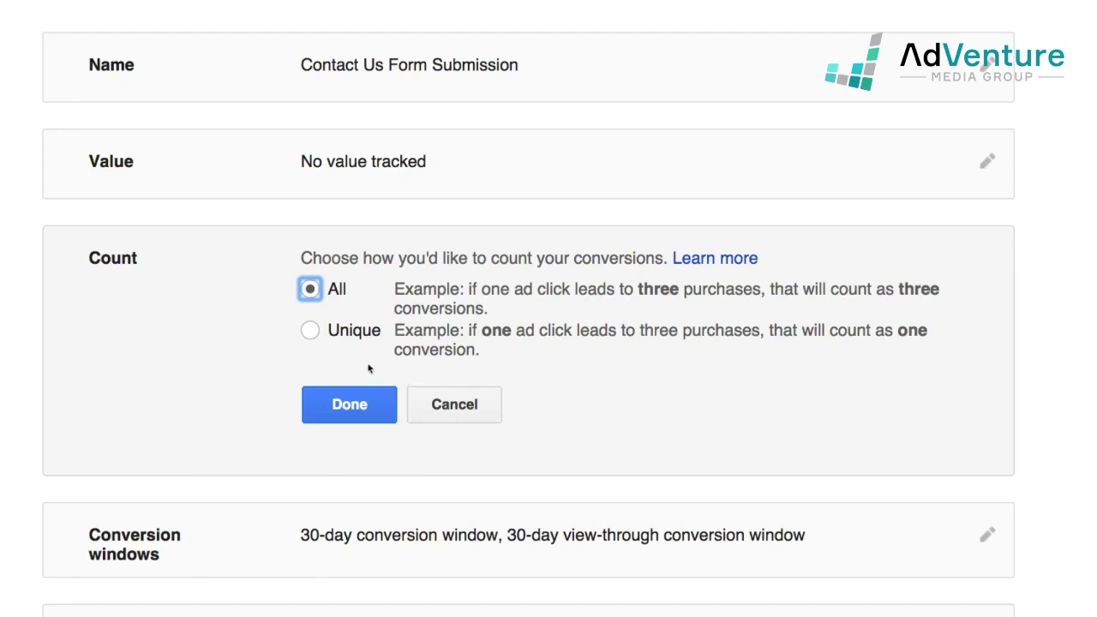
click(312, 331)
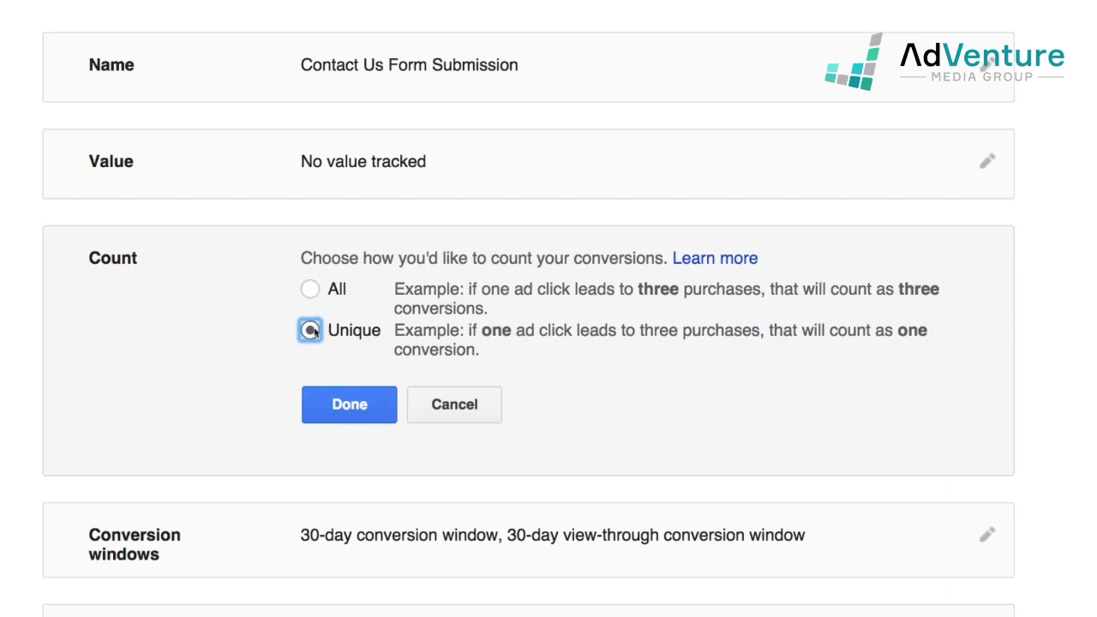
click(350, 407)
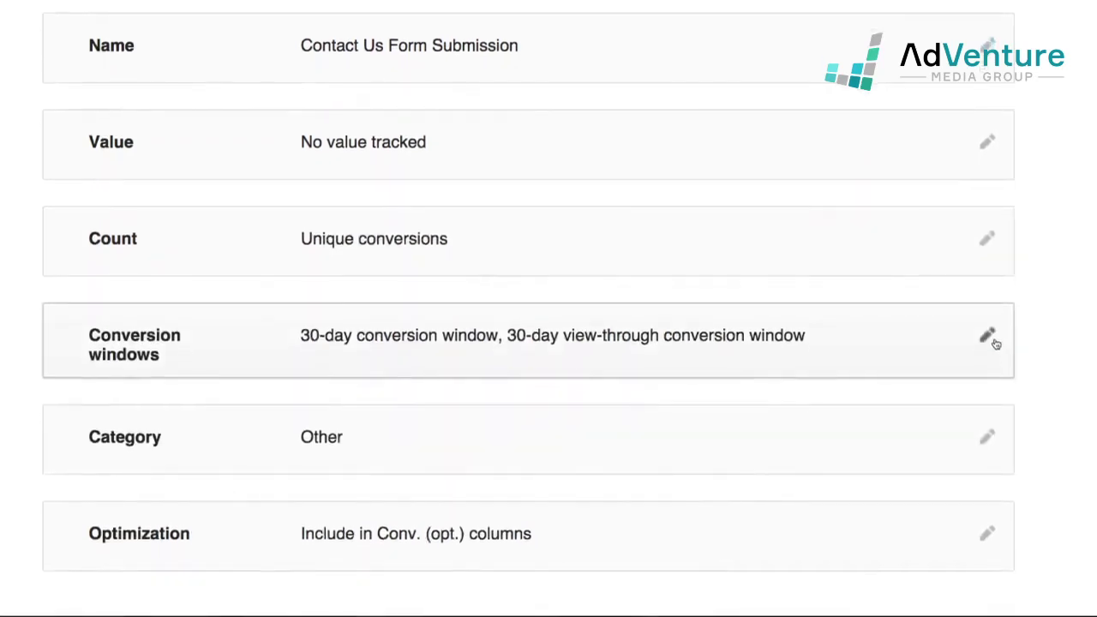
click(987, 337)
scroll(974, 331, down, 3)
scroll(975, 329, up, 1)
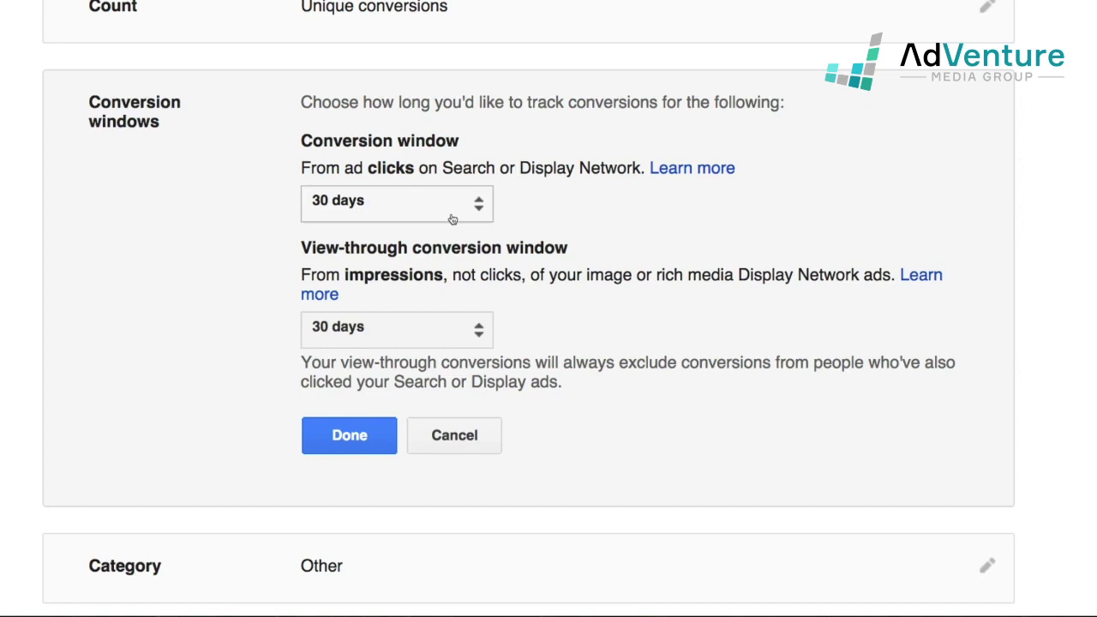
click(461, 220)
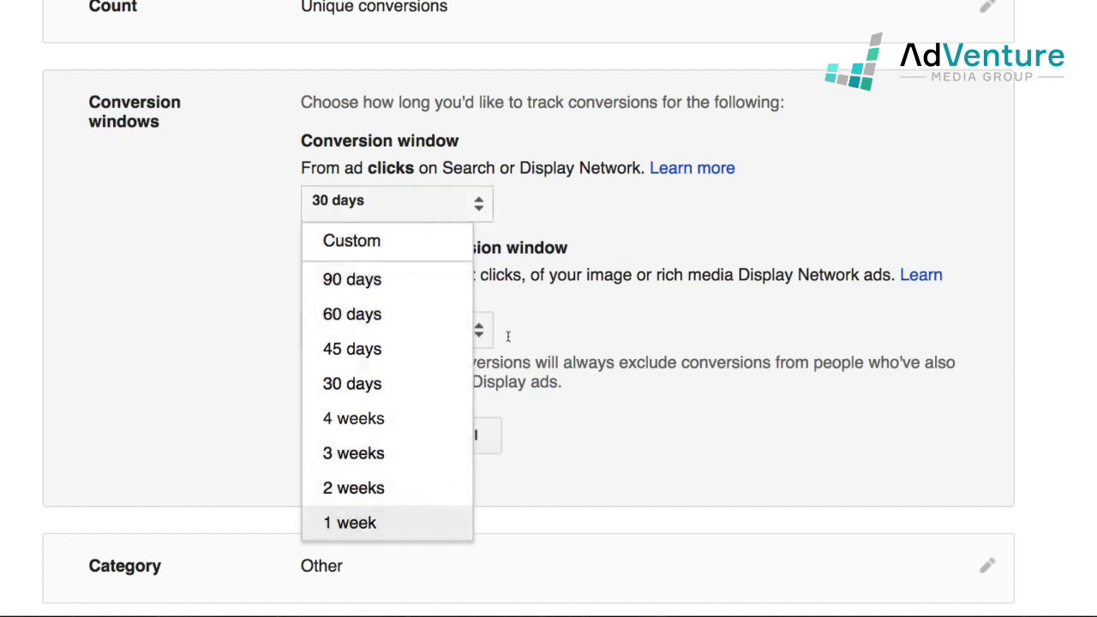
click(651, 232)
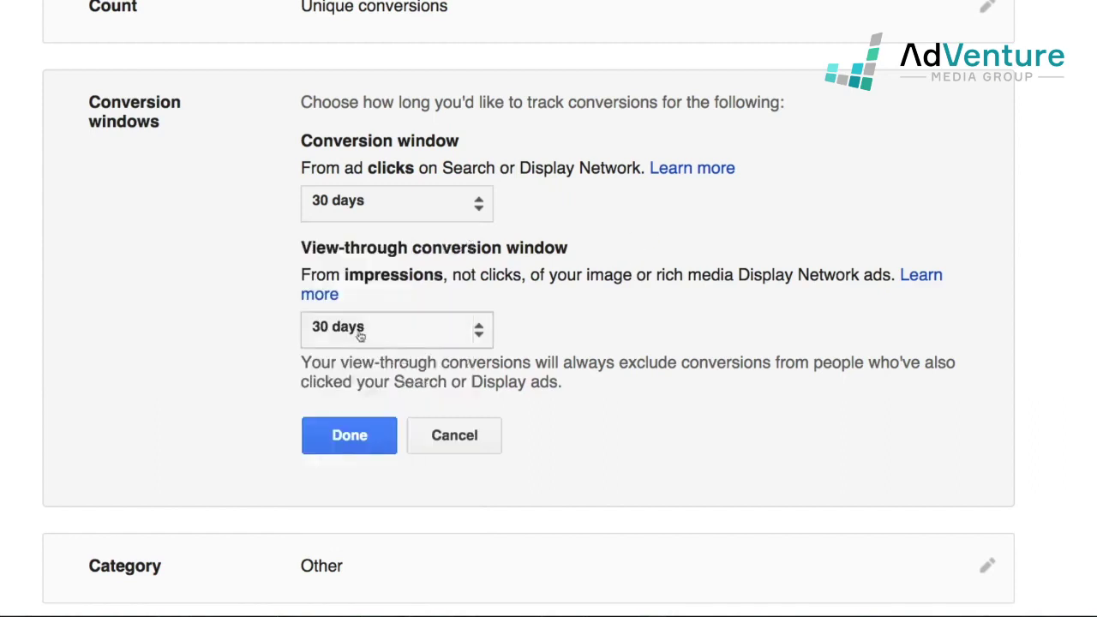
scroll(362, 335, down, 1)
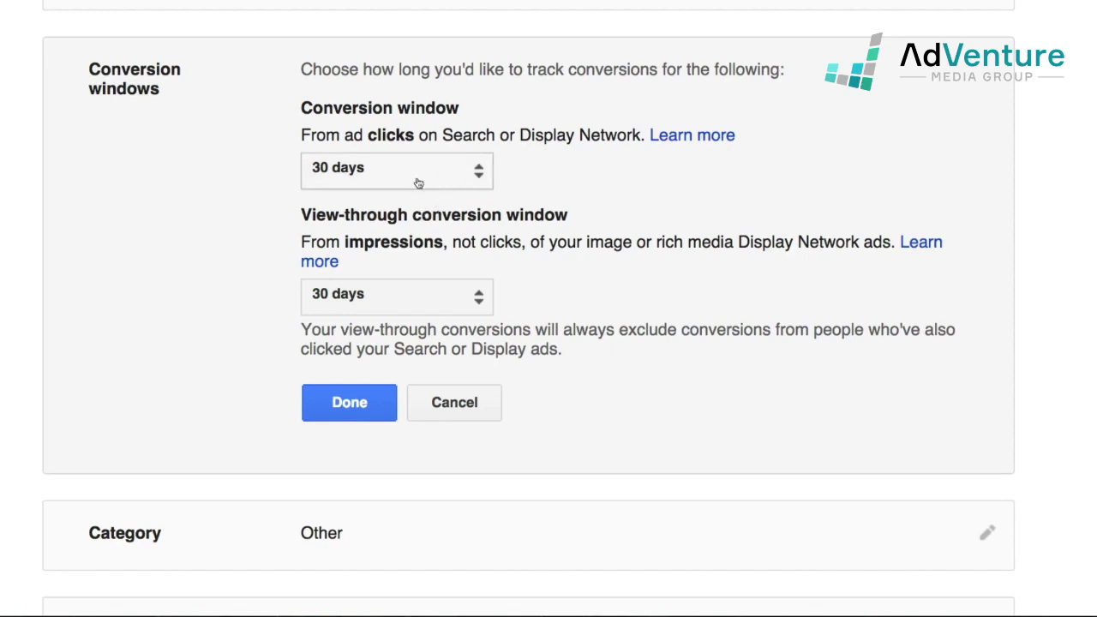
click(368, 402)
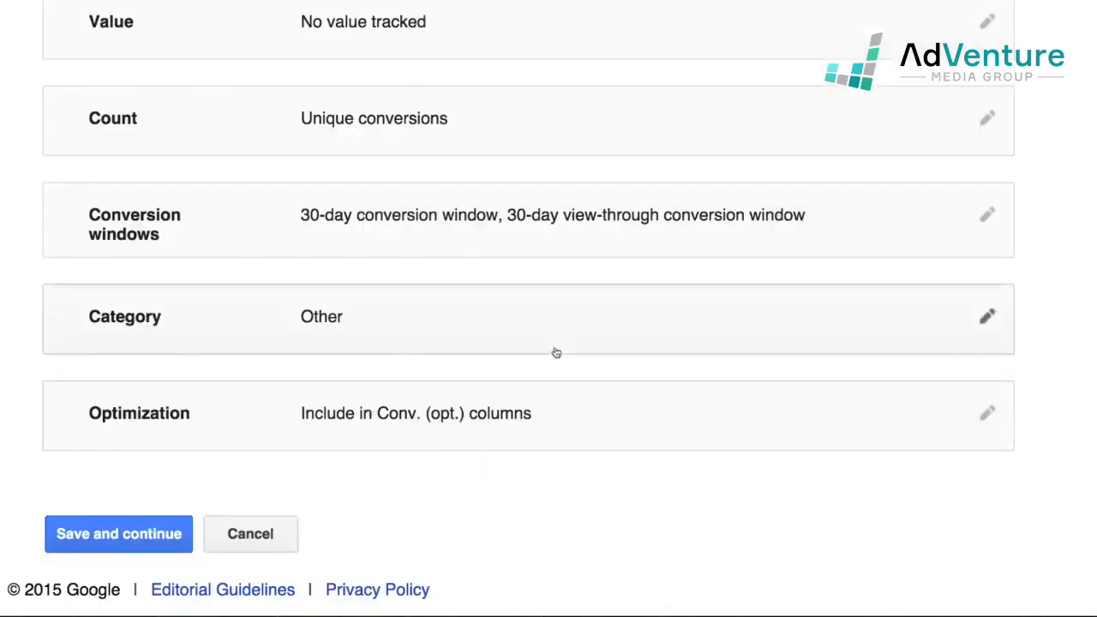
Set the Contact Us Form Submission conversion category to Lead
click(986, 317)
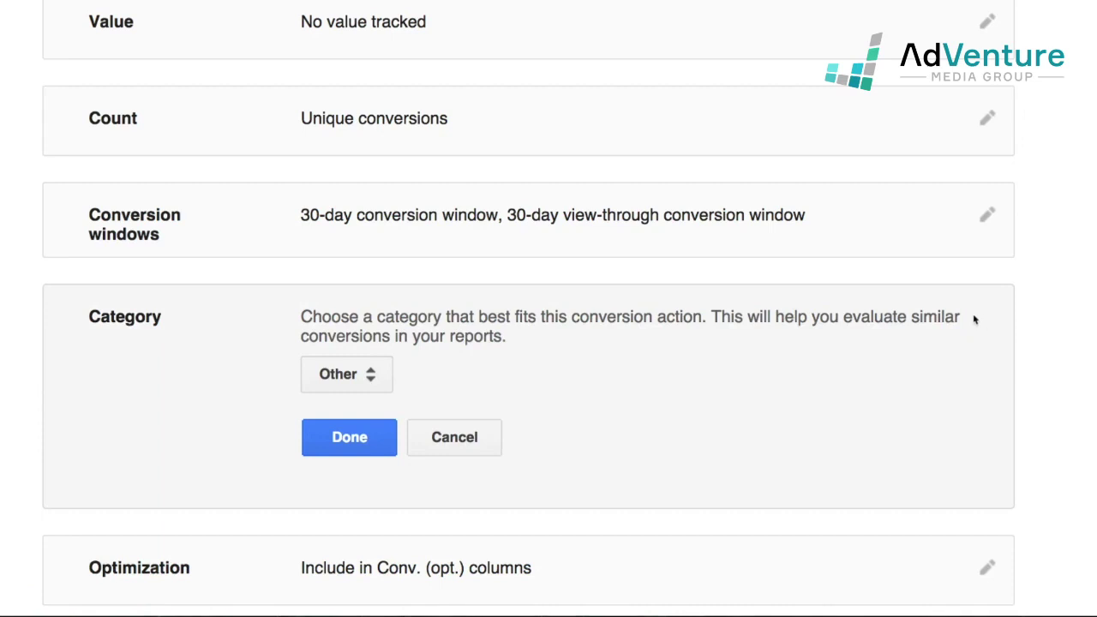
scroll(931, 340, down, 1)
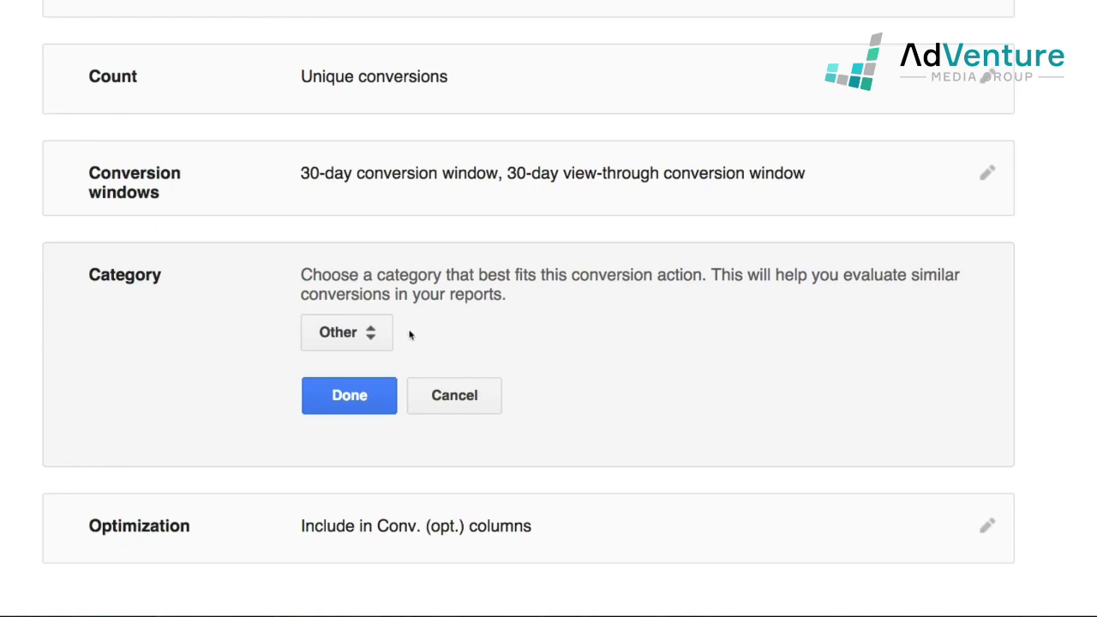
click(354, 338)
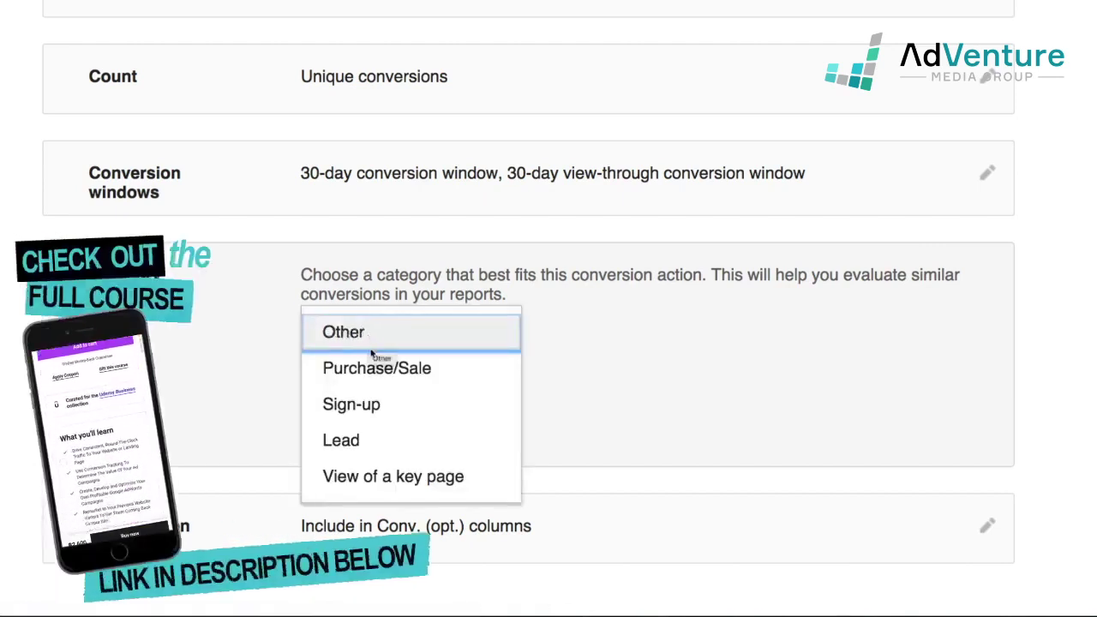
click(395, 443)
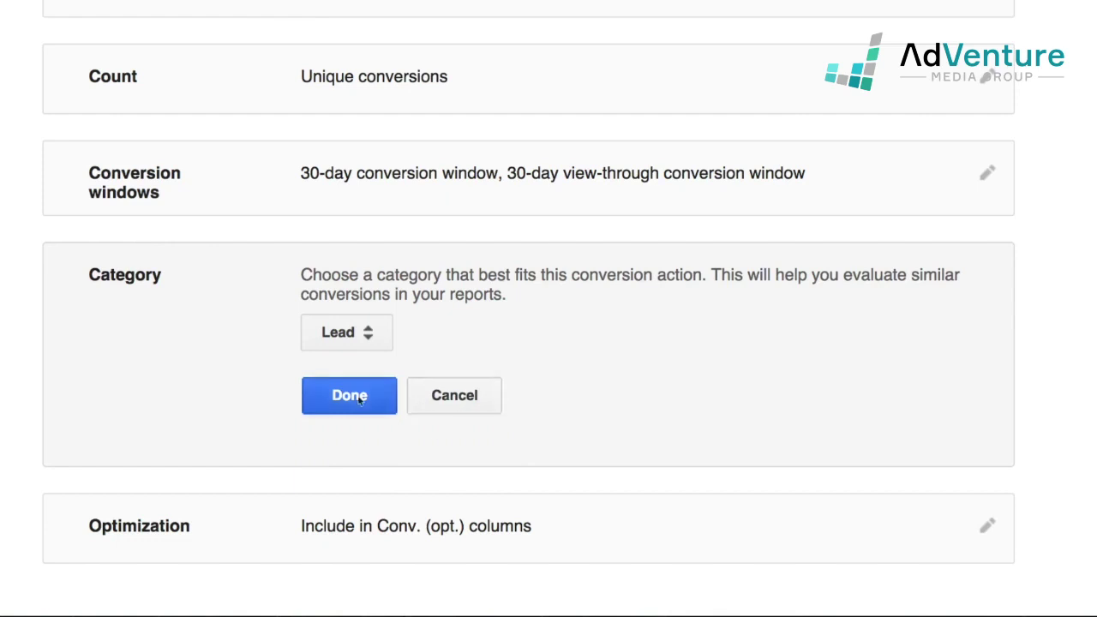
click(375, 396)
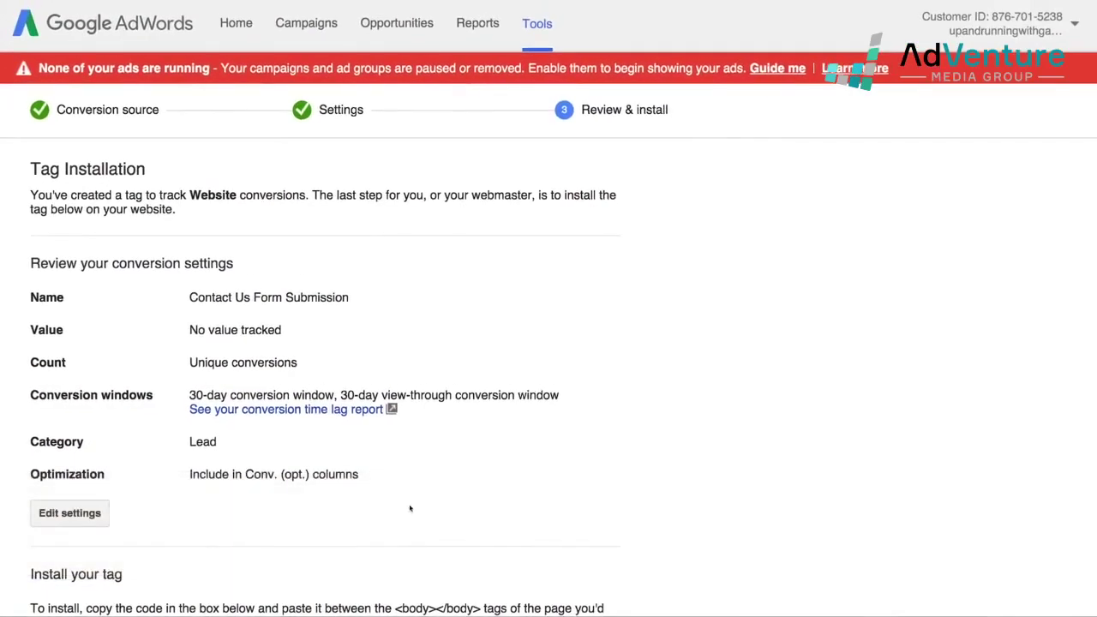
Enlarge the tag code box and select all of the Contact Us conversion code
scroll(413, 499, down, 5)
scroll(415, 494, up, 5)
scroll(135, 358, down, 3)
scroll(183, 341, up, 3)
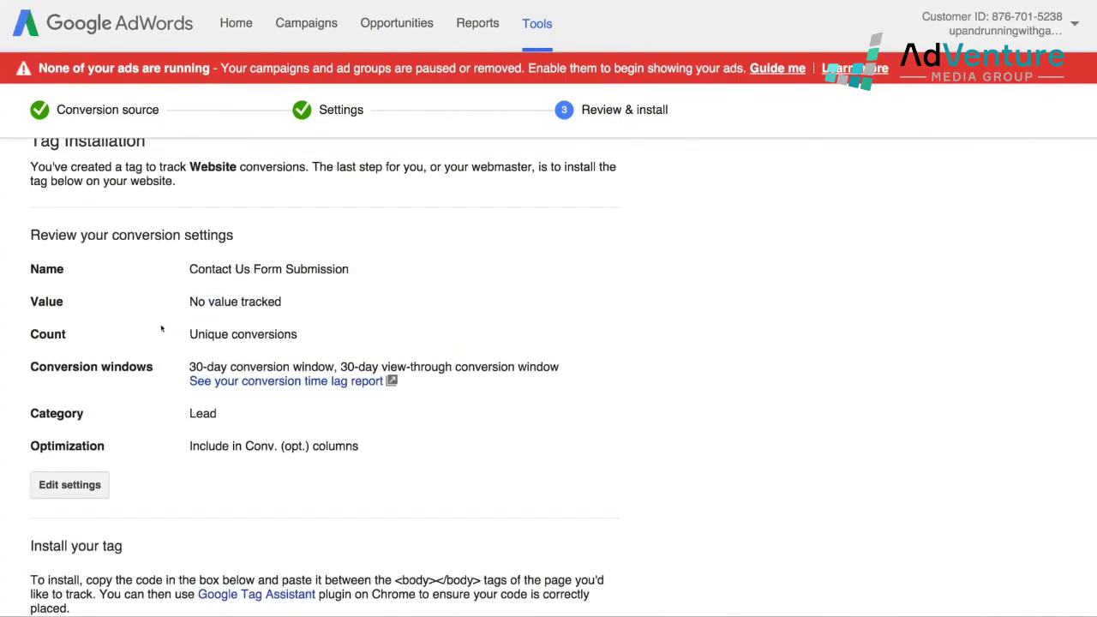
scroll(400, 387, down, 10)
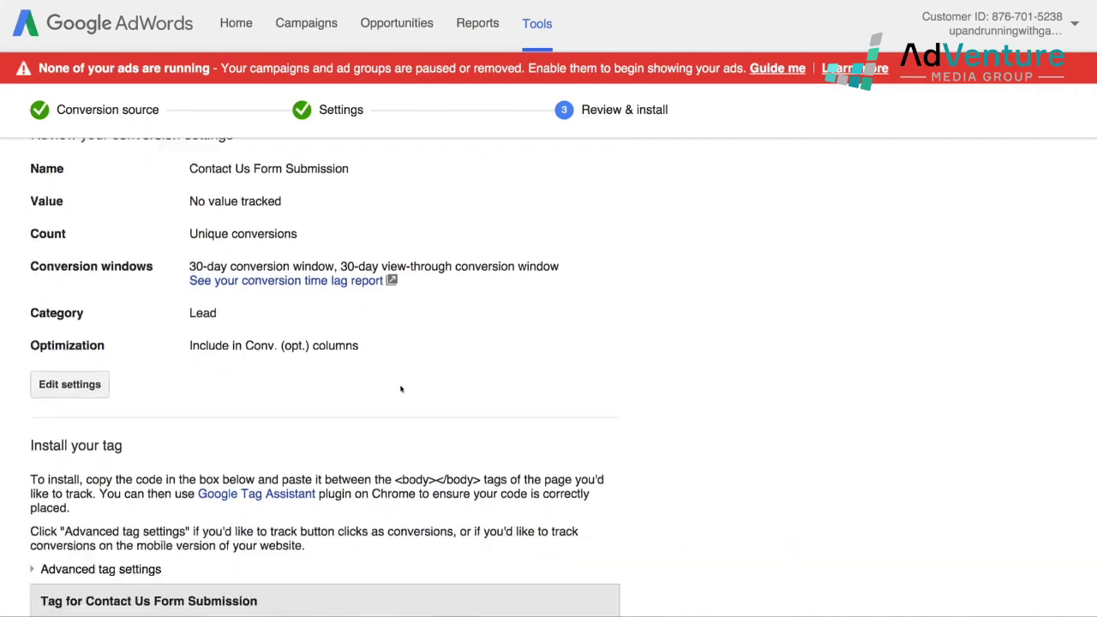
scroll(718, 429, down, 3)
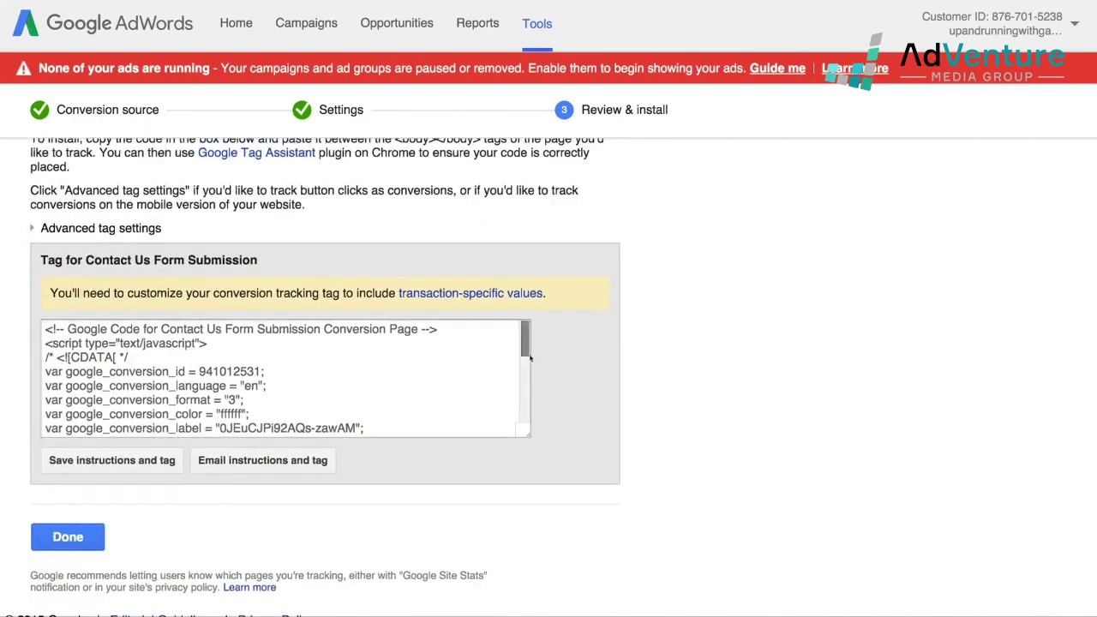
drag(529, 438, 615, 563)
scroll(788, 385, down, 2)
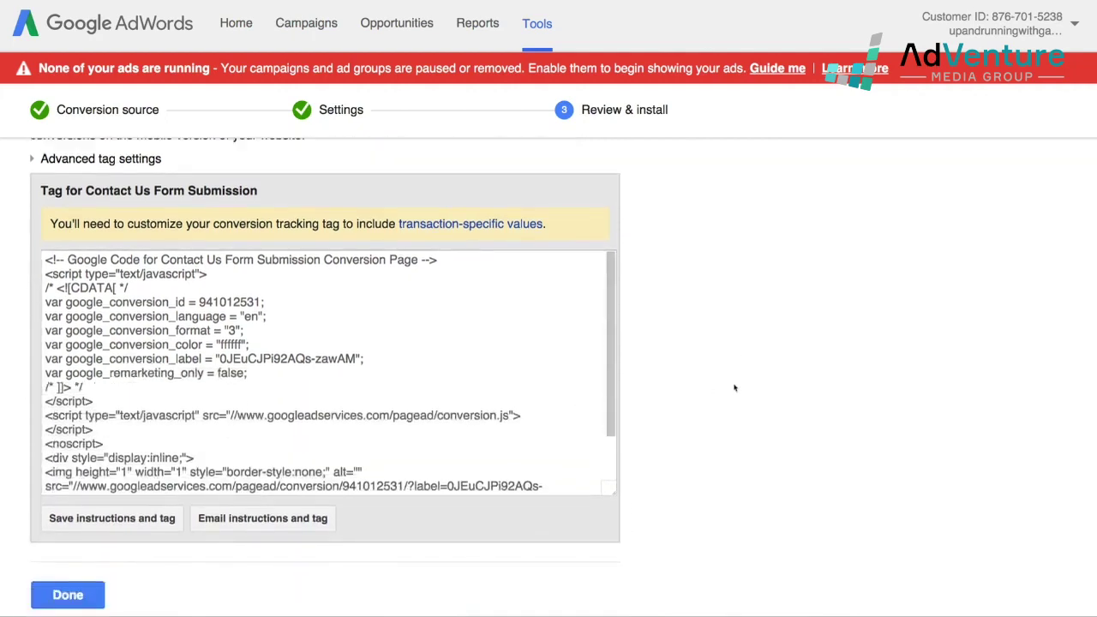
mouse_move(609, 324)
mouse_down()
mouse_move(614, 403)
mouse_move(612, 311)
mouse_up()
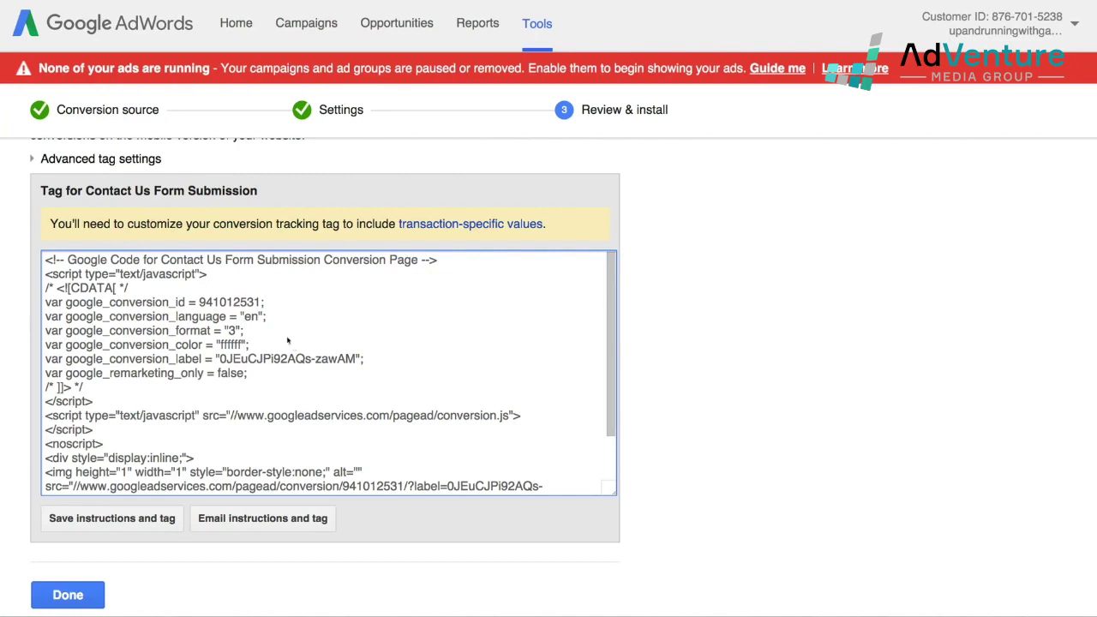
click(311, 358)
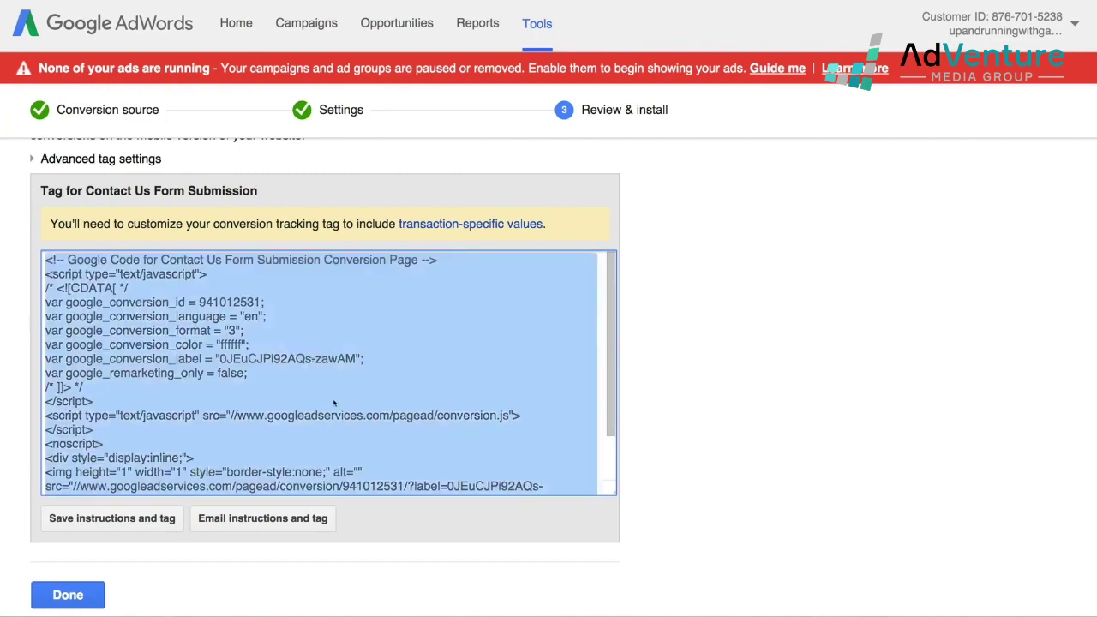
Preview the email-to-webmaster form, cancel it, and download the instructions and tag as a file
scroll(224, 472, down, 1)
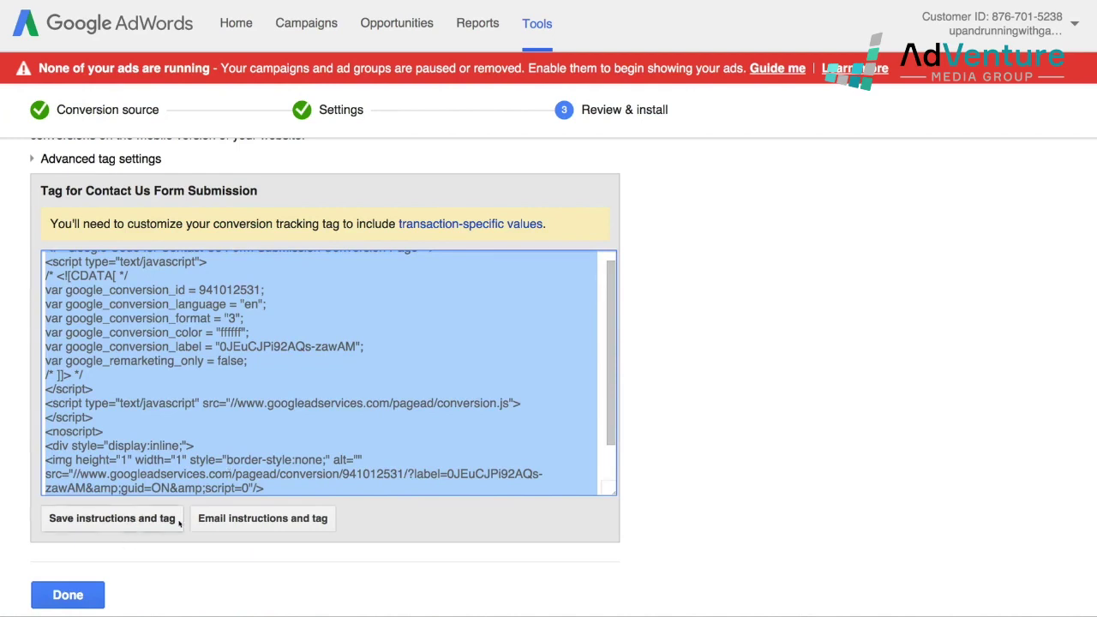
click(314, 522)
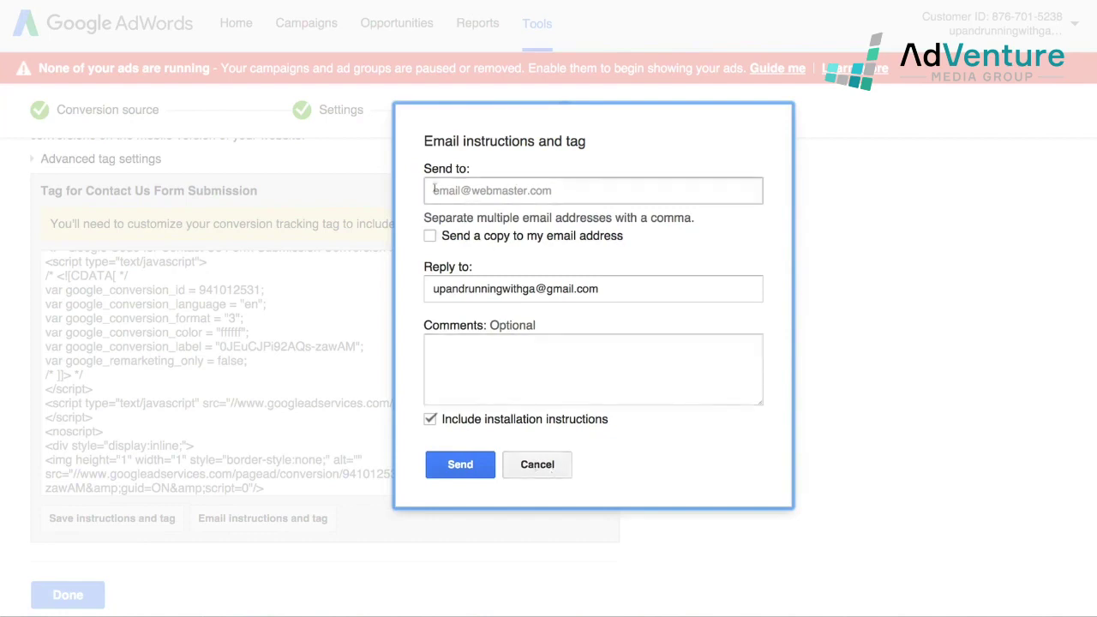
click(532, 464)
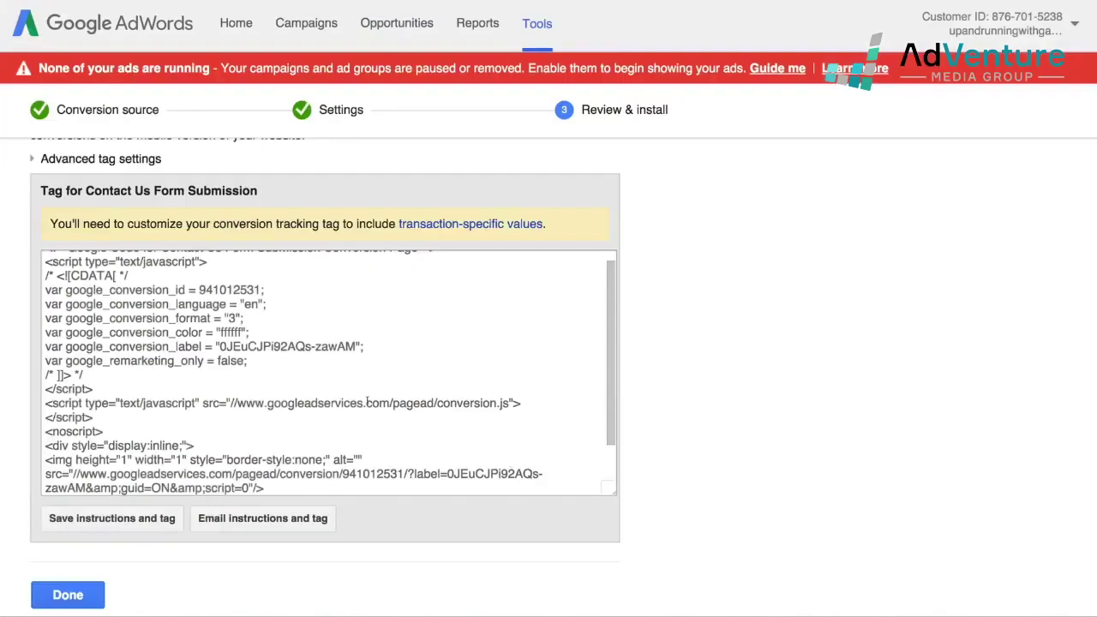
click(137, 523)
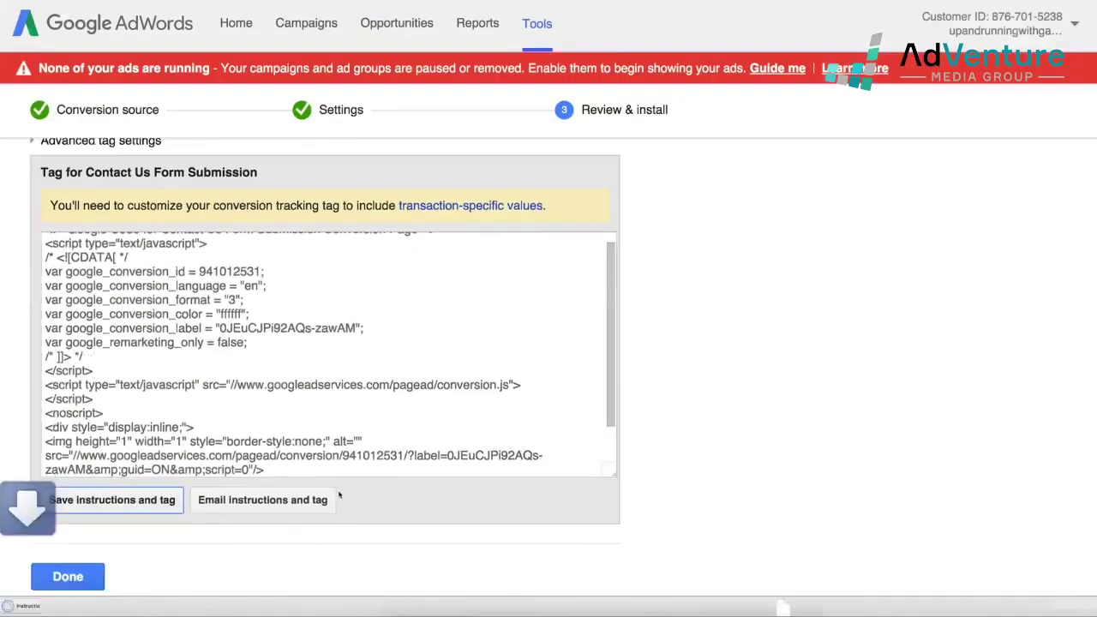
scroll(337, 497, down, 1)
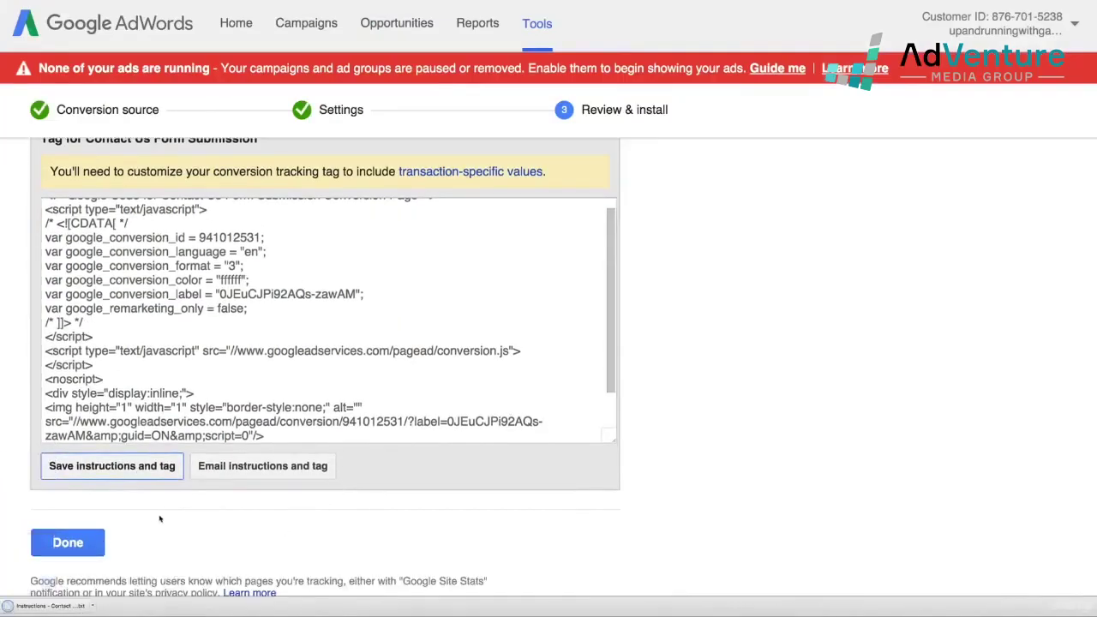
scroll(233, 553, down, 1)
scroll(233, 558, up, 1)
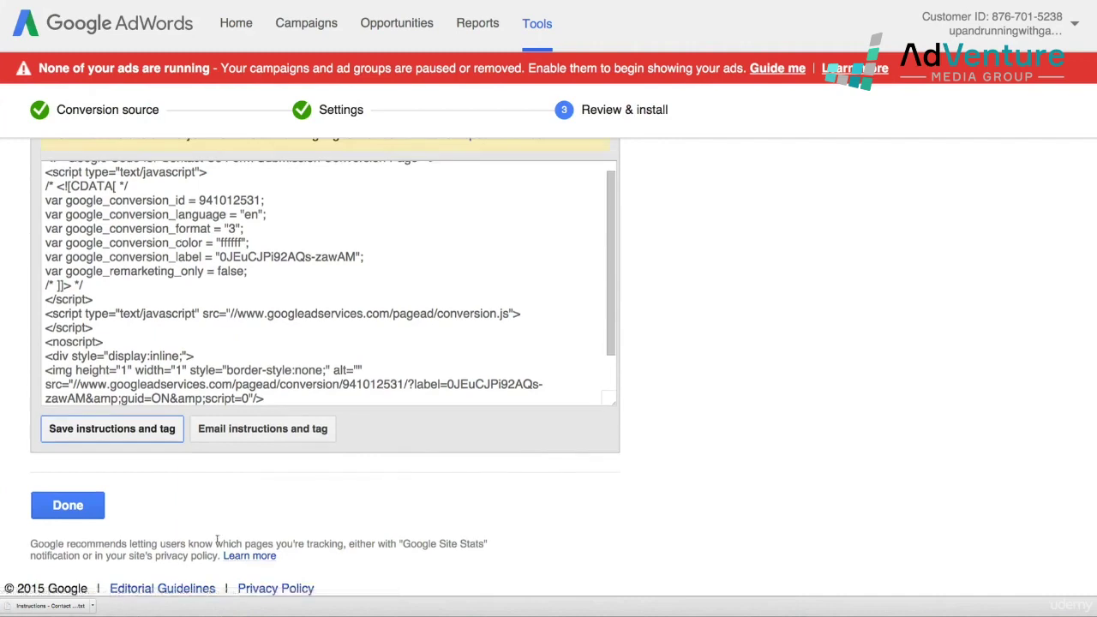
scroll(217, 540, up, 1)
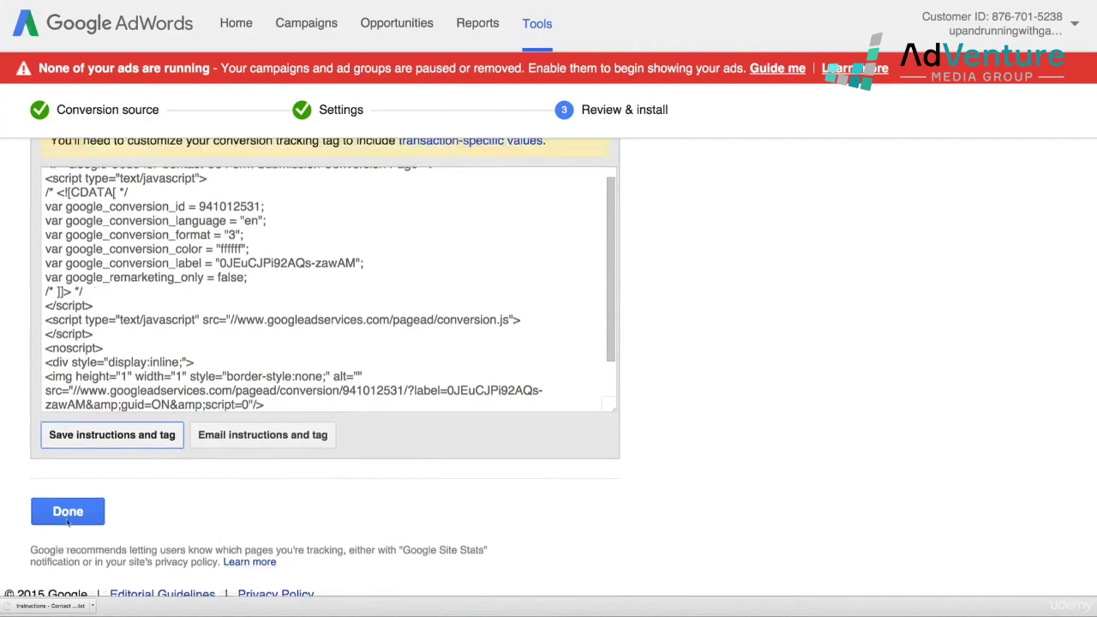
click(68, 519)
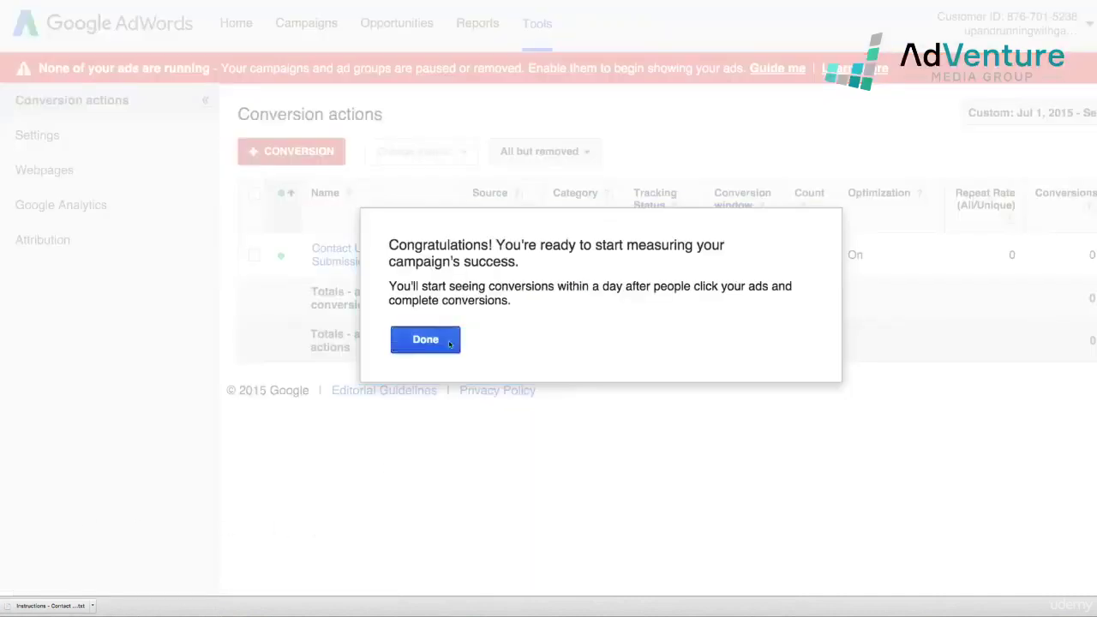
click(426, 341)
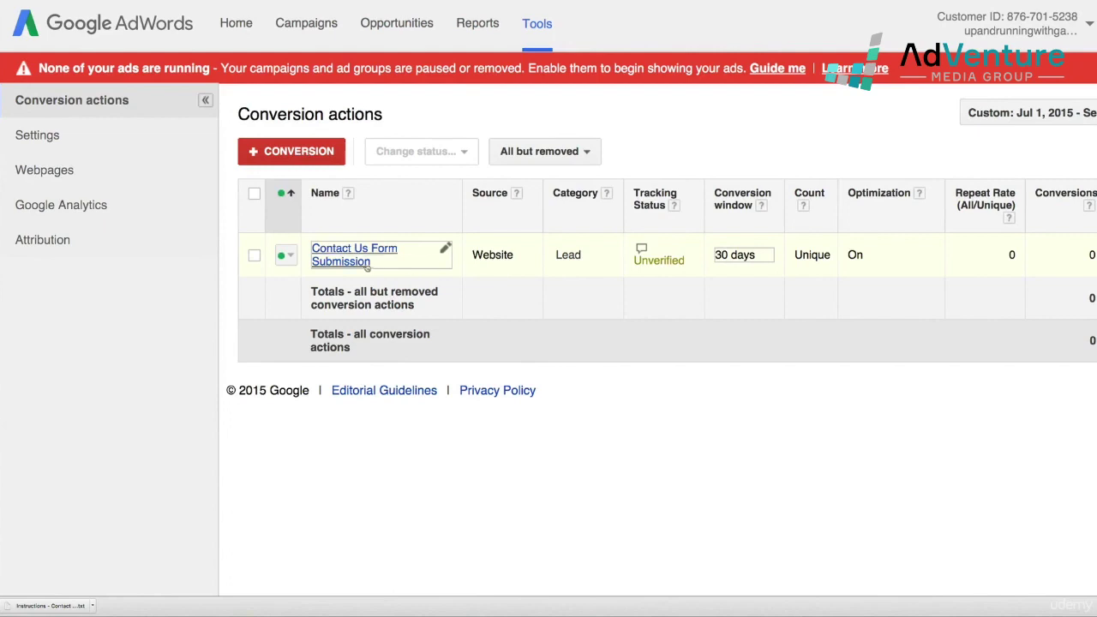
drag(520, 257, 470, 255)
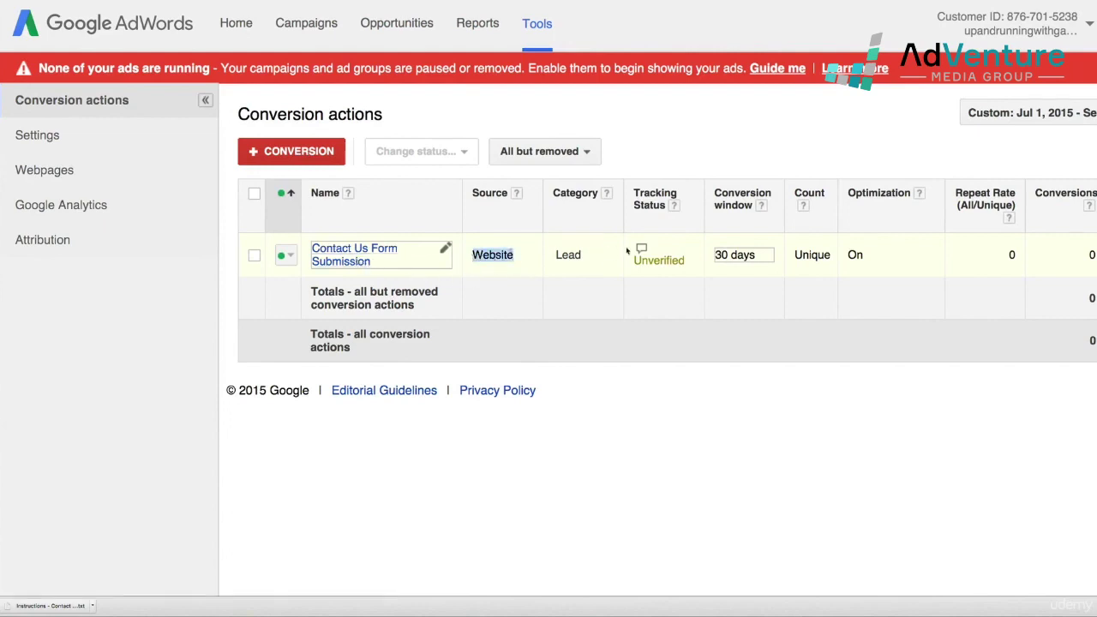
click(677, 260)
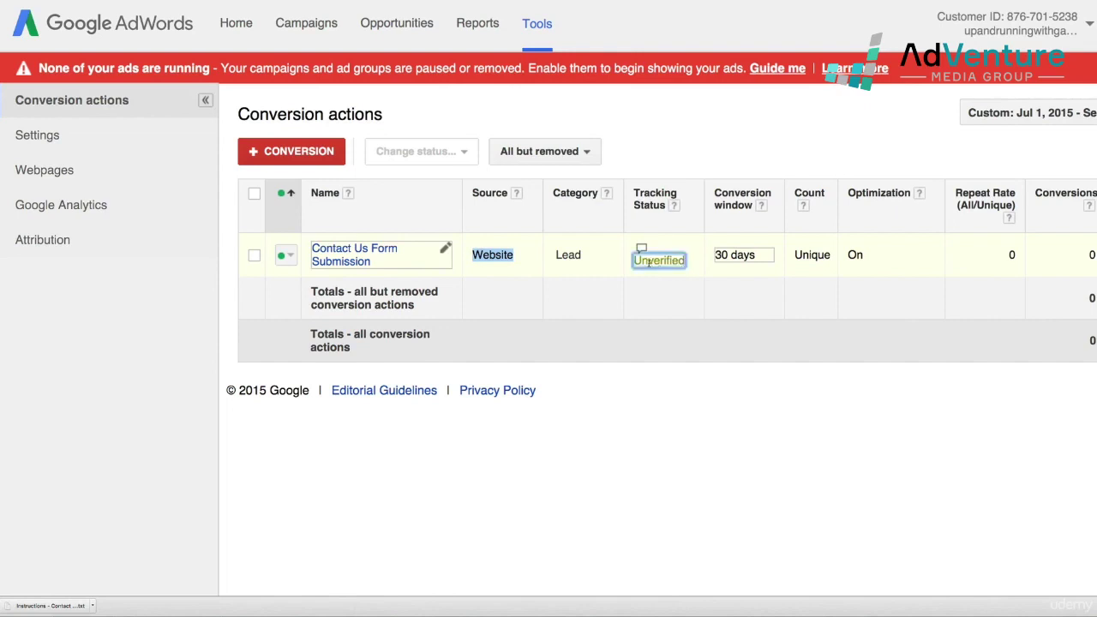
click(674, 321)
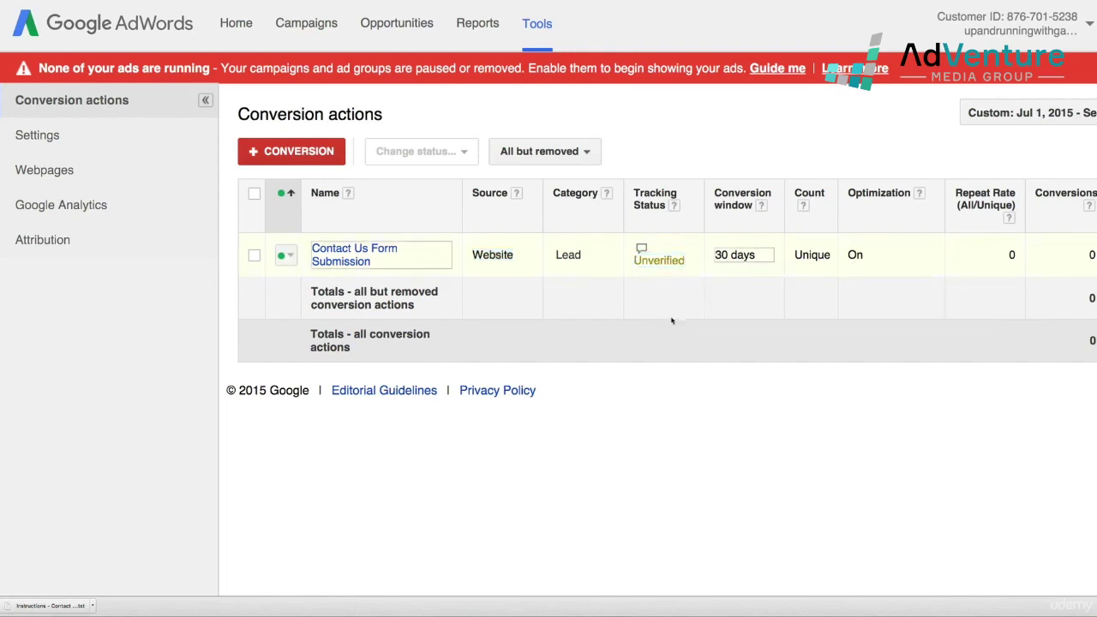
mouse_move(646, 263)
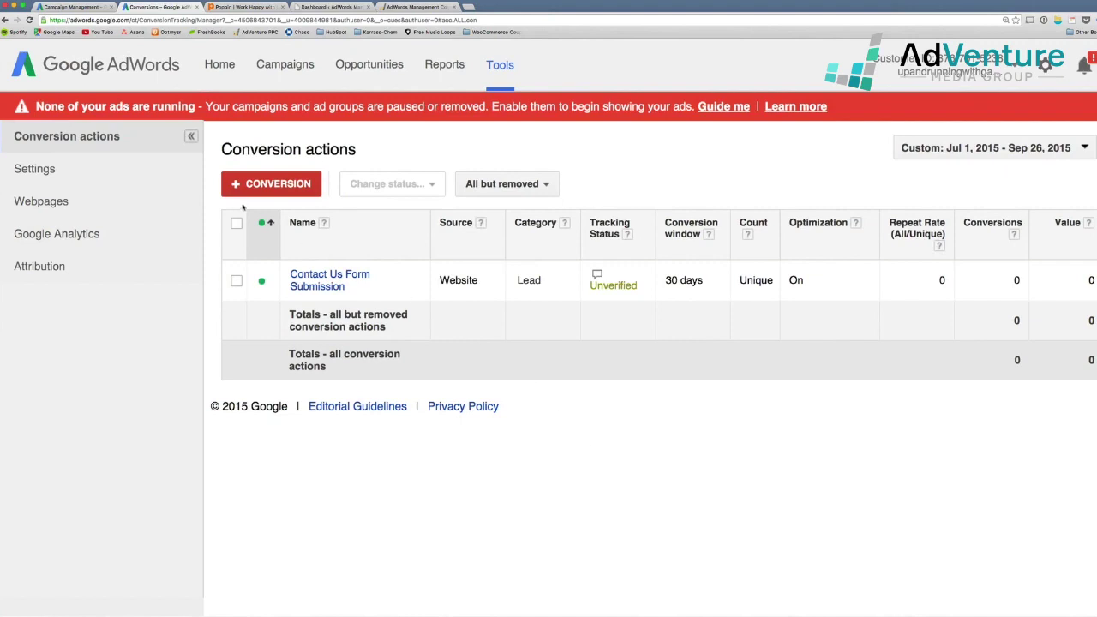
Switch to the AdVenture Media website and zoom the page in twice
click(241, 6)
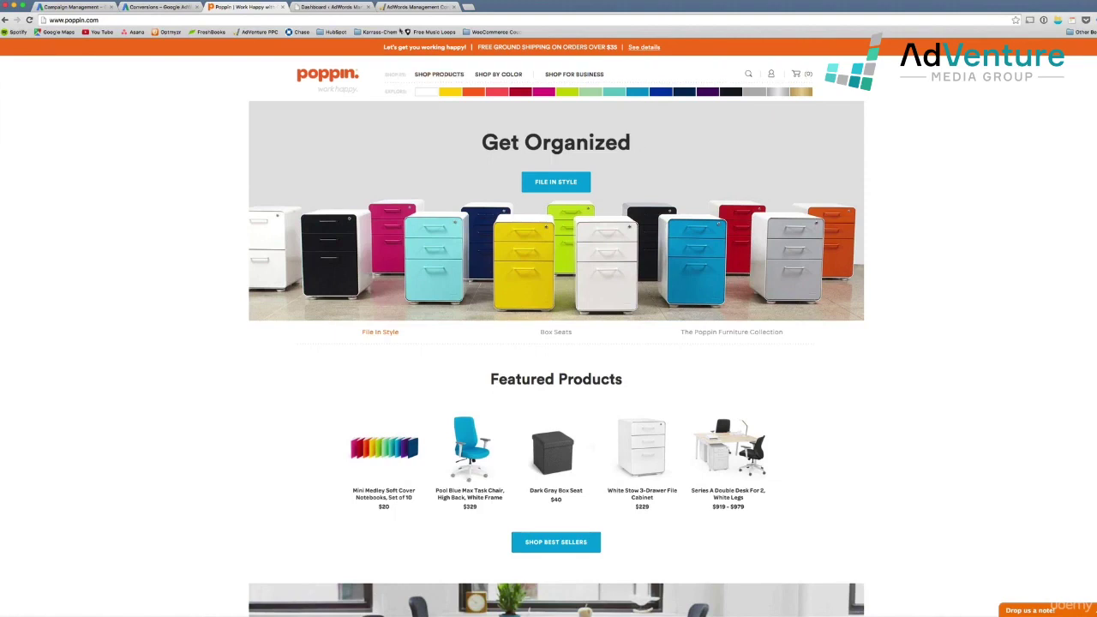
click(406, 8)
key(super+plus)
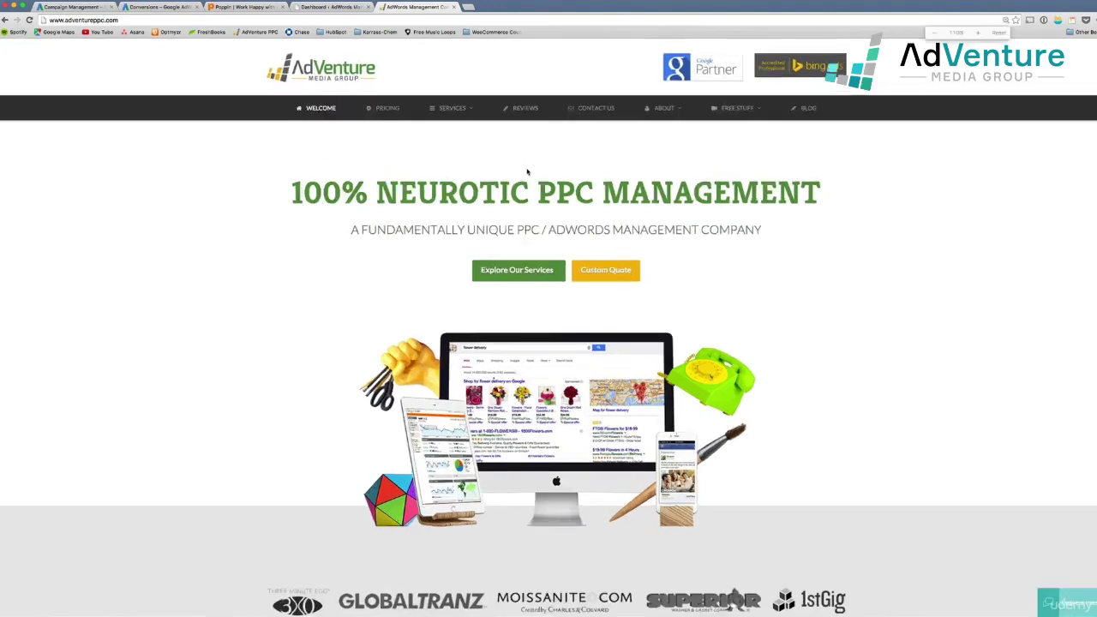
key(super+plus)
key(super+plus)
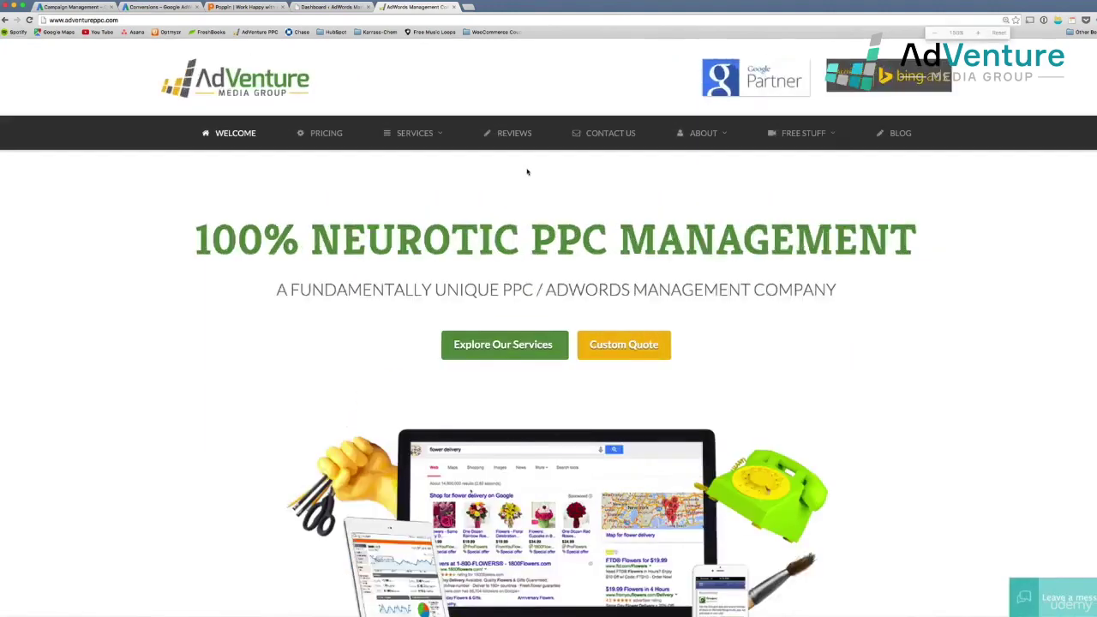
scroll(670, 382, down, 1)
scroll(696, 439, up, 1)
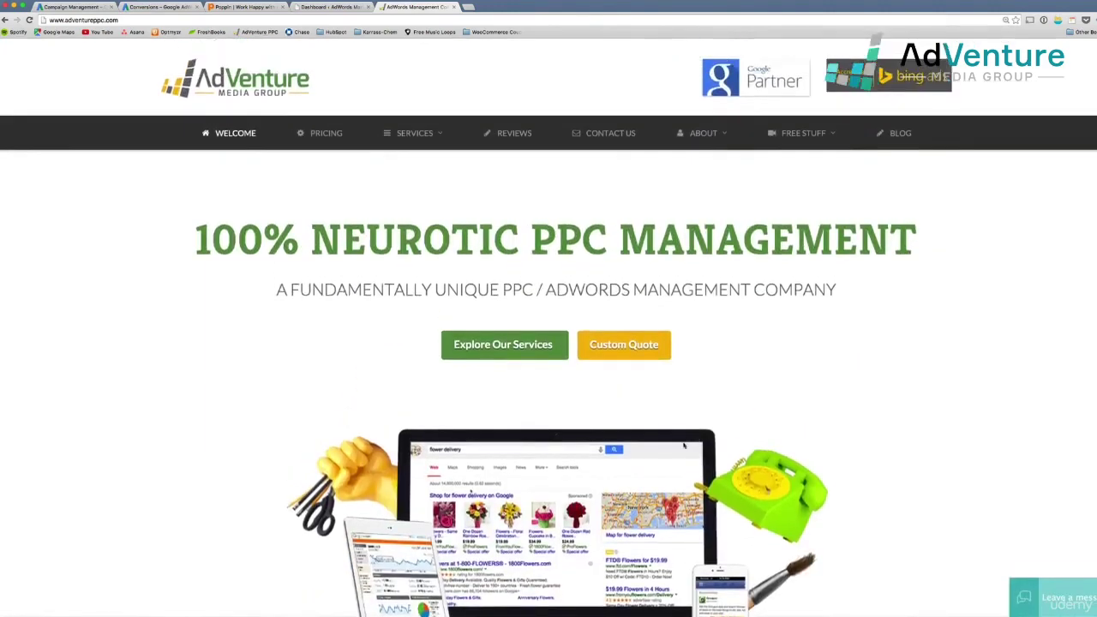
Go to the Contact Us page, bring the form into view, and close the AdVenture Academy popup
click(610, 133)
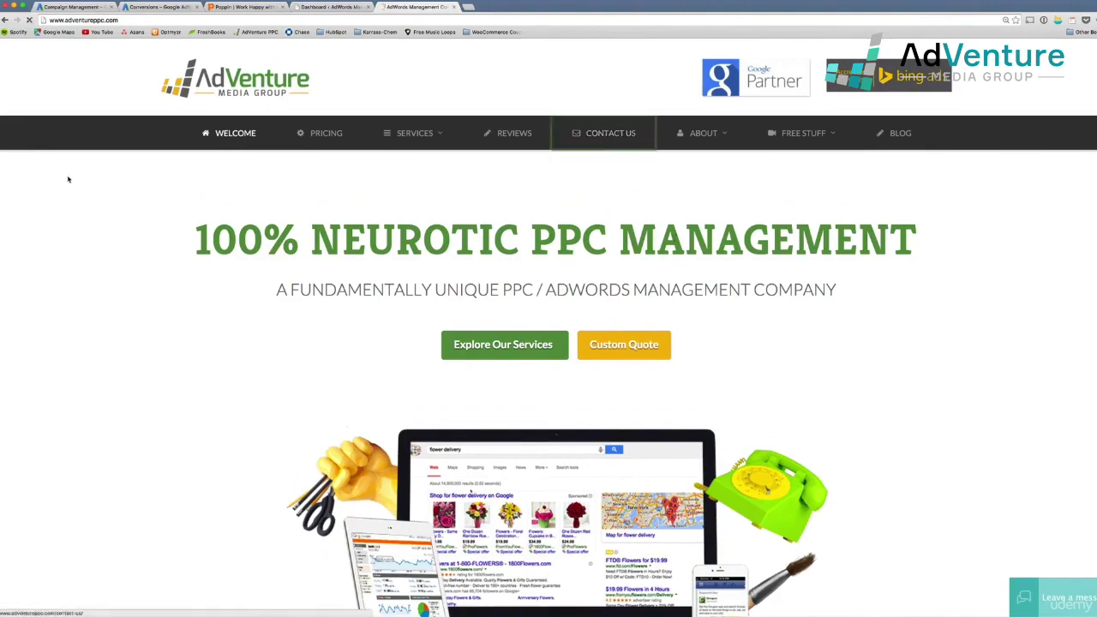
scroll(304, 331, down, 5)
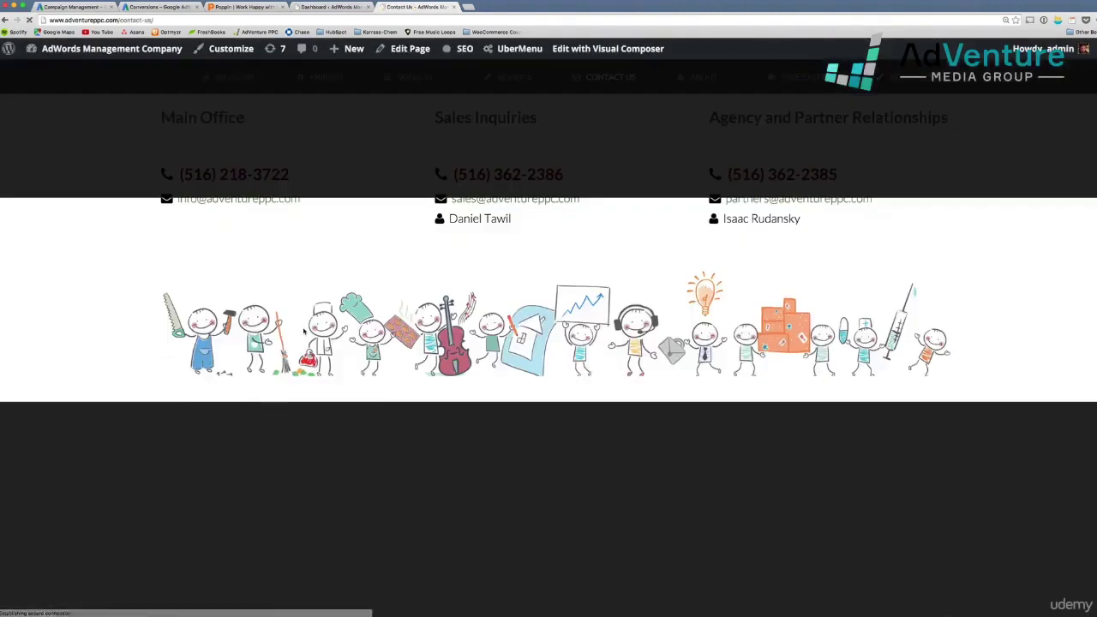
scroll(304, 331, down, 10)
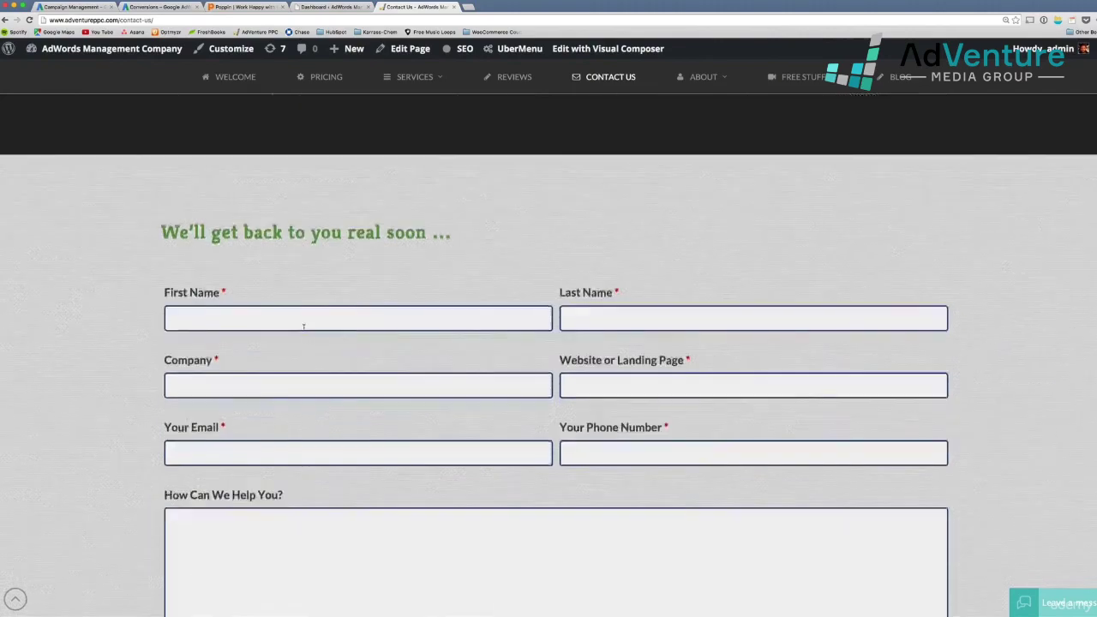
scroll(303, 325, down, 3)
scroll(303, 326, up, 1)
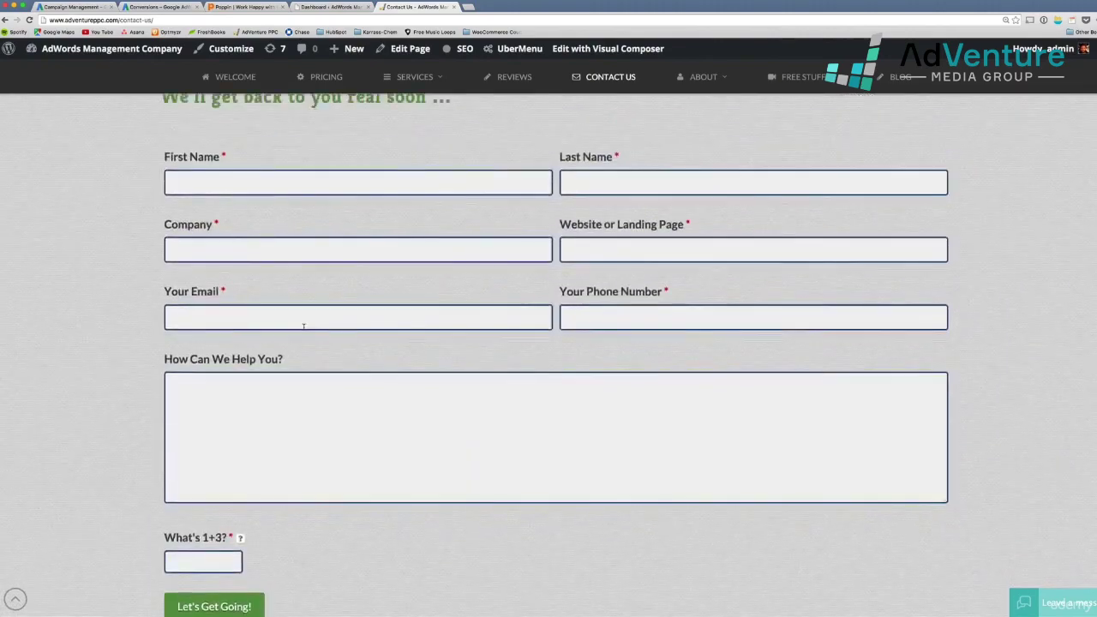
key(ctrl+minus)
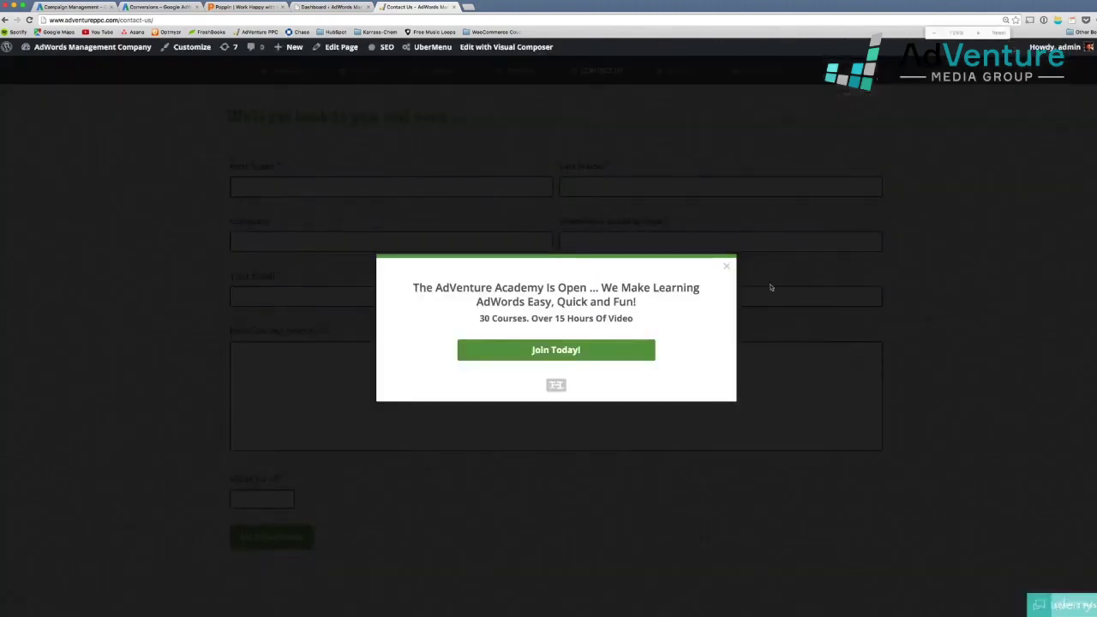
click(726, 266)
scroll(500, 390, down, 2)
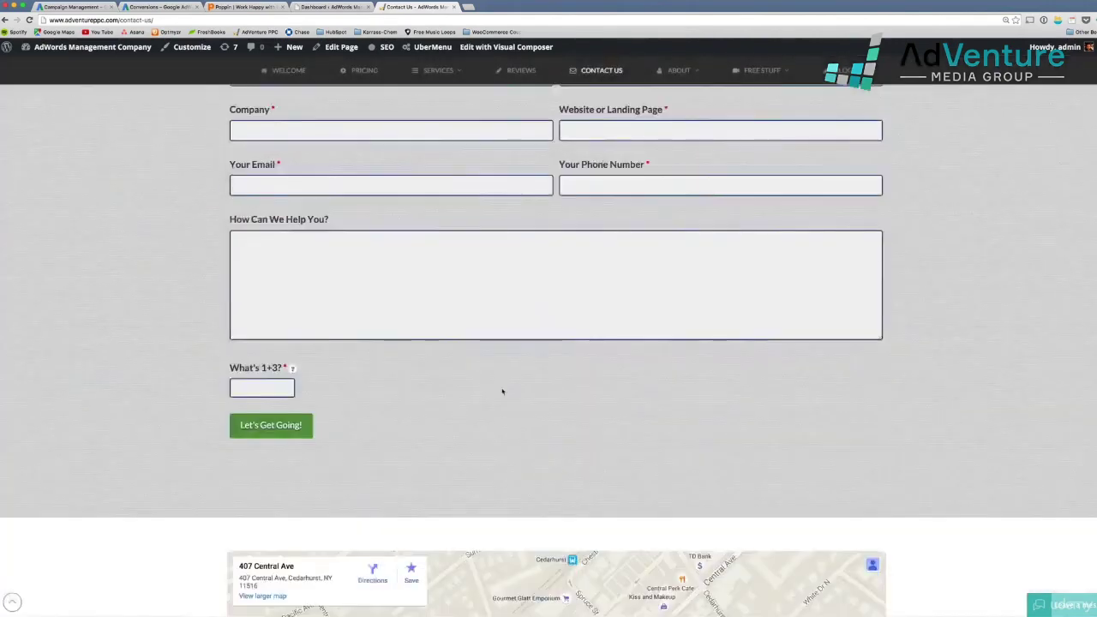
scroll(502, 389, up, 2)
scroll(503, 391, up, 2)
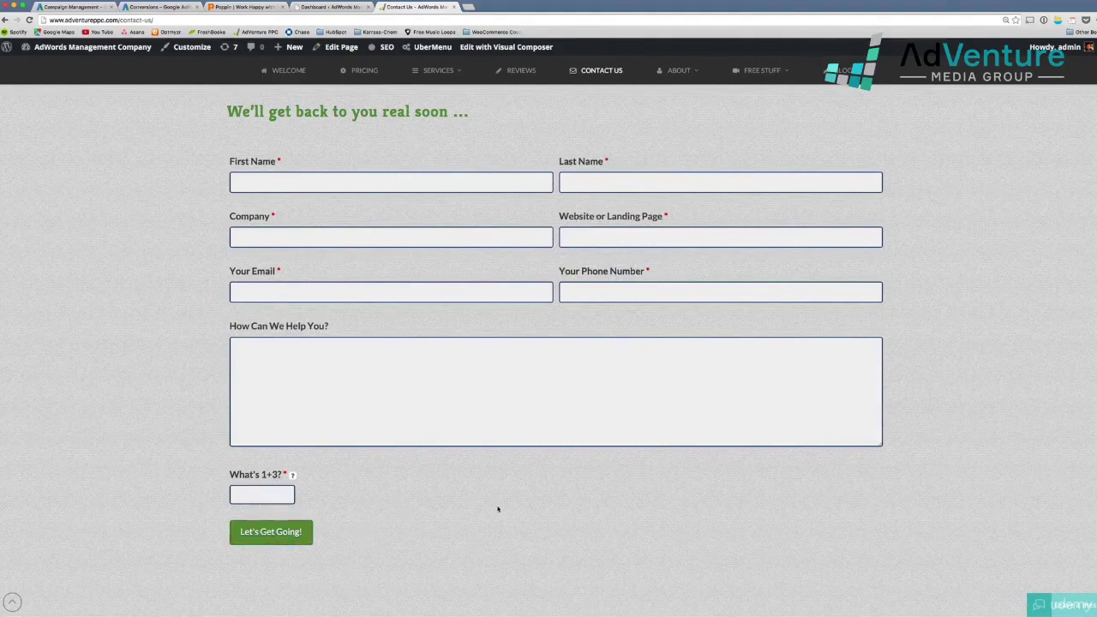
scroll(493, 501, up, 1)
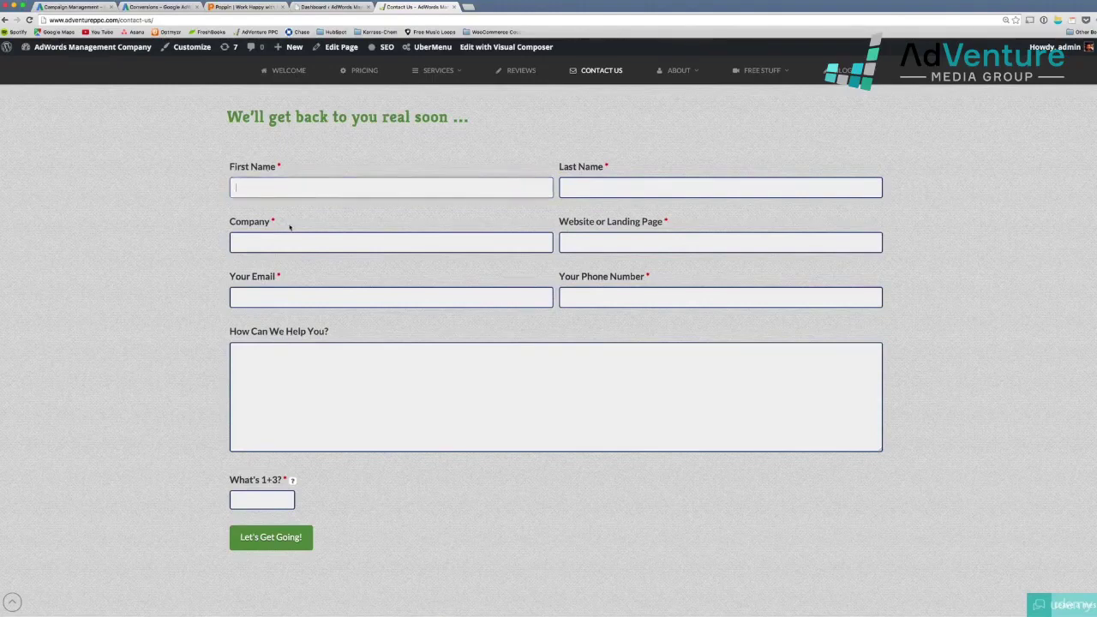
Enter the contact's first and last name and the company AdVenture Media
key(Tab)
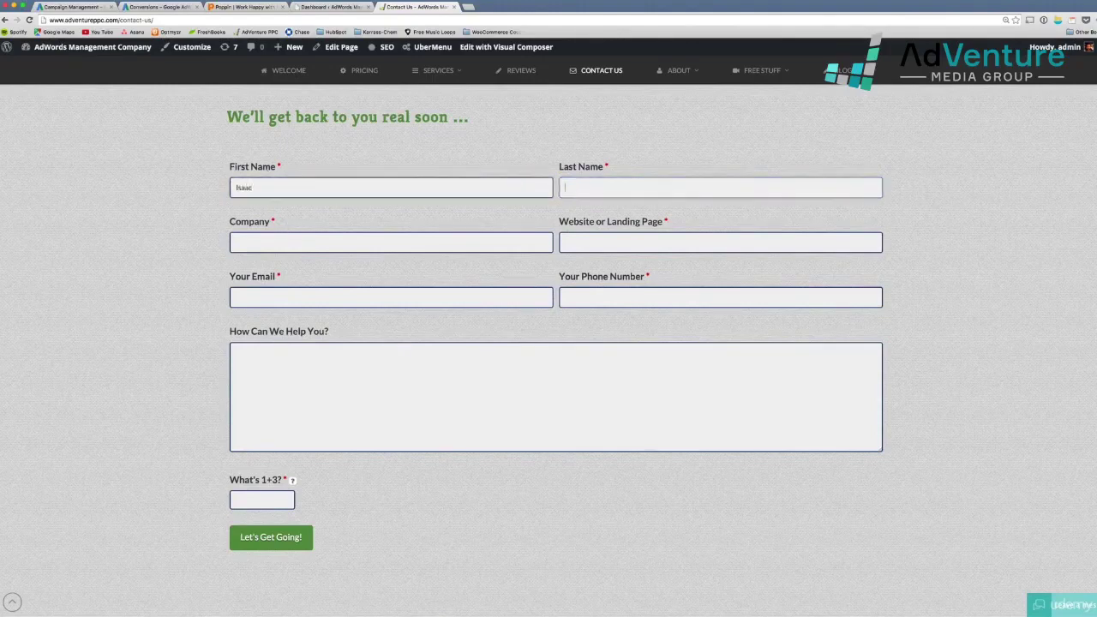
key(Tab)
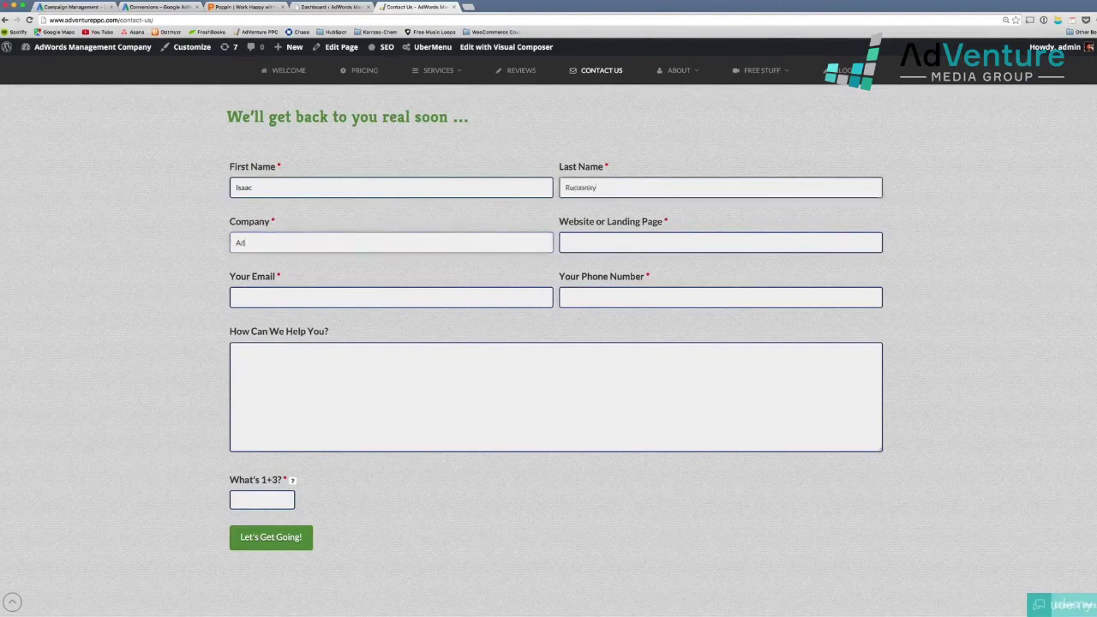
text(AdVenture Media)
key(Tab)
text(www)
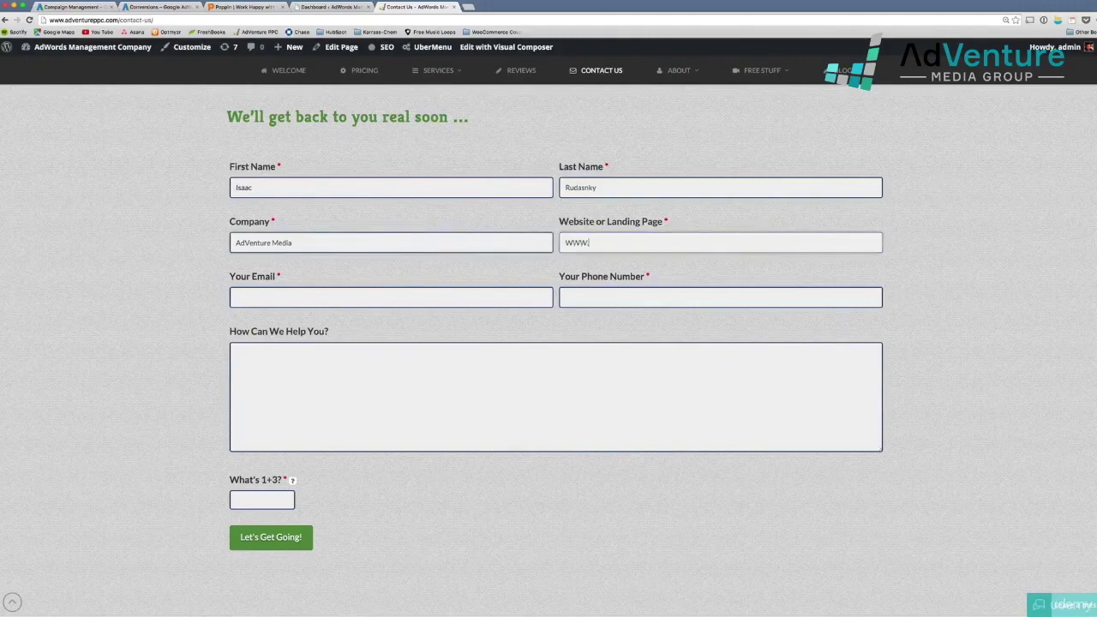
key(BackSpace)
key(BackSpace)
key(BackSpace)
text(www.poppin.com)
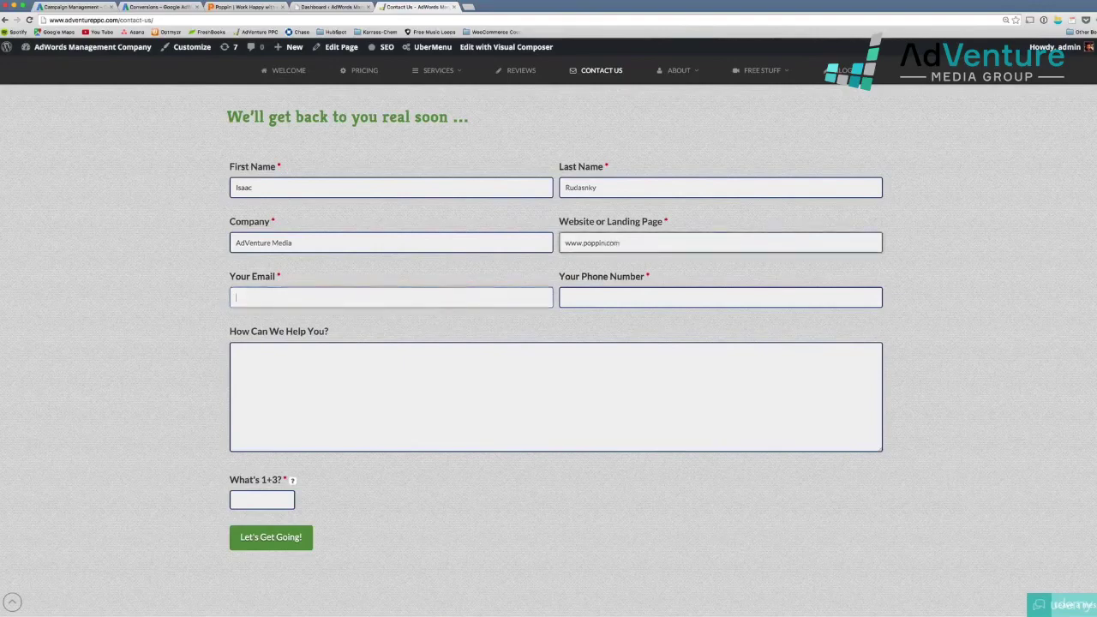
key(Tab)
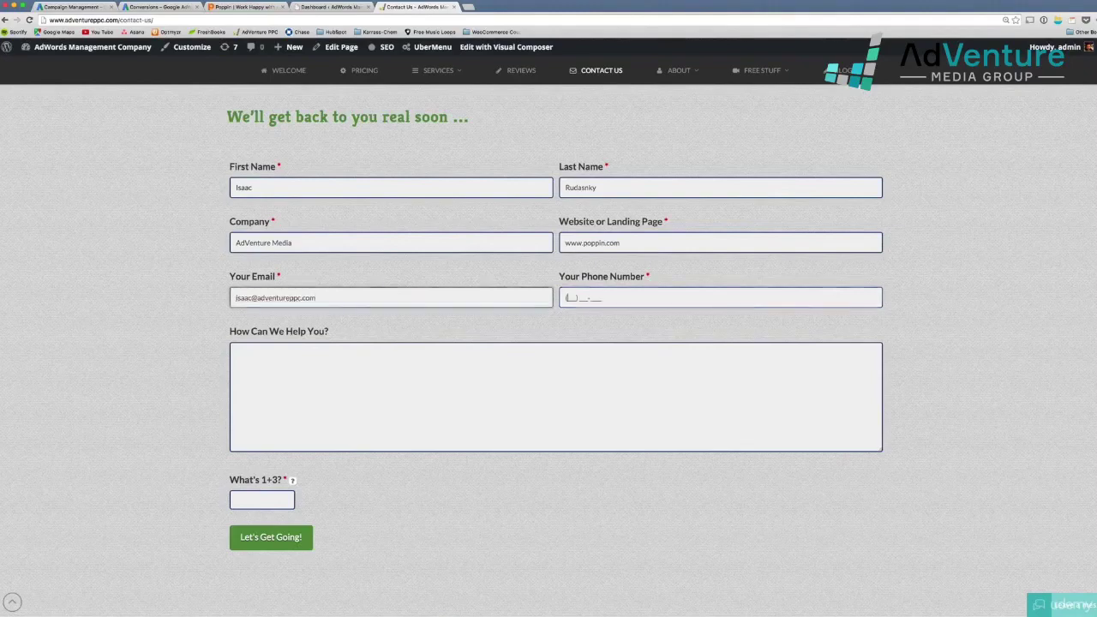
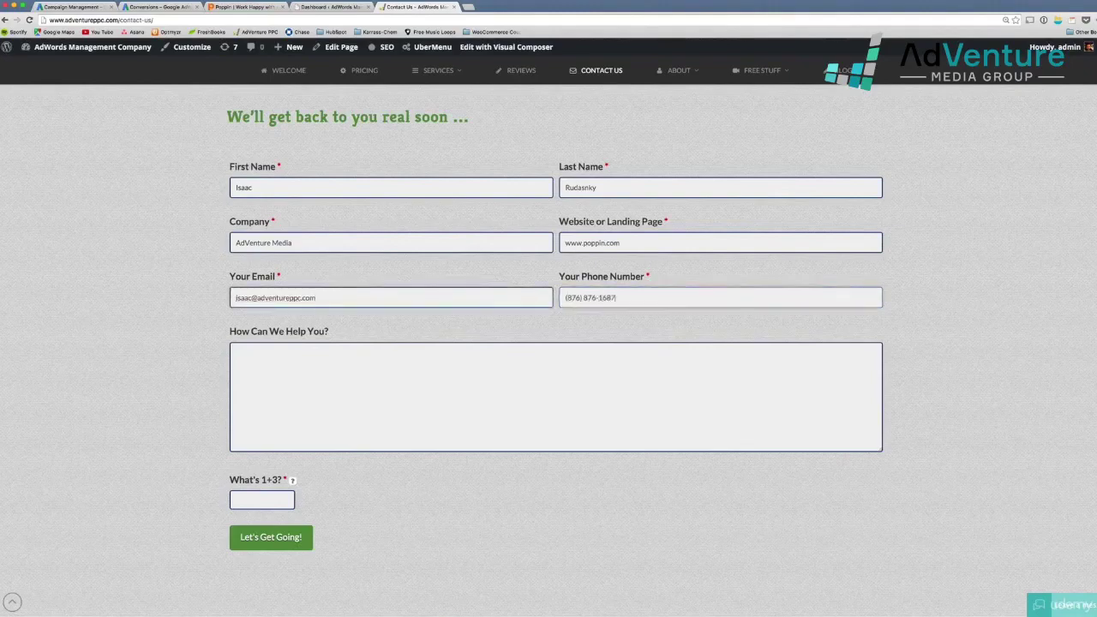
text(Testing)
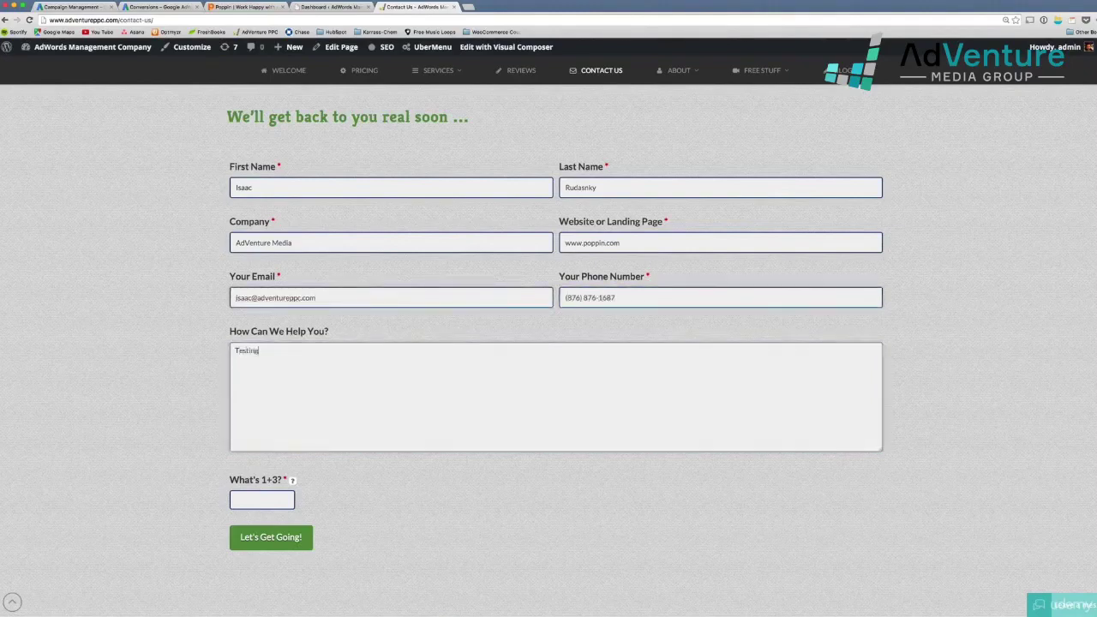
key(Tab)
text(4)
key(Tab)
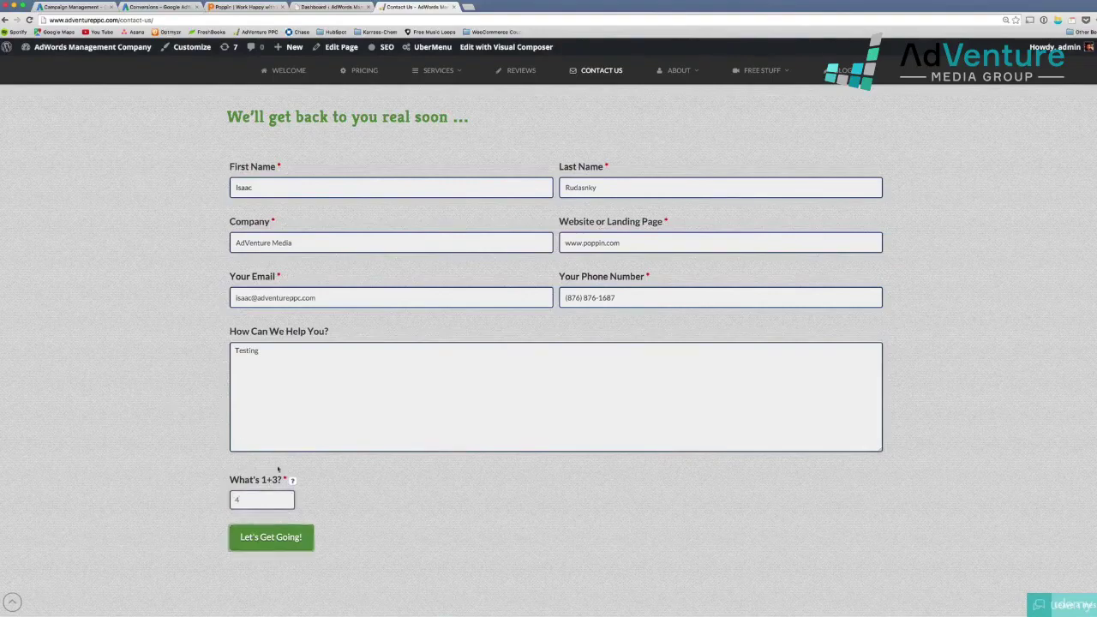
click(285, 543)
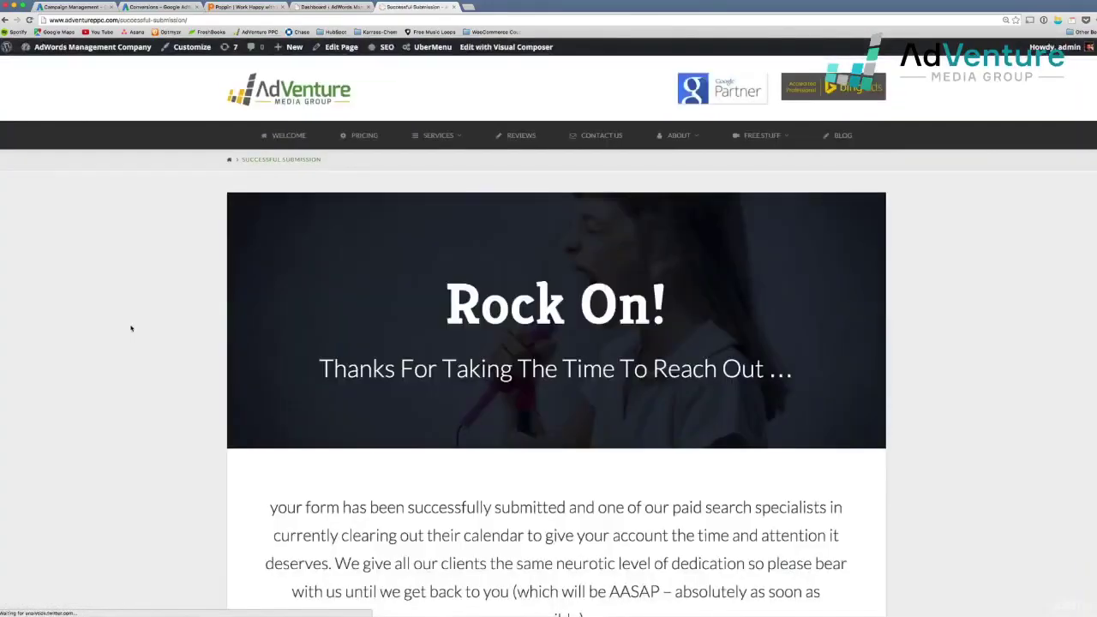
Zoom out, close the quality-score tutorial popup, and return to the top of the Rock On! page
scroll(833, 407, down, 1)
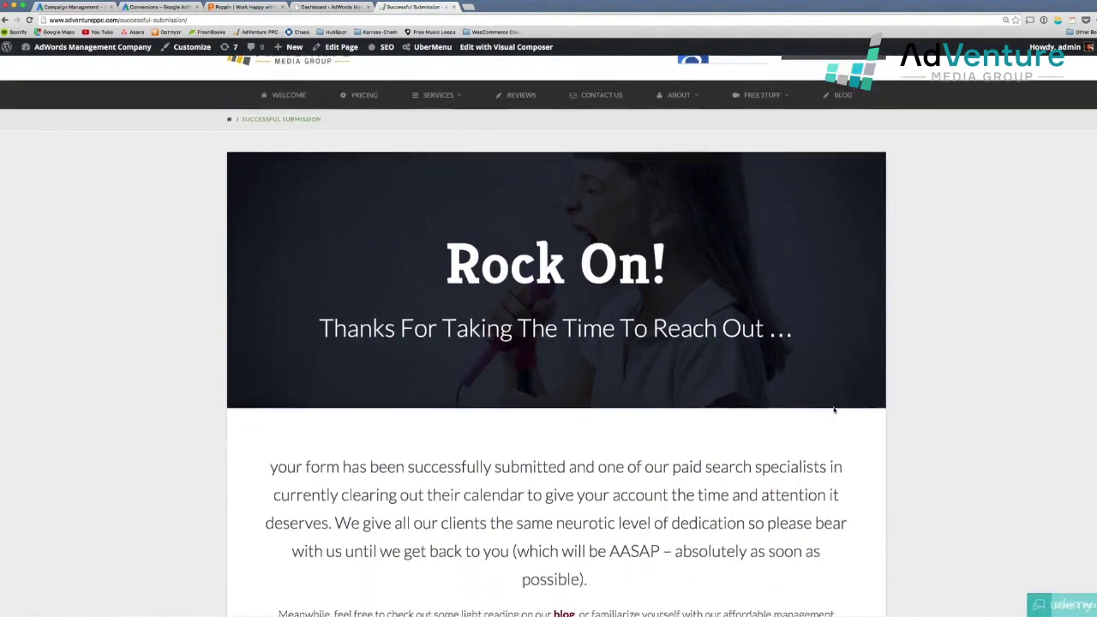
key(super+minus)
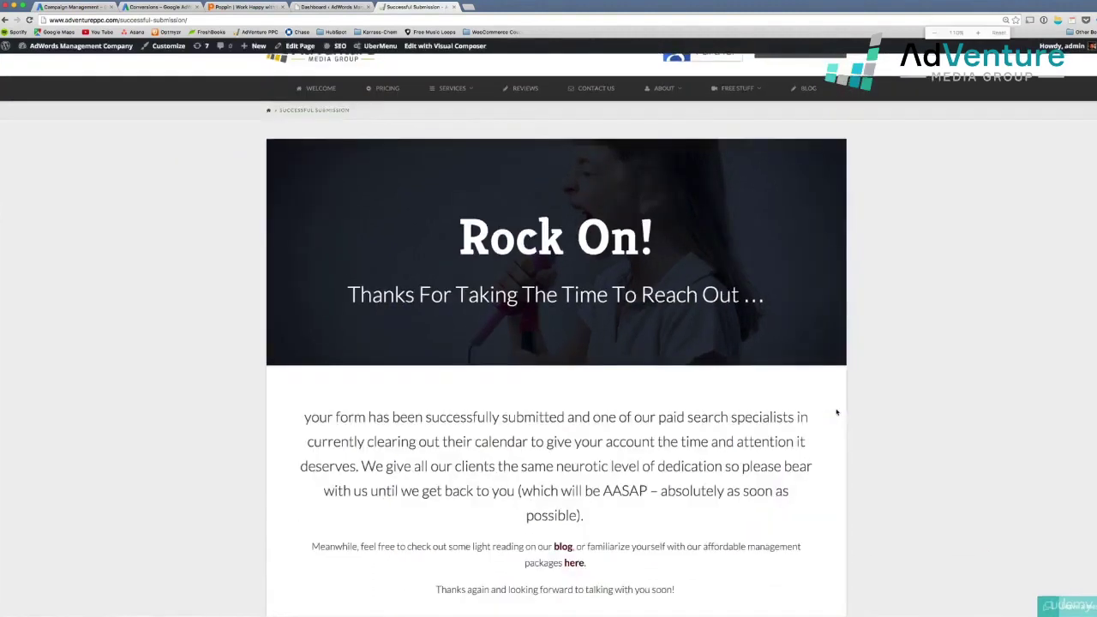
scroll(908, 409, down, 5)
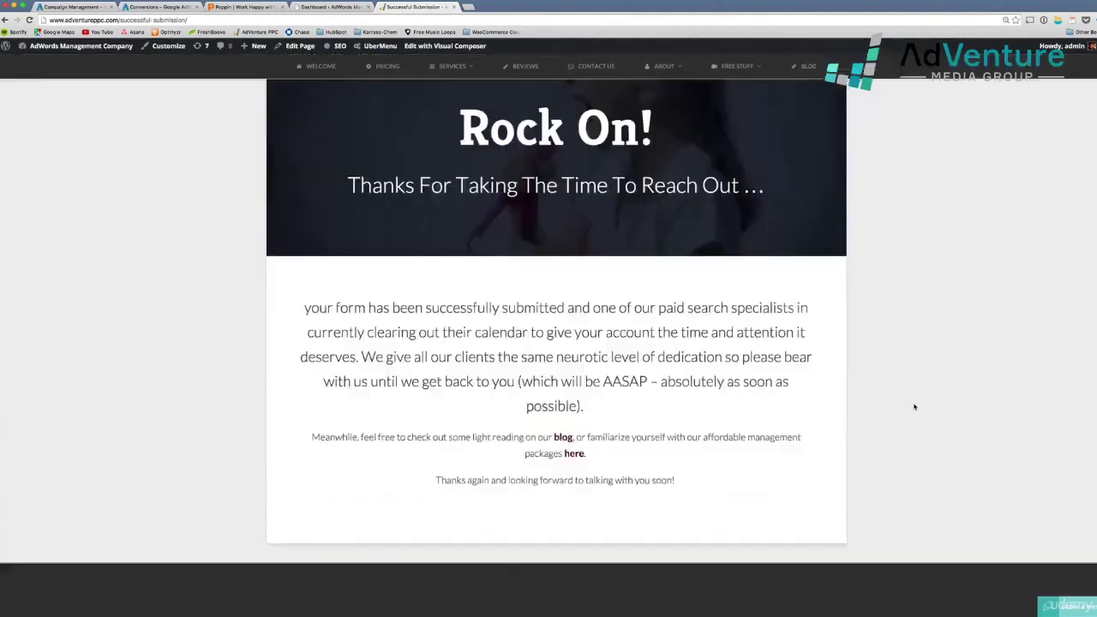
click(215, 347)
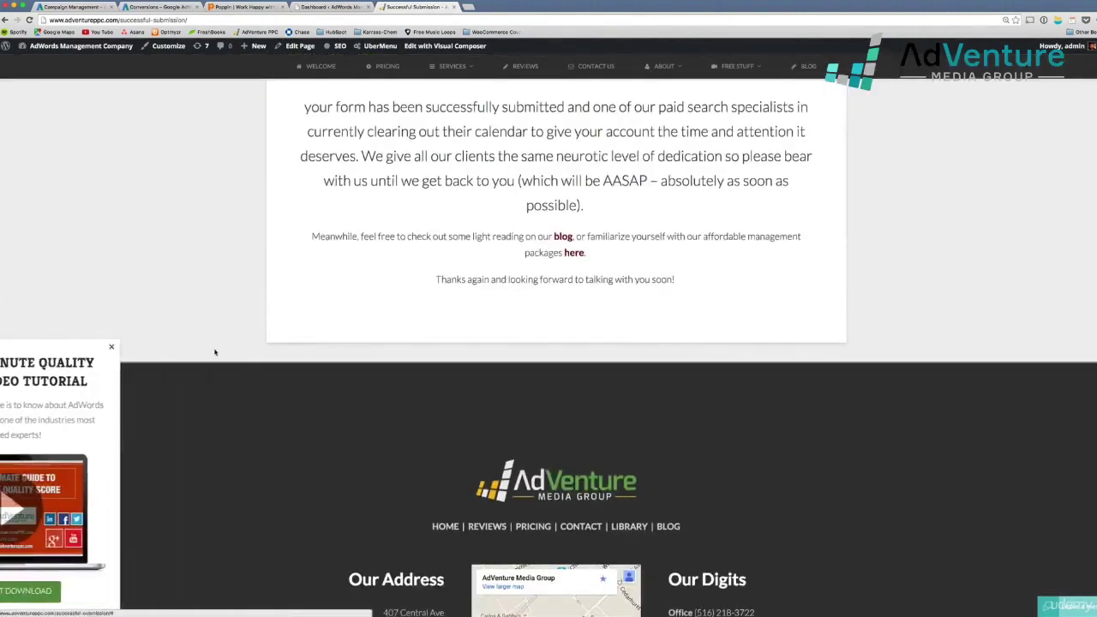
scroll(238, 366, up, 3)
scroll(235, 369, up, 2)
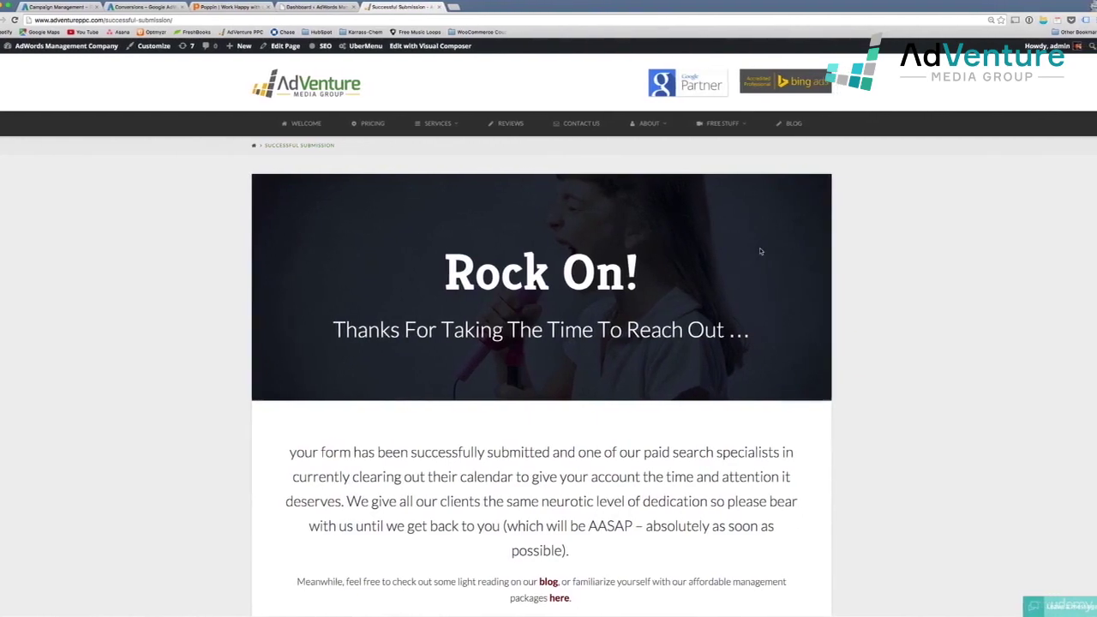
Enable Tag Assistant for the site and reload the thank-you page
click(1078, 21)
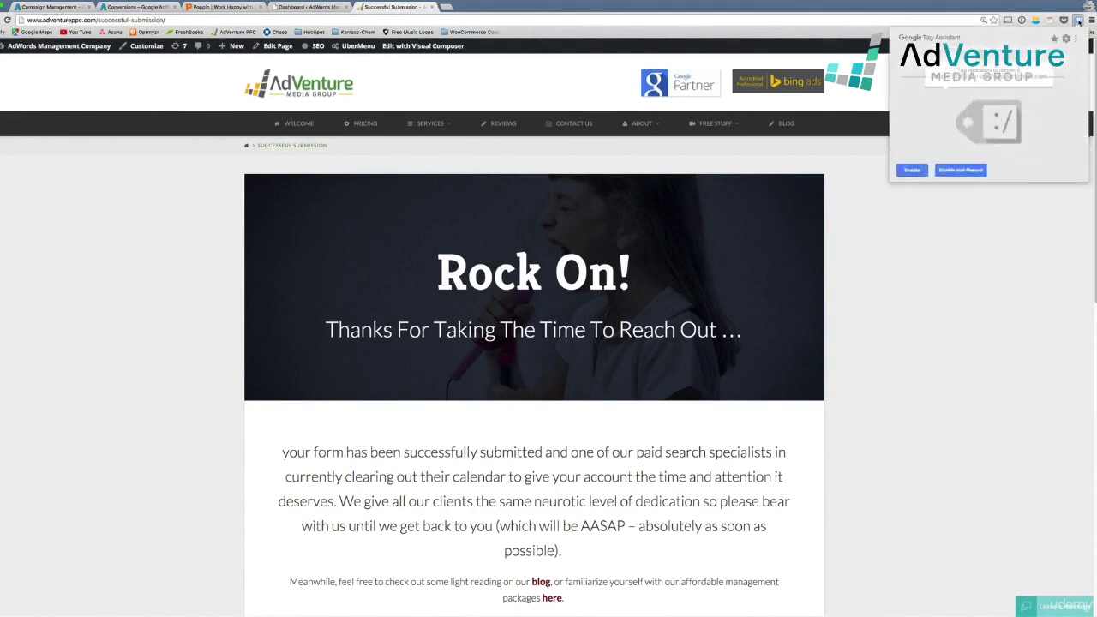
click(912, 170)
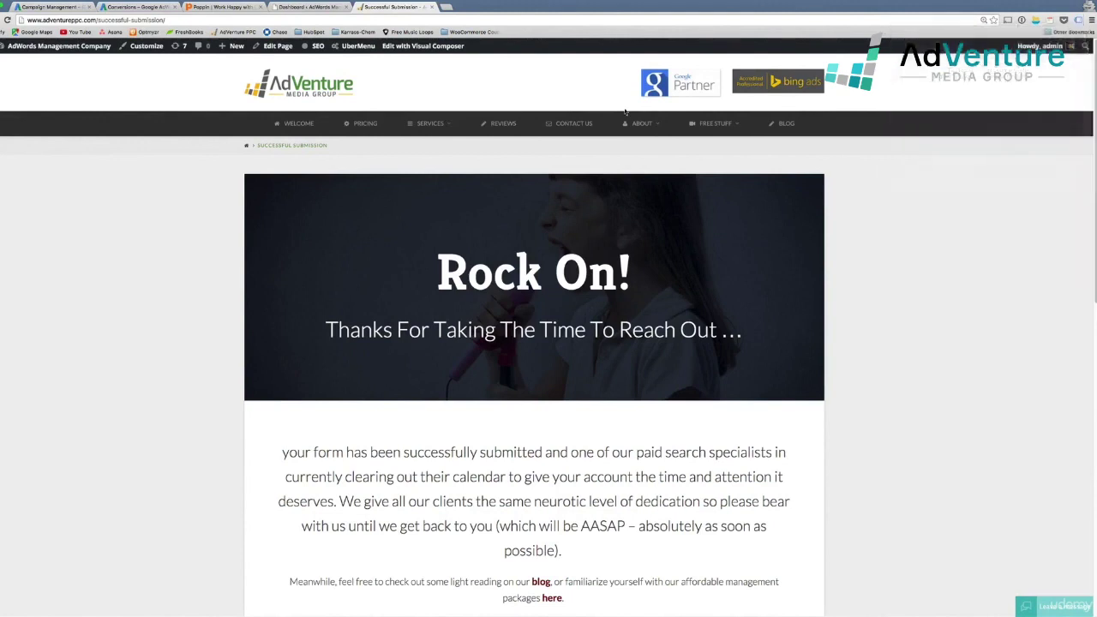
click(6, 20)
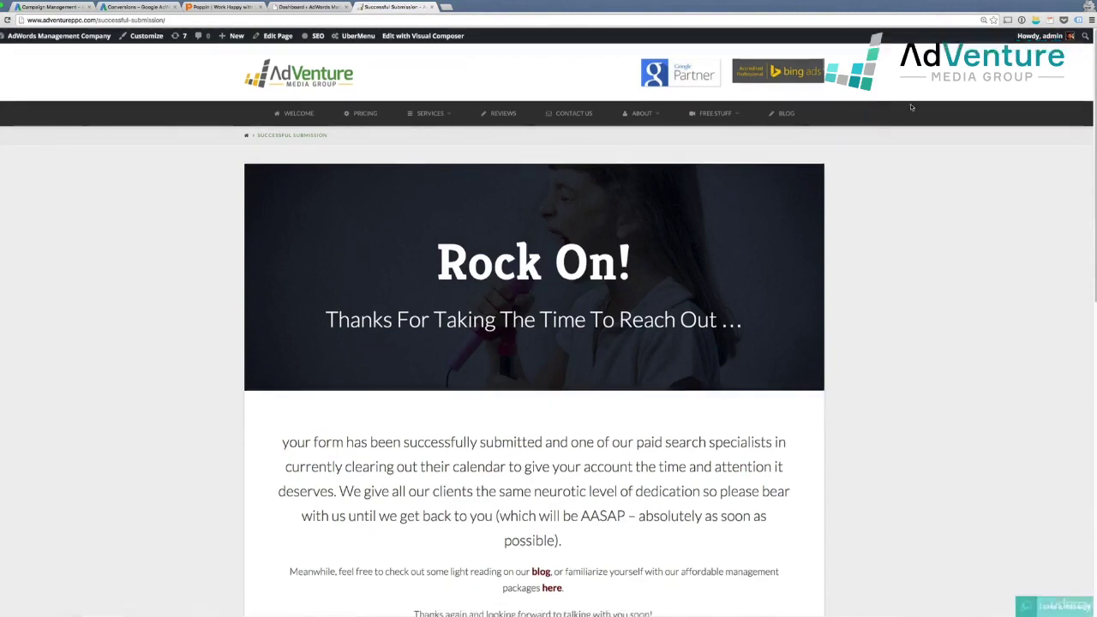
Review the found tags, checking the Google Analytics tag details, then close Tag Assistant
click(1078, 20)
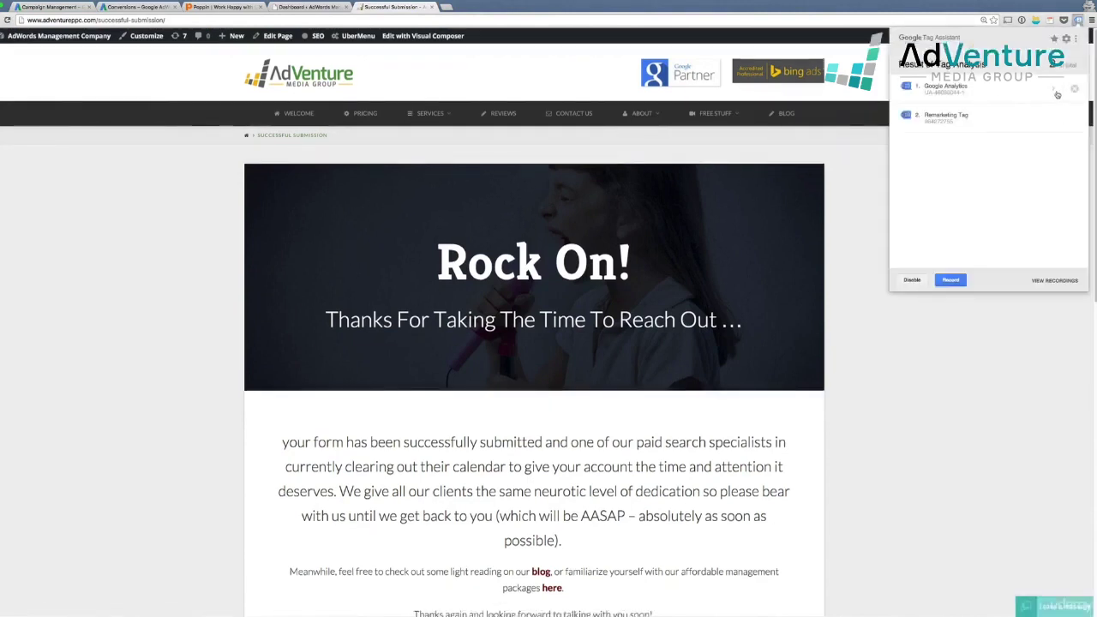
click(1055, 91)
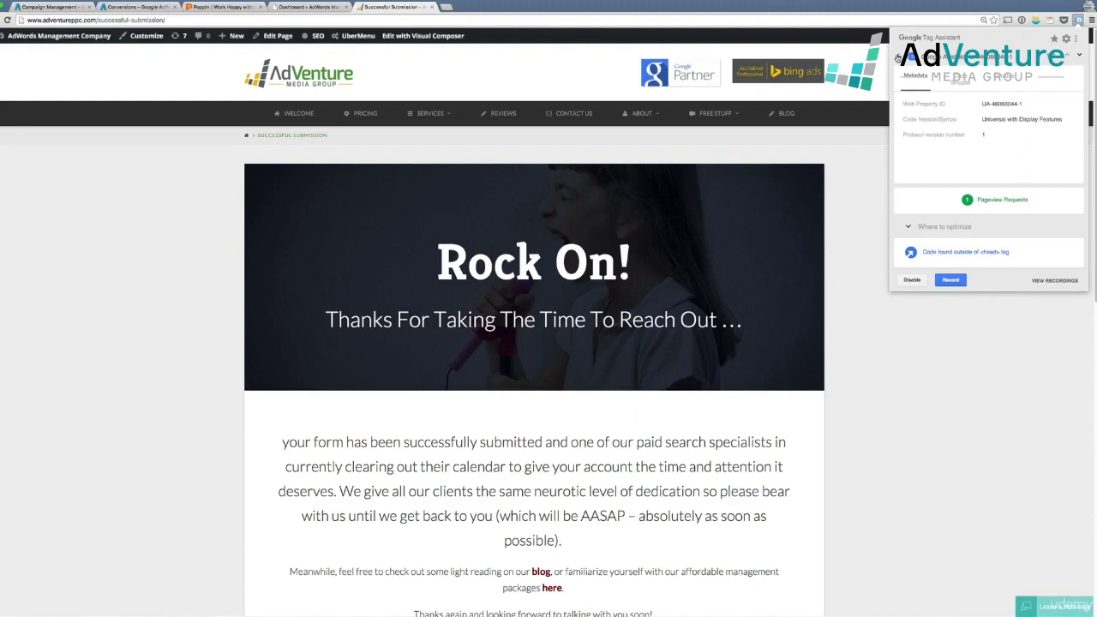
click(898, 57)
click(876, 190)
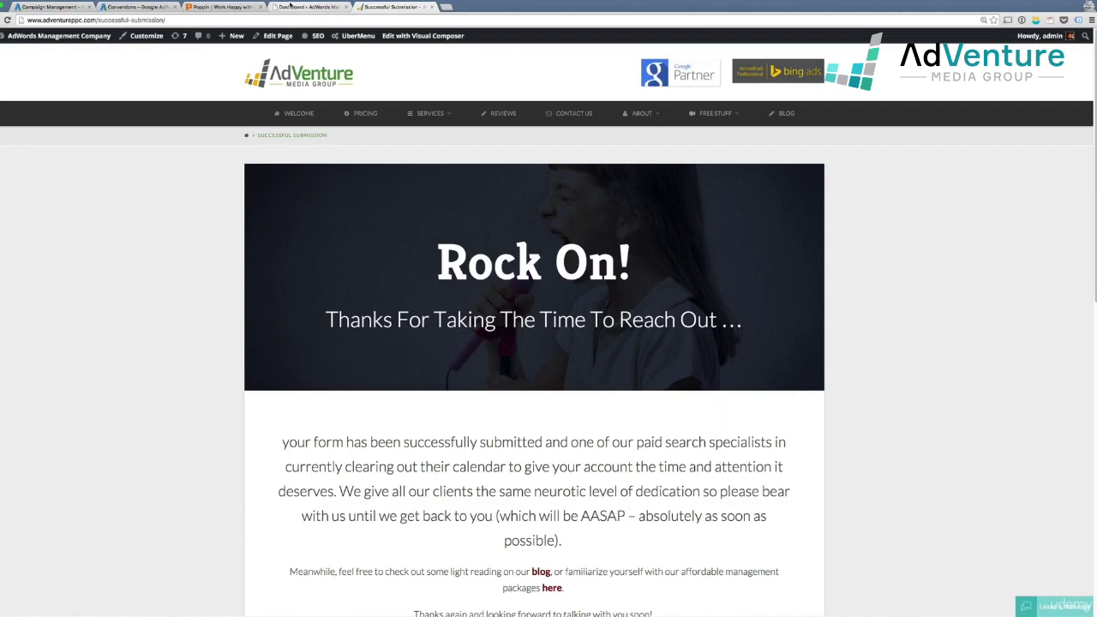
mouse_move(315, 36)
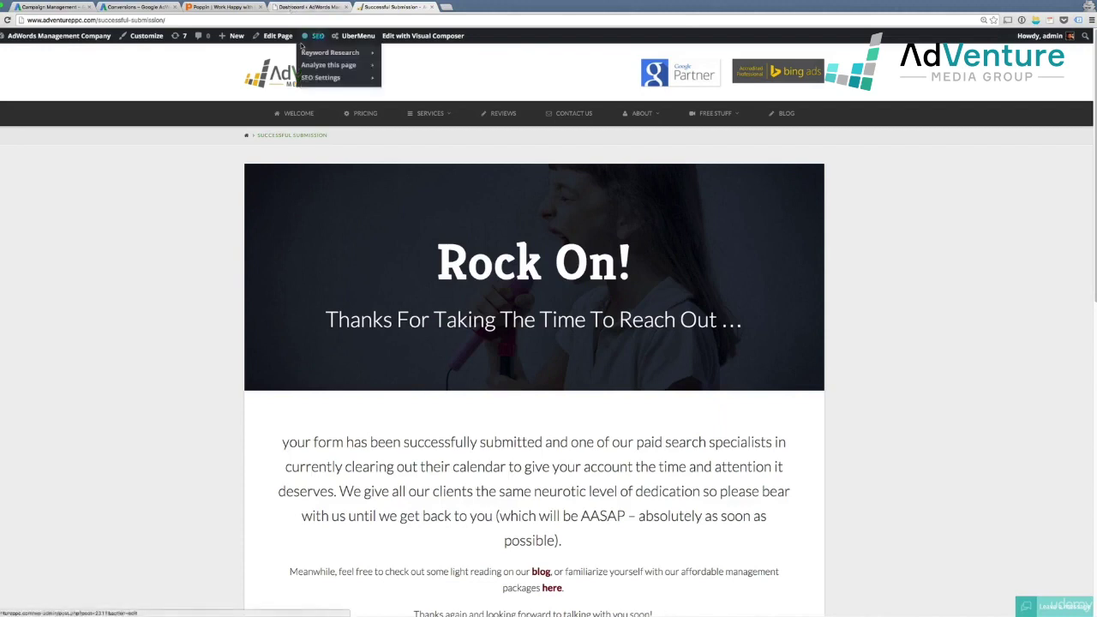
mouse_move(379, 79)
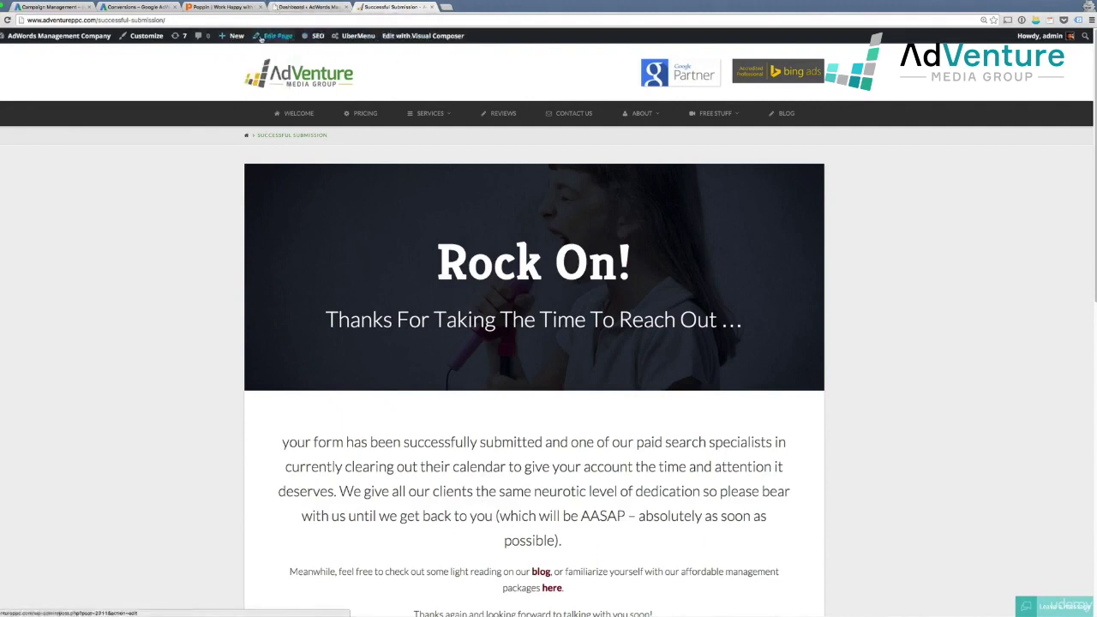
Open the page editor in a new tab and close the unused dashboard tab
right_click(261, 37)
click(298, 40)
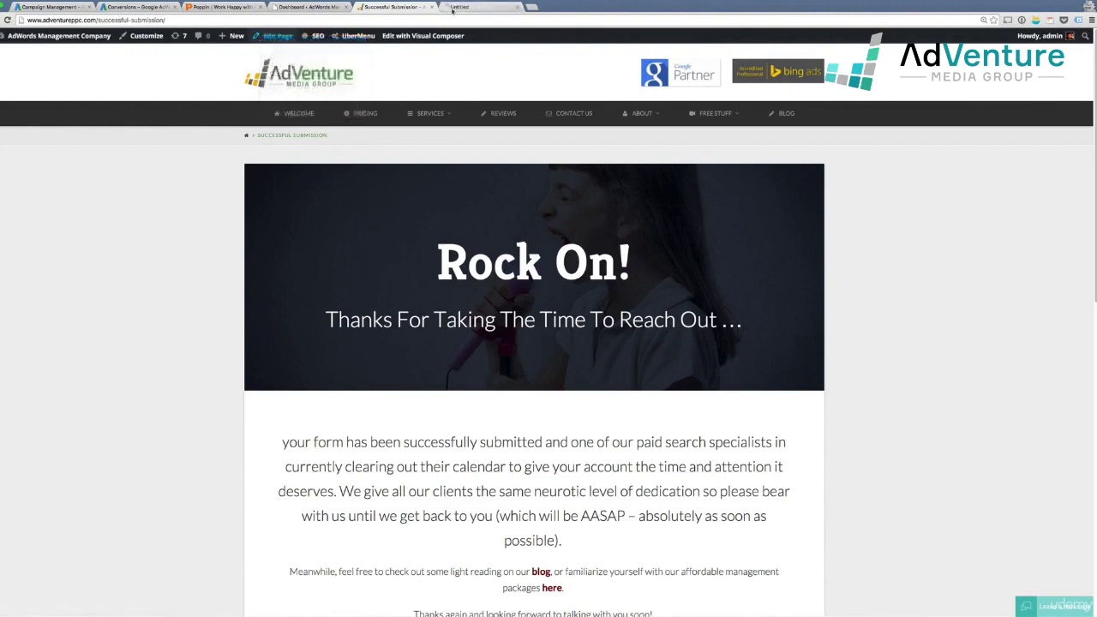
drag(459, 7, 405, 7)
click(346, 7)
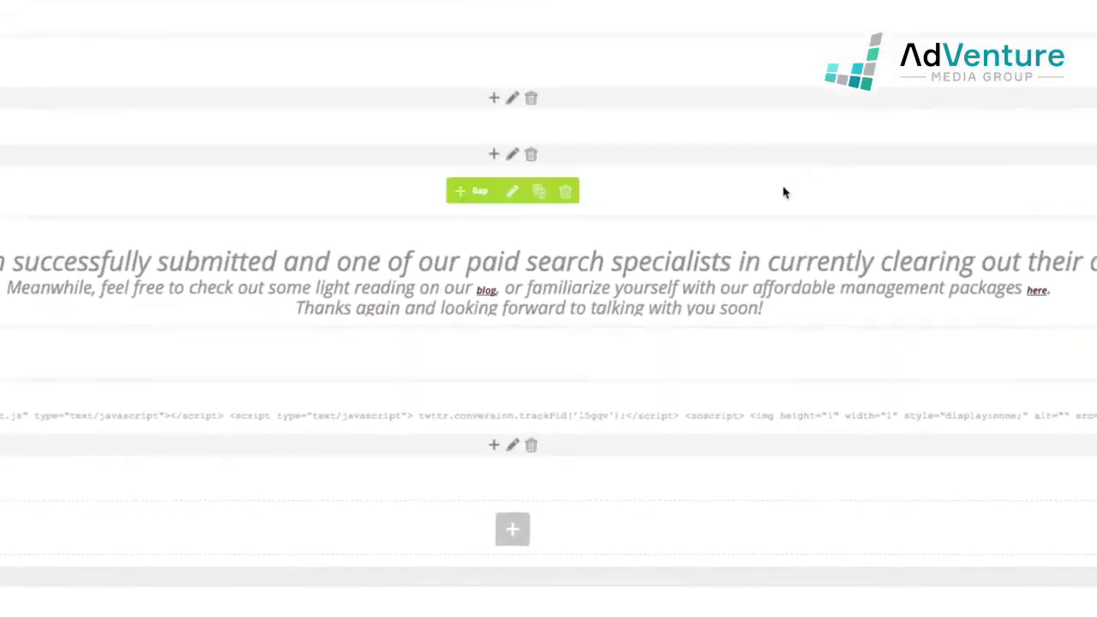
scroll(783, 191, down, 1)
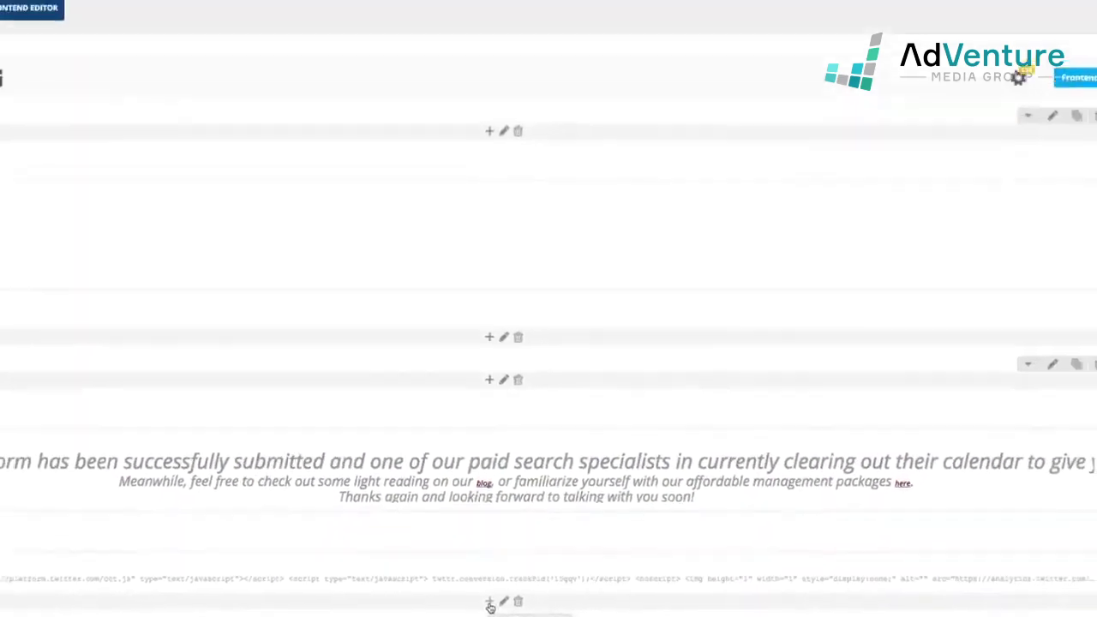
Add a Raw HTML element with the pasted conversion code, save it, and update the page
click(495, 438)
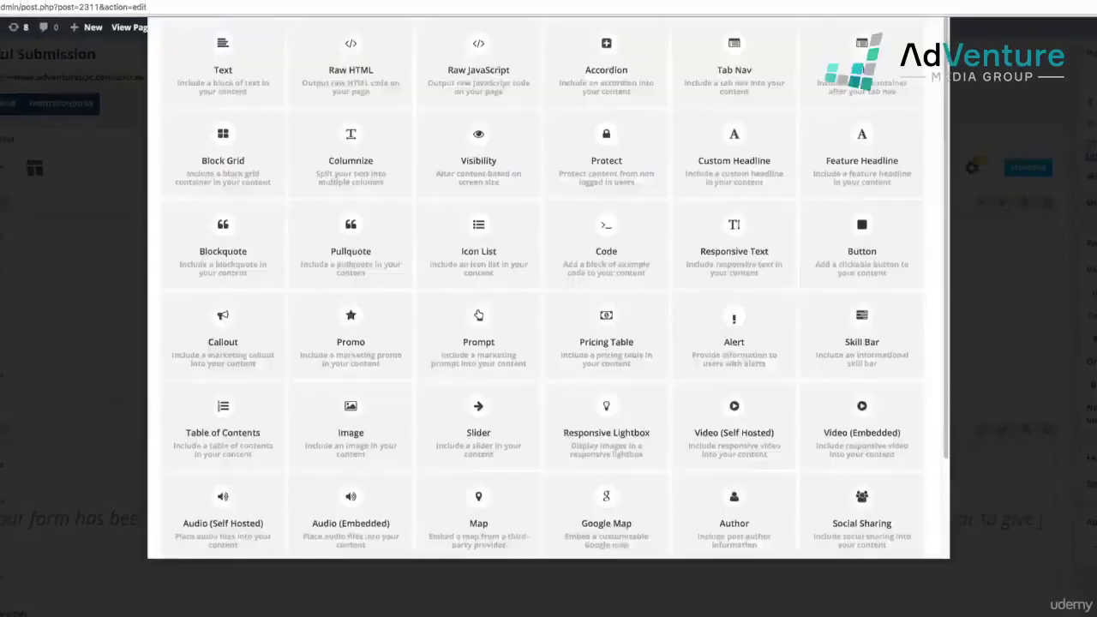
text(raw)
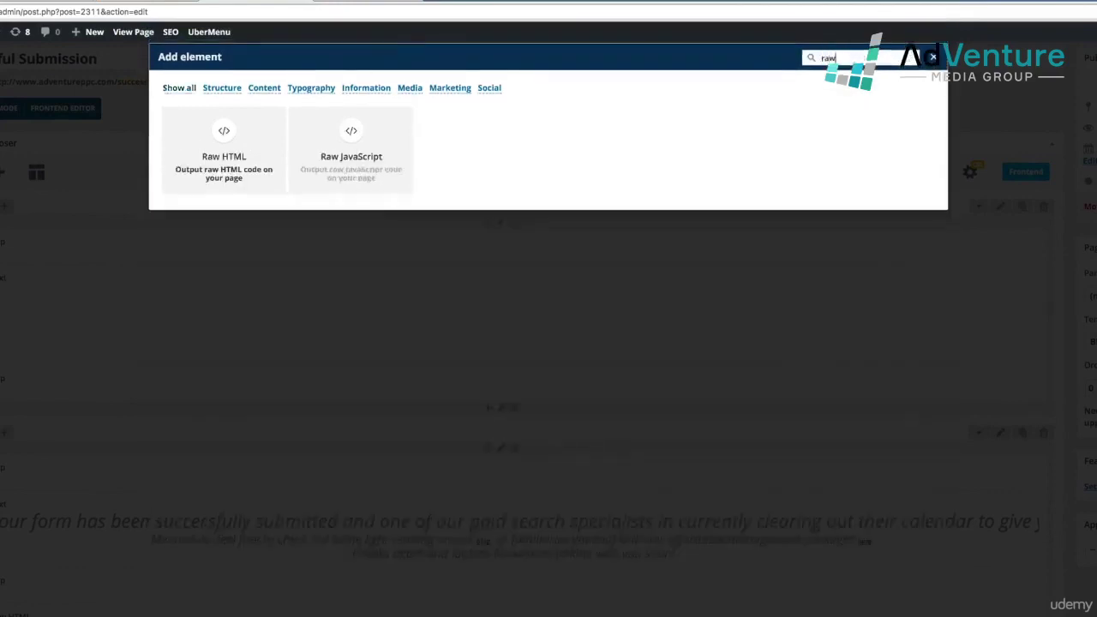
click(238, 176)
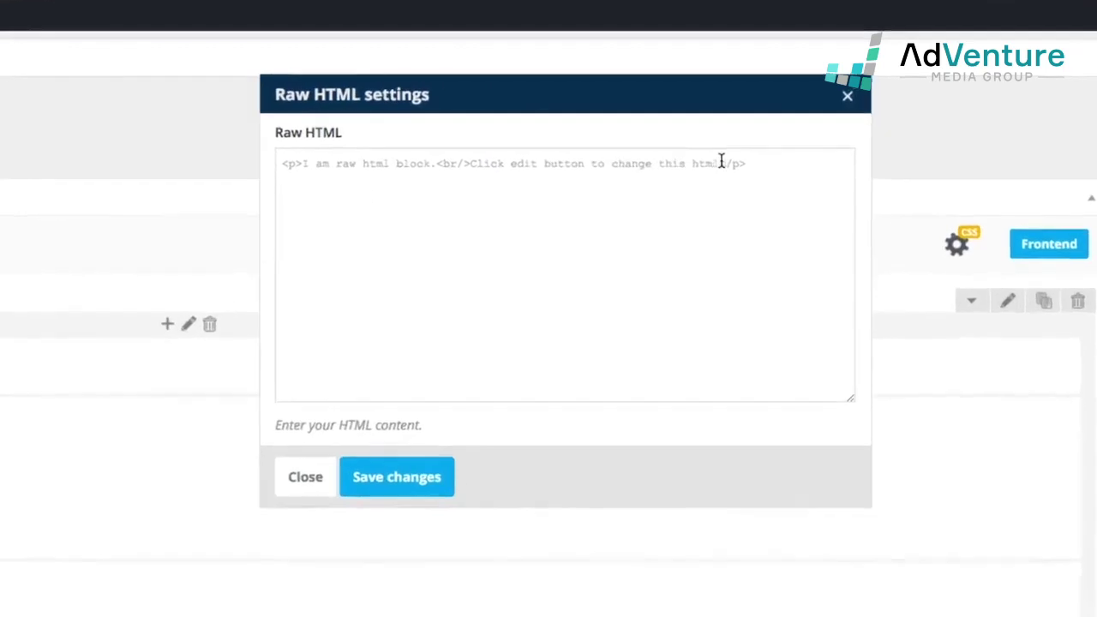
triple_click(721, 162)
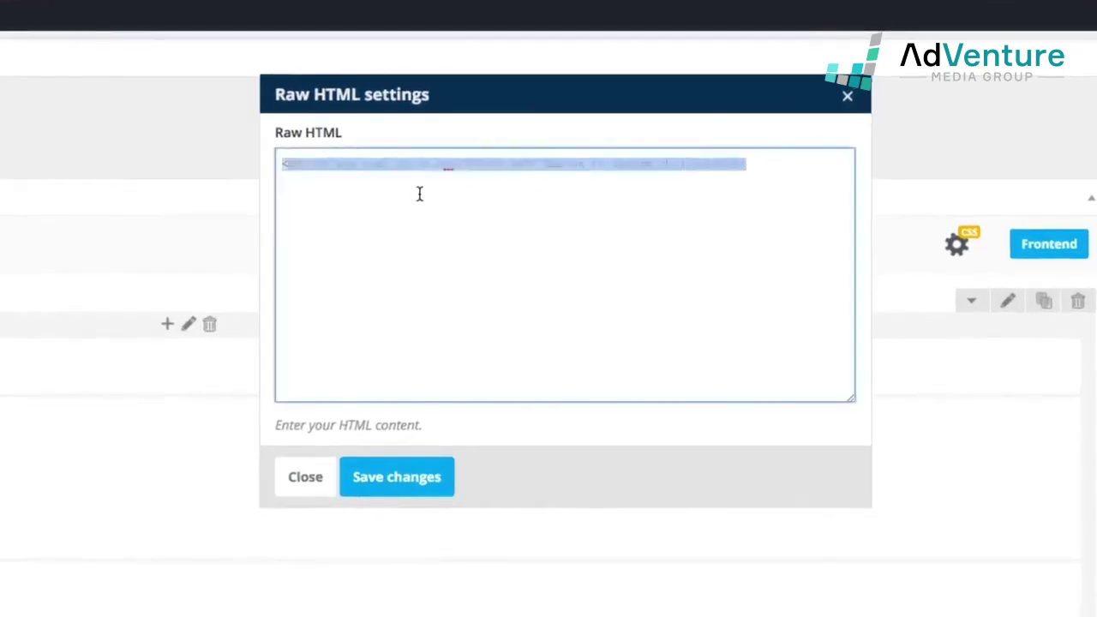
key(ctrl+v)
scroll(445, 252, up, 5)
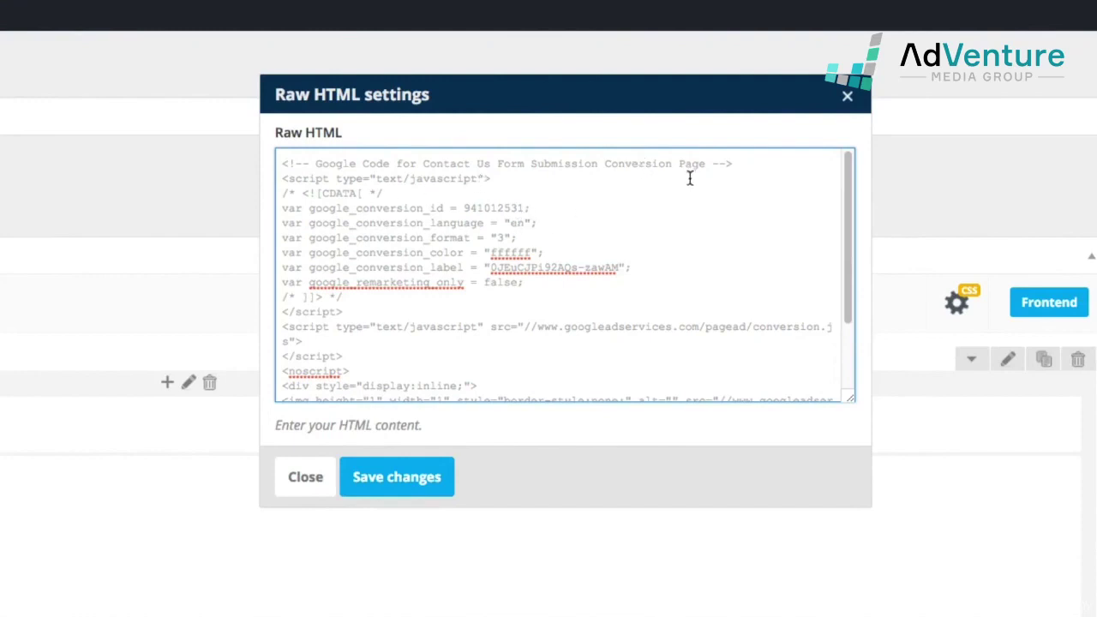
click(394, 477)
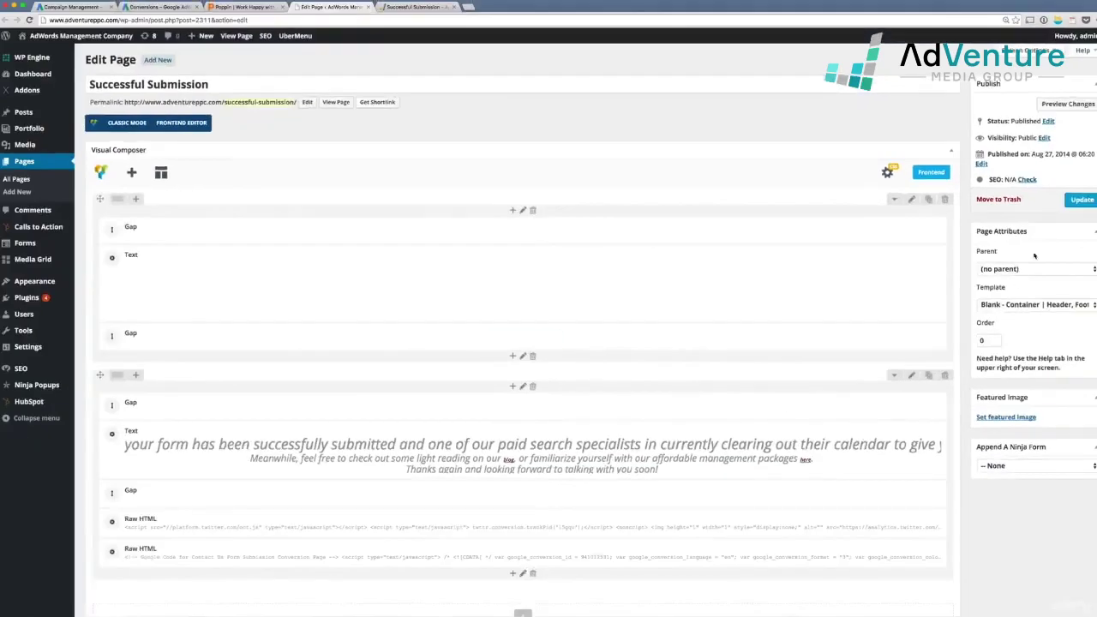
click(1082, 199)
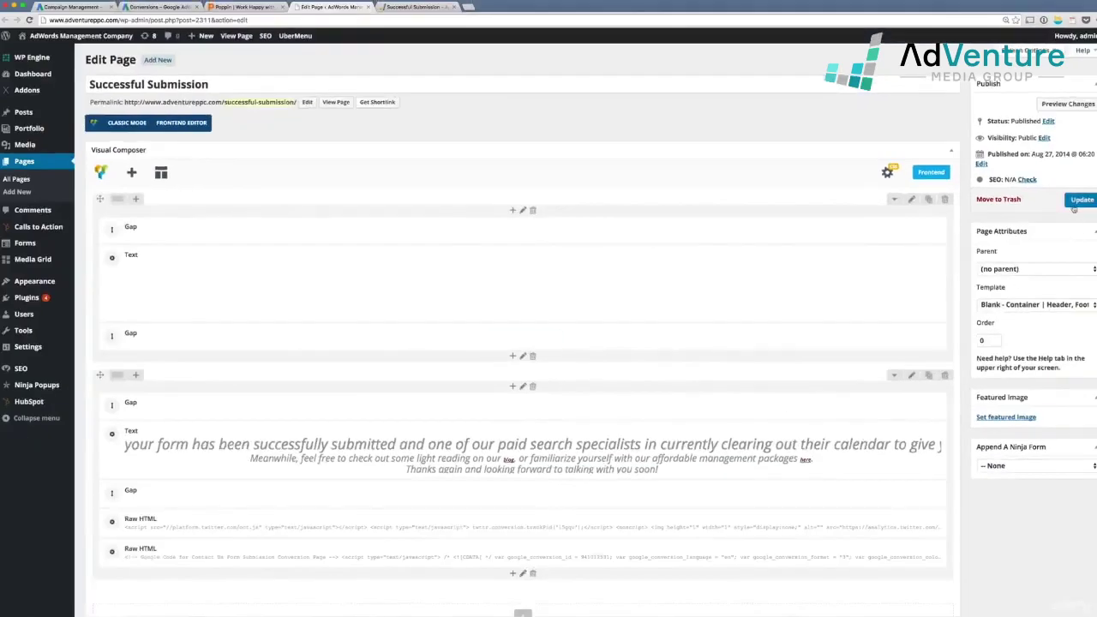
click(413, 6)
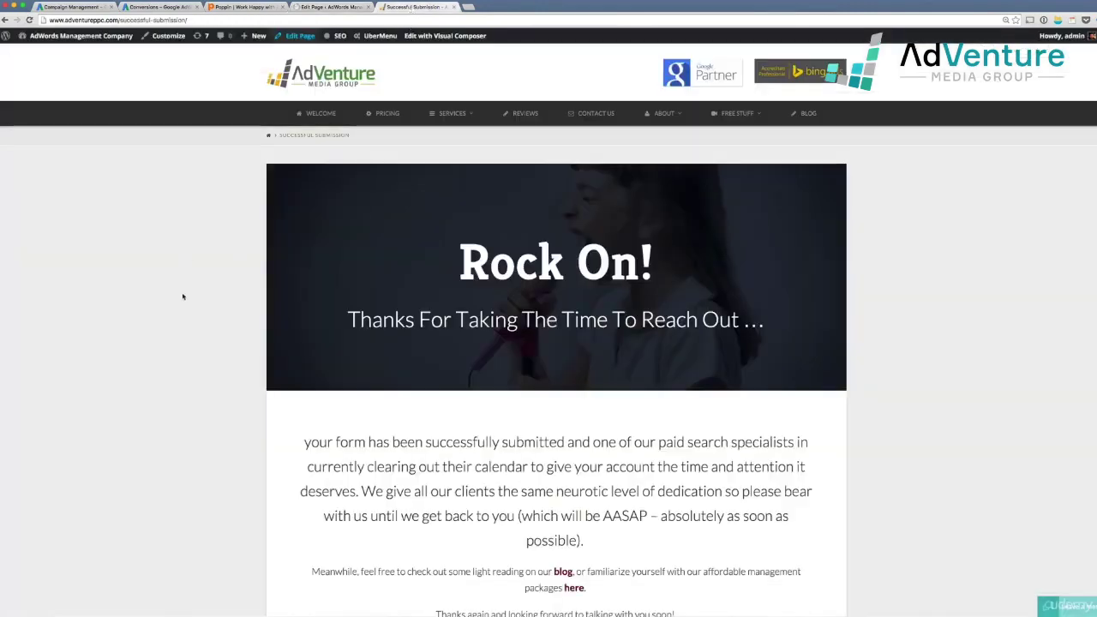
Reload the thank-you page and confirm Tag Assistant lists AdWords Conversion Tracking with its Conversion ID
key(super+r)
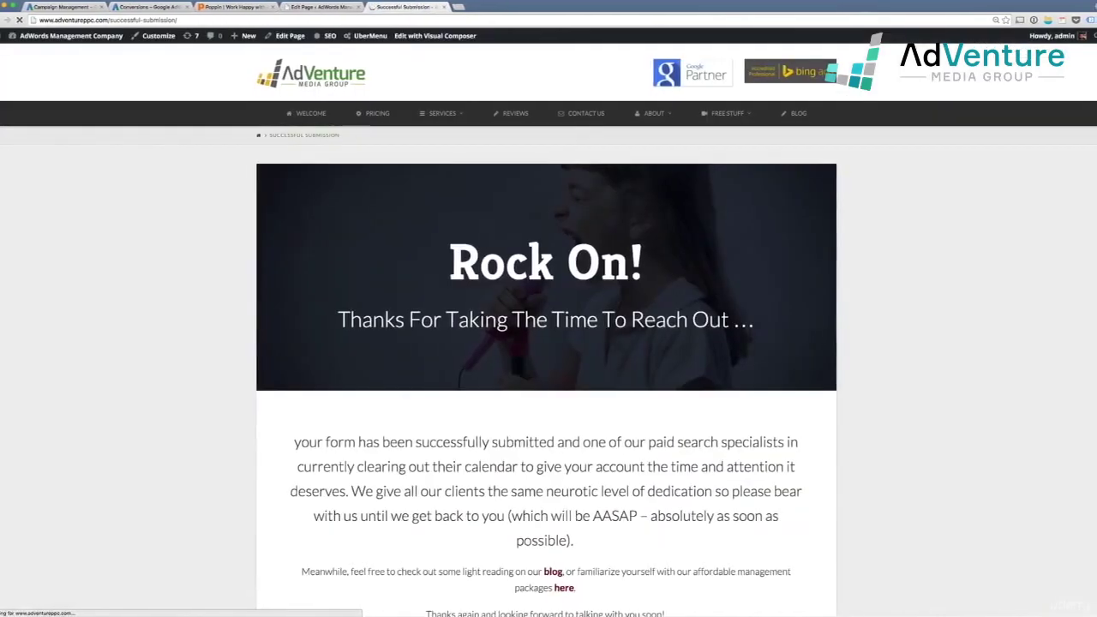
click(1089, 19)
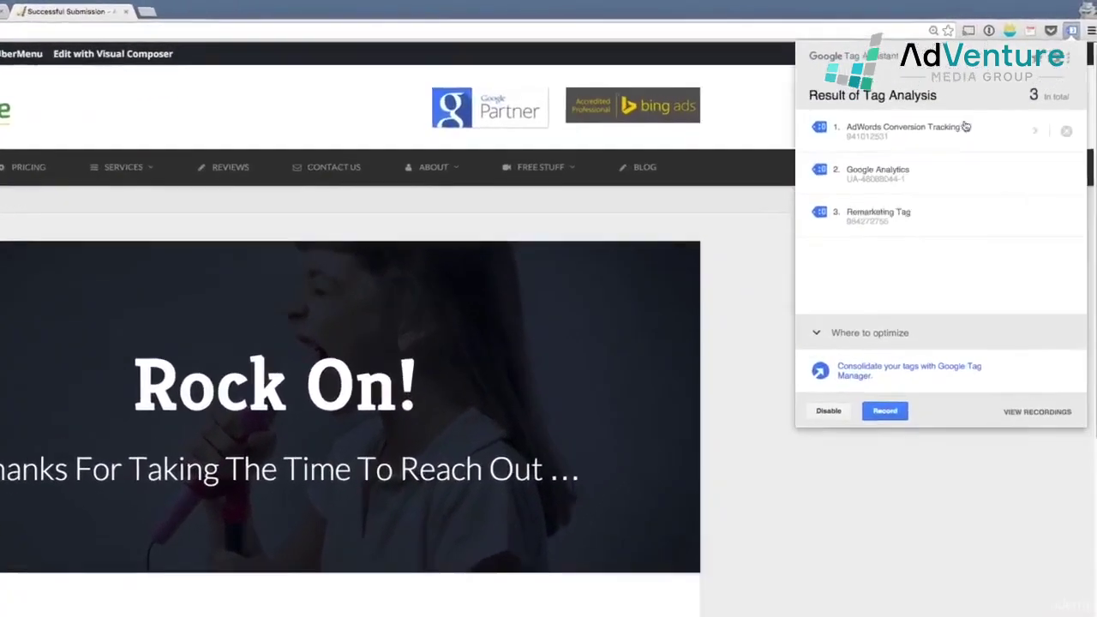
click(957, 133)
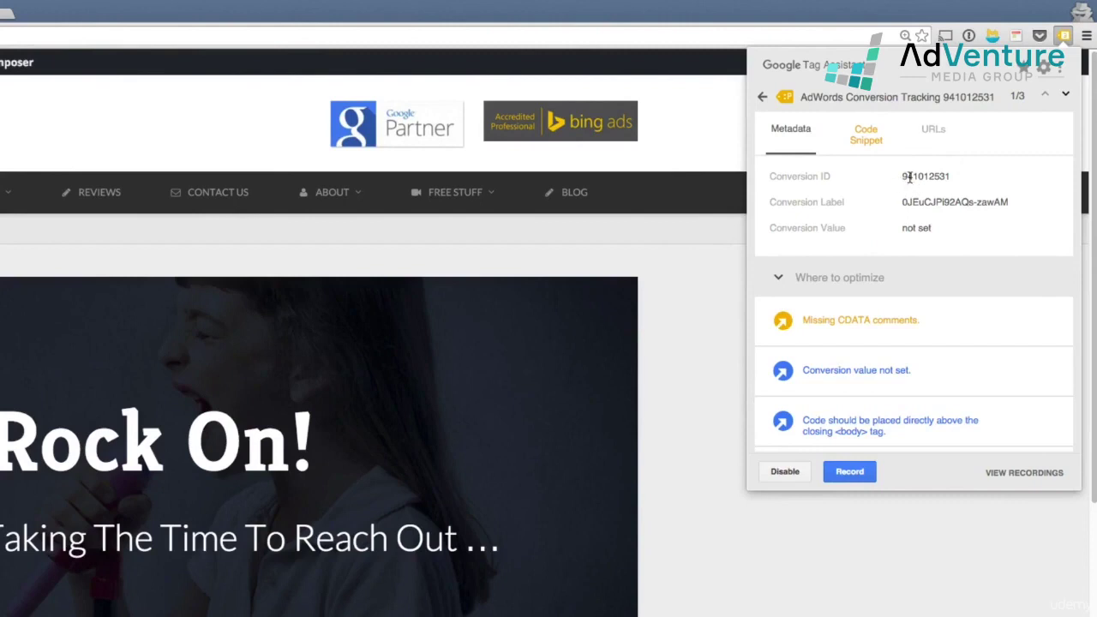
click(910, 176)
click(763, 98)
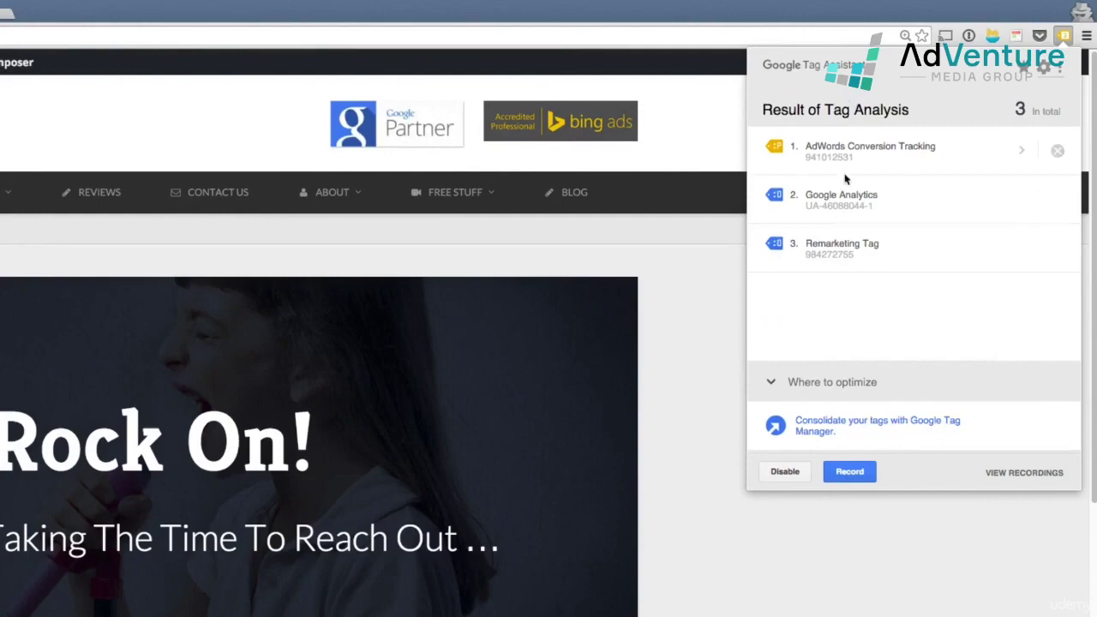
click(754, 610)
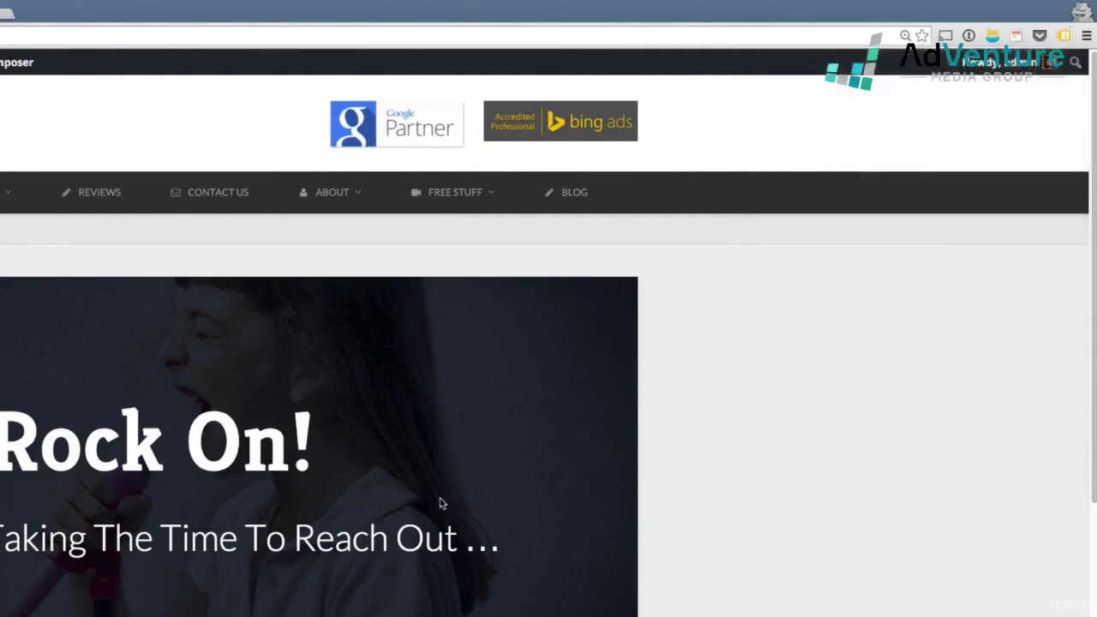
scroll(417, 497, down, 3)
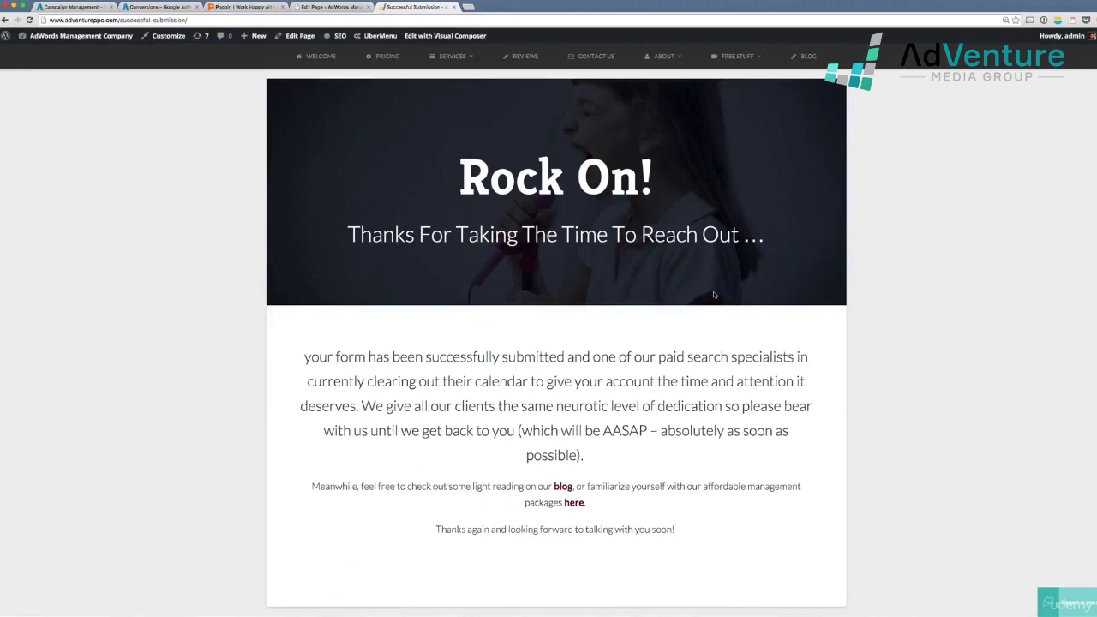
scroll(715, 295, up, 1)
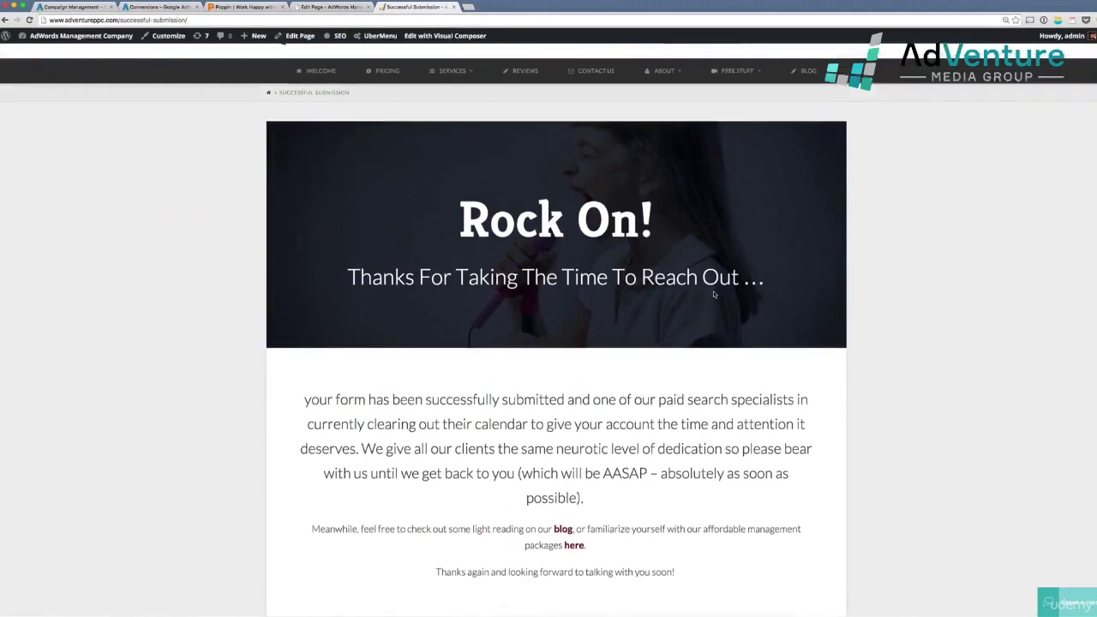
Delete the duplicate Raw HTML block in the editor and update the page
click(336, 6)
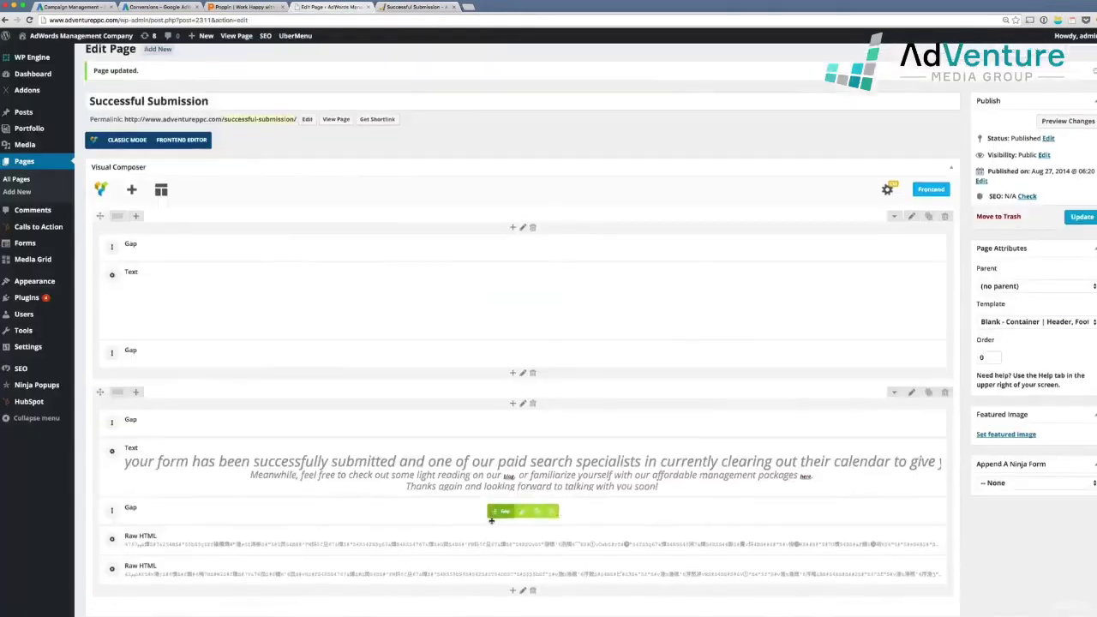
click(560, 571)
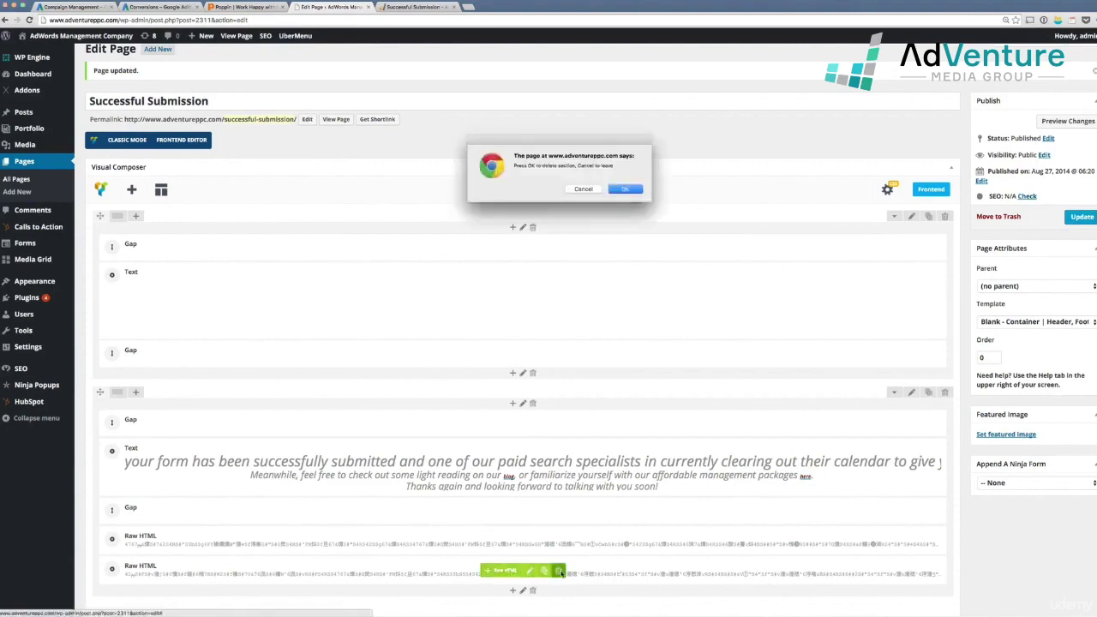
key(Return)
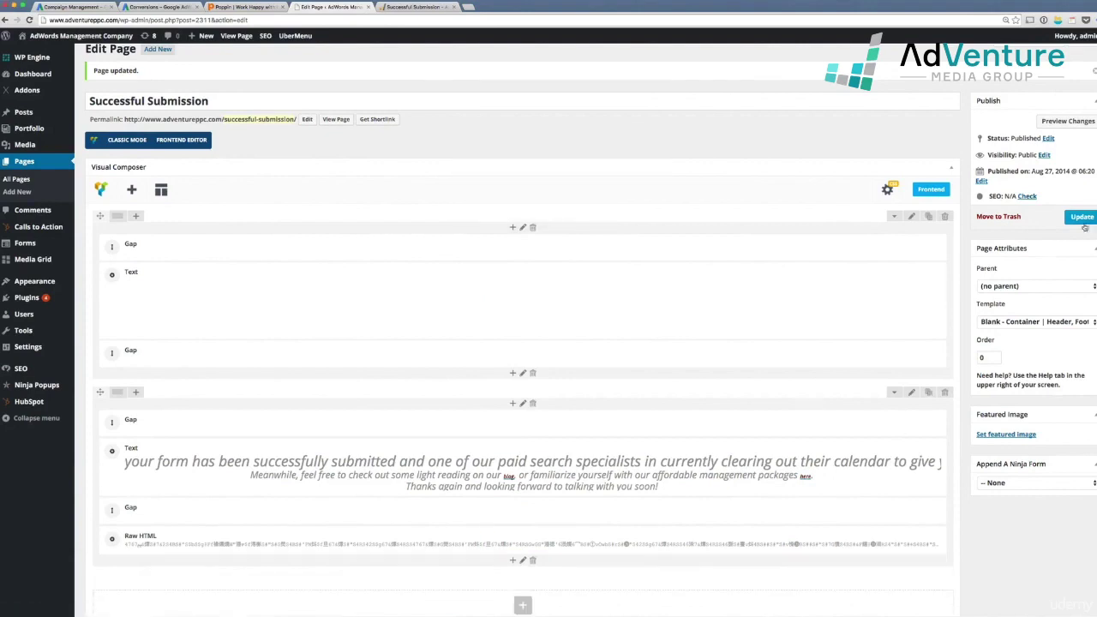
click(1082, 216)
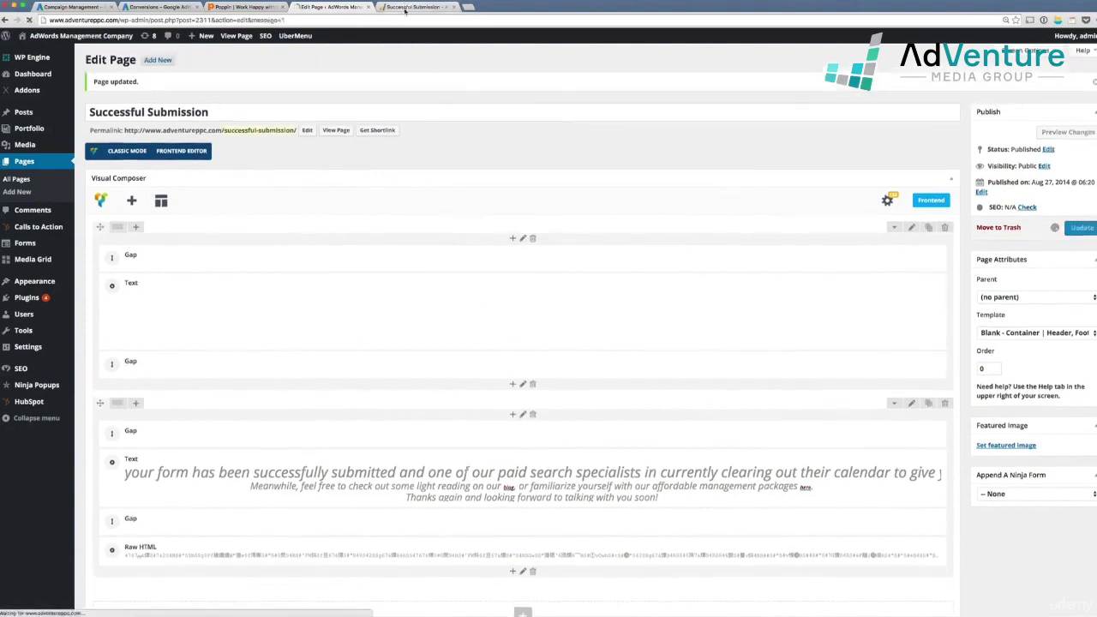
Reload the live thank-you page, check Tag Assistant, and dismiss the quality score video offer
click(407, 10)
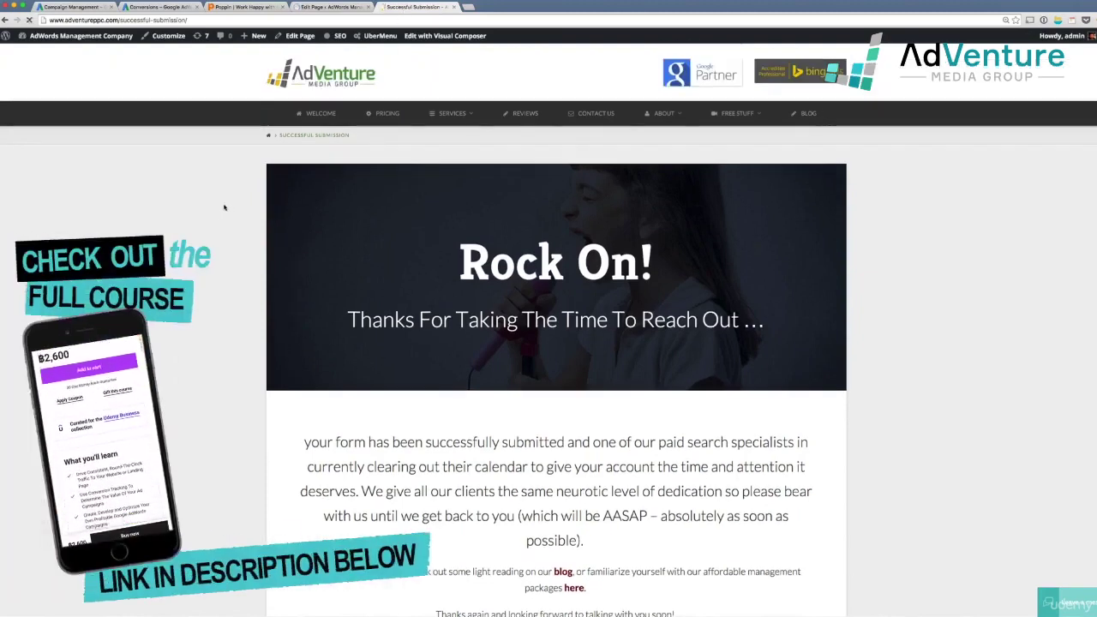
key(super+r)
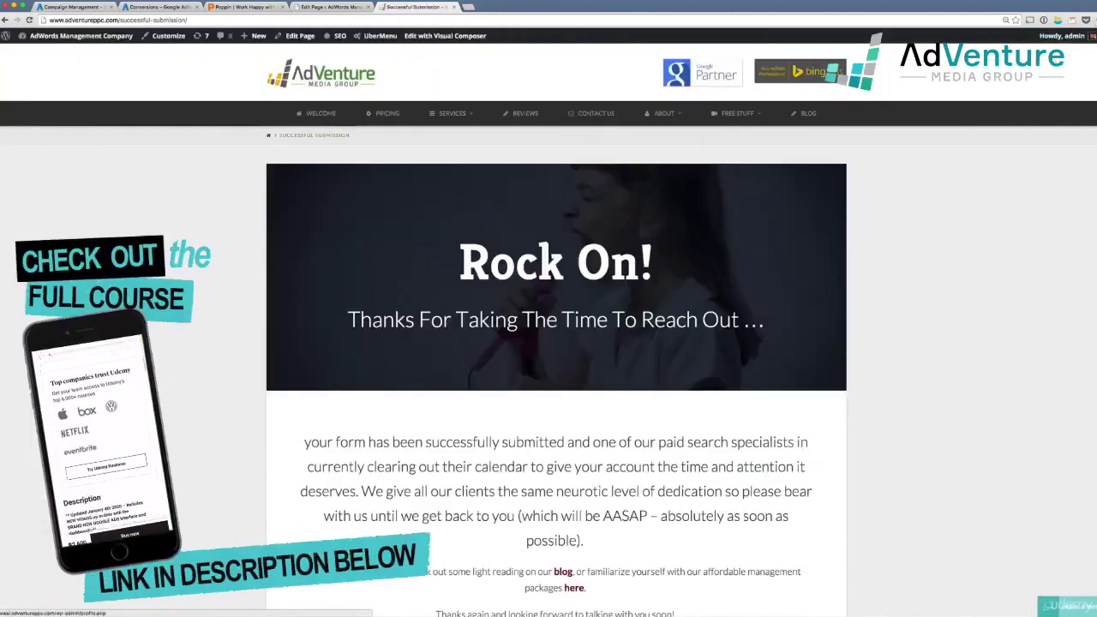
click(1094, 20)
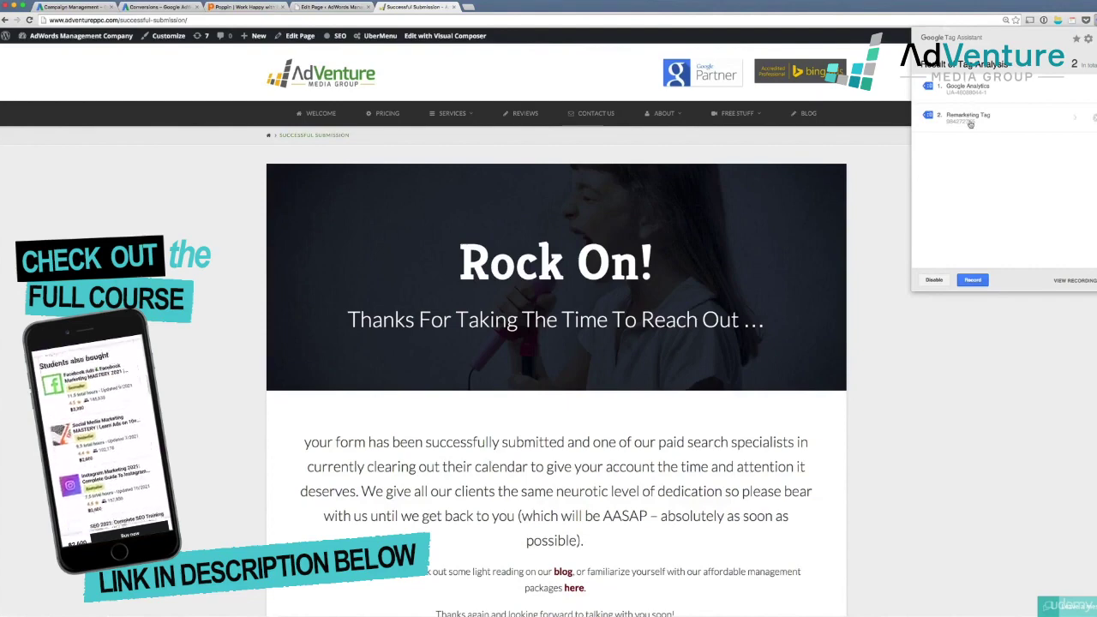
click(899, 227)
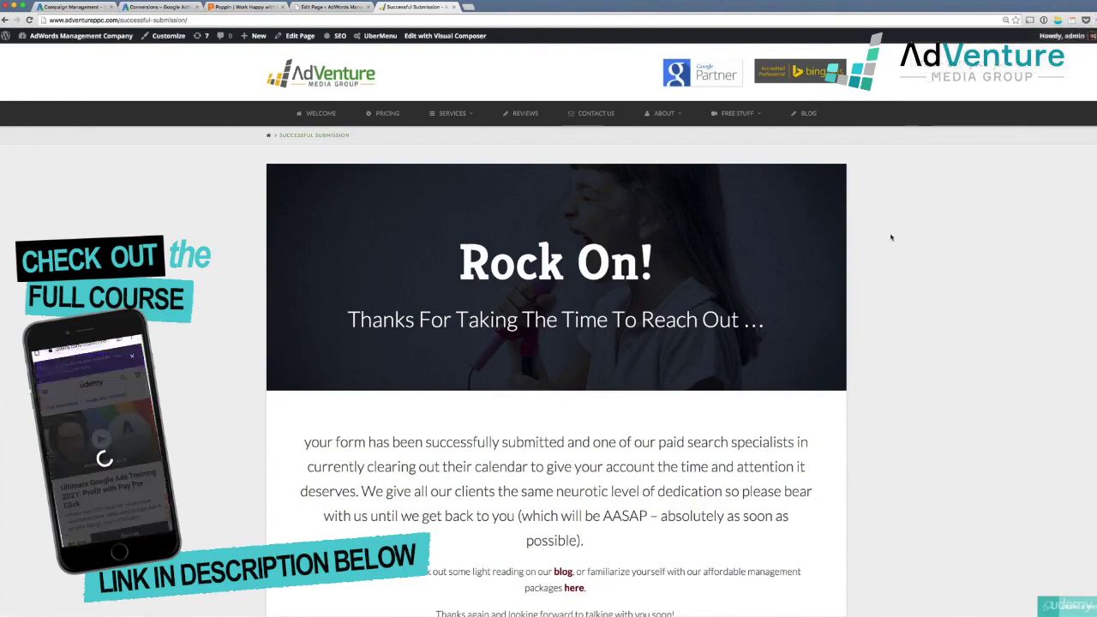
scroll(821, 256, down, 5)
scroll(514, 326, up, 5)
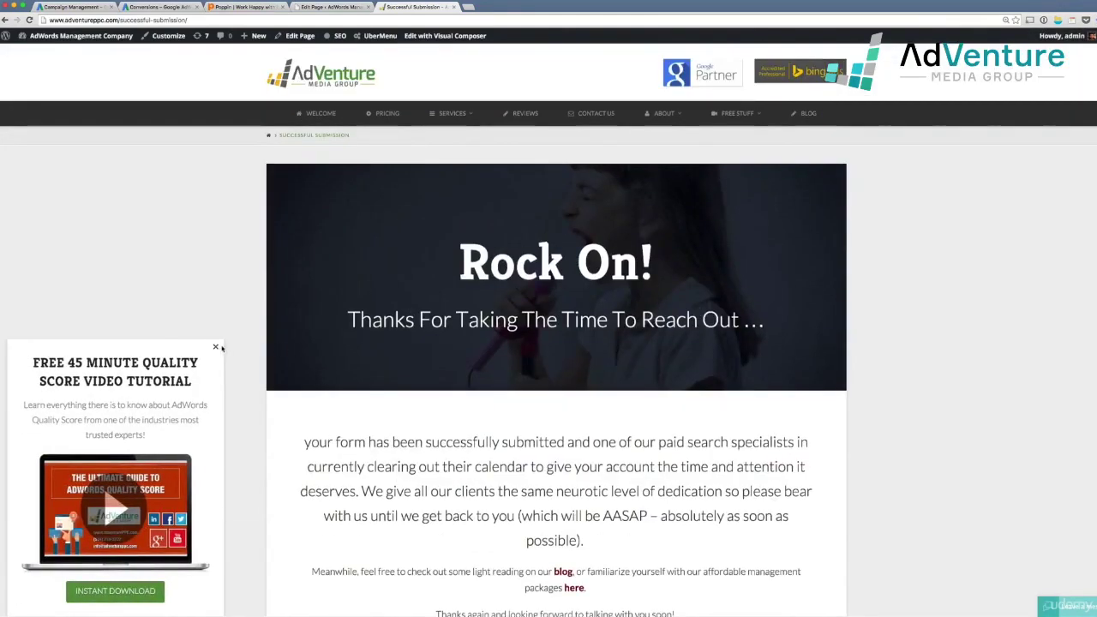
click(217, 348)
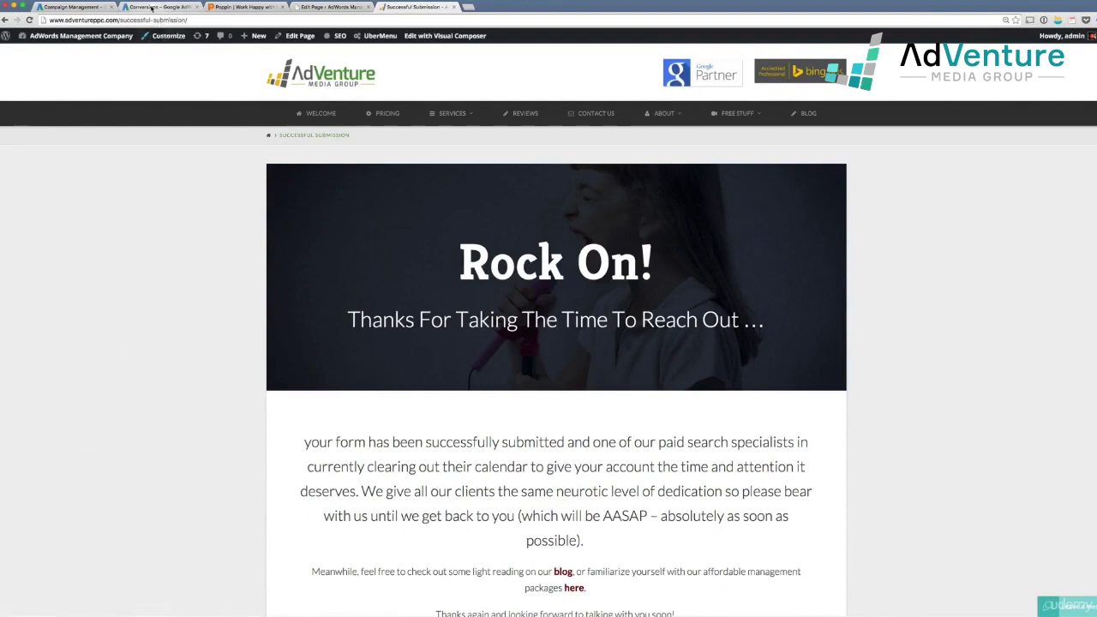
Preview the new conversion source chooser, then switch to the other account's campaigns
click(152, 7)
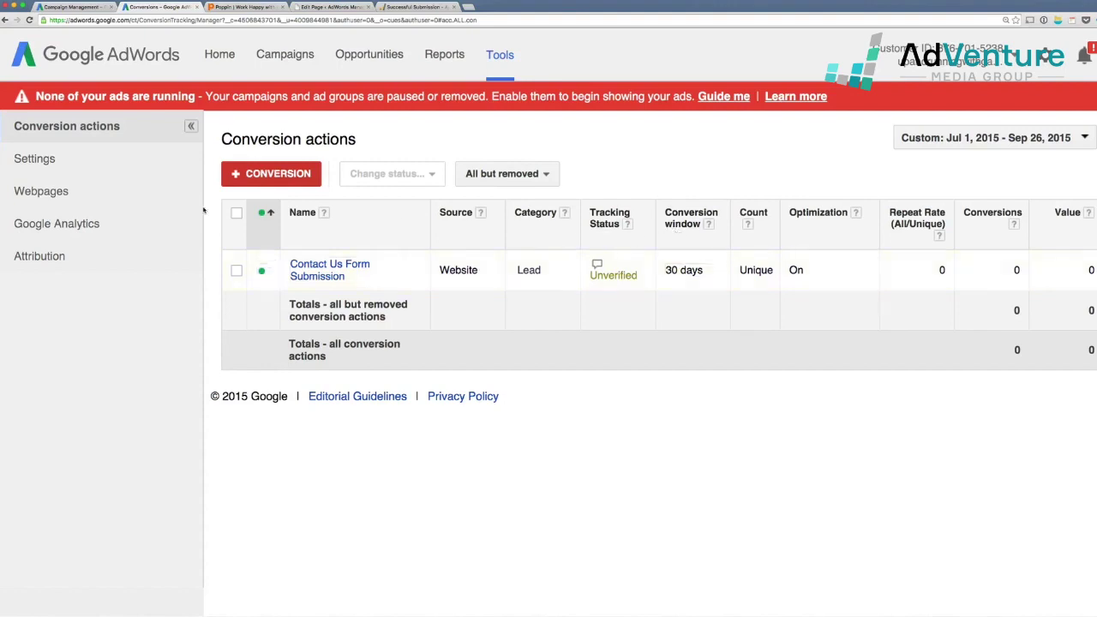
click(286, 176)
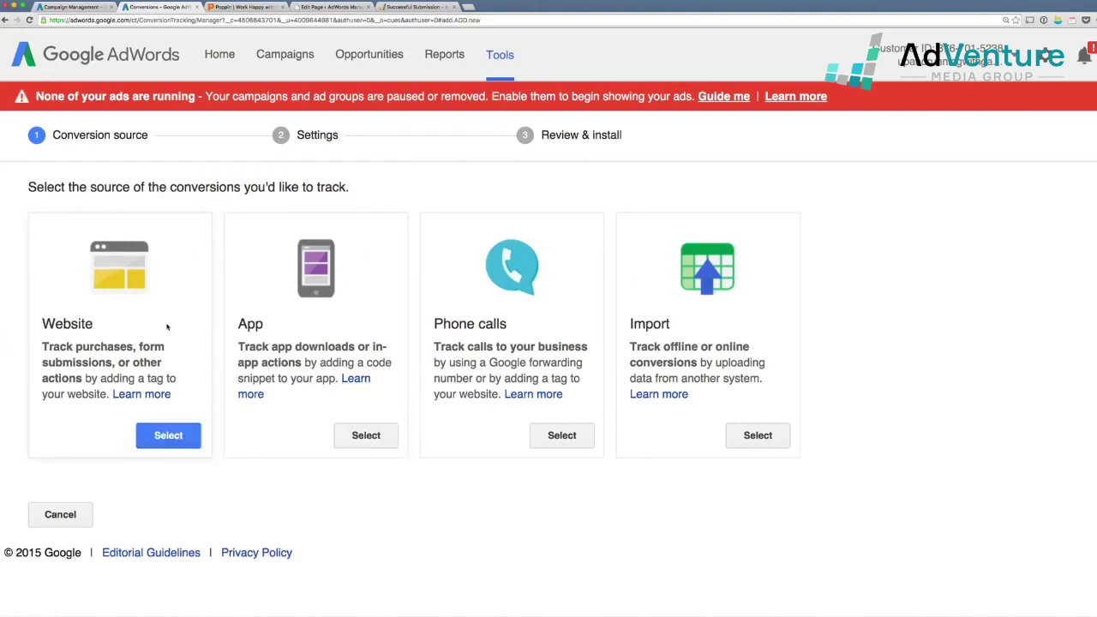
click(70, 11)
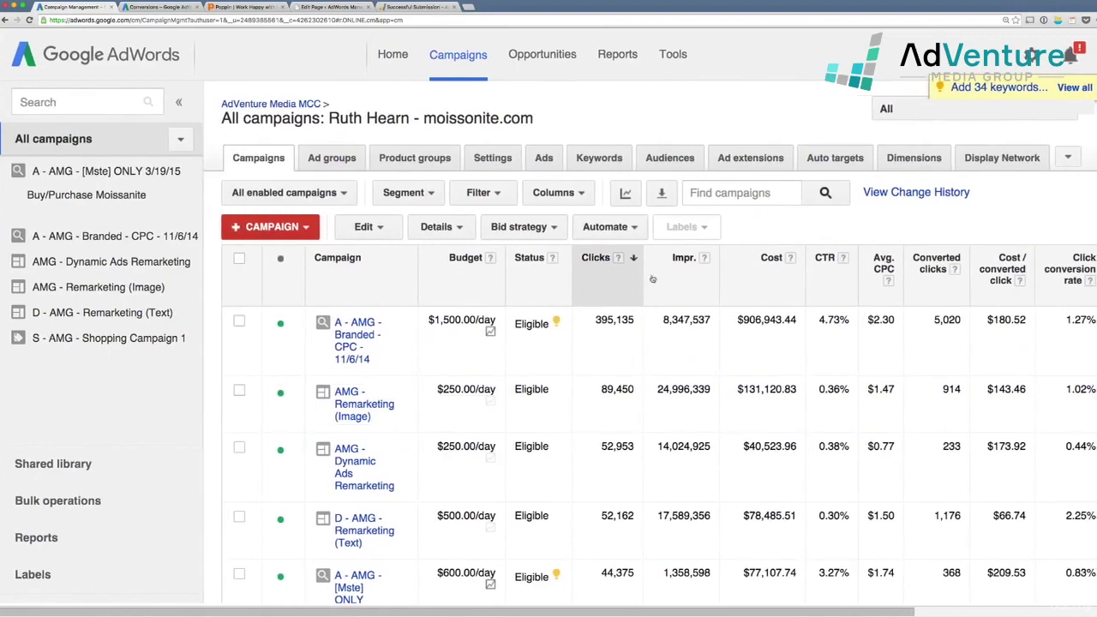
Open the account's conversion actions and highlight the repeat rate and conversion counts
click(672, 55)
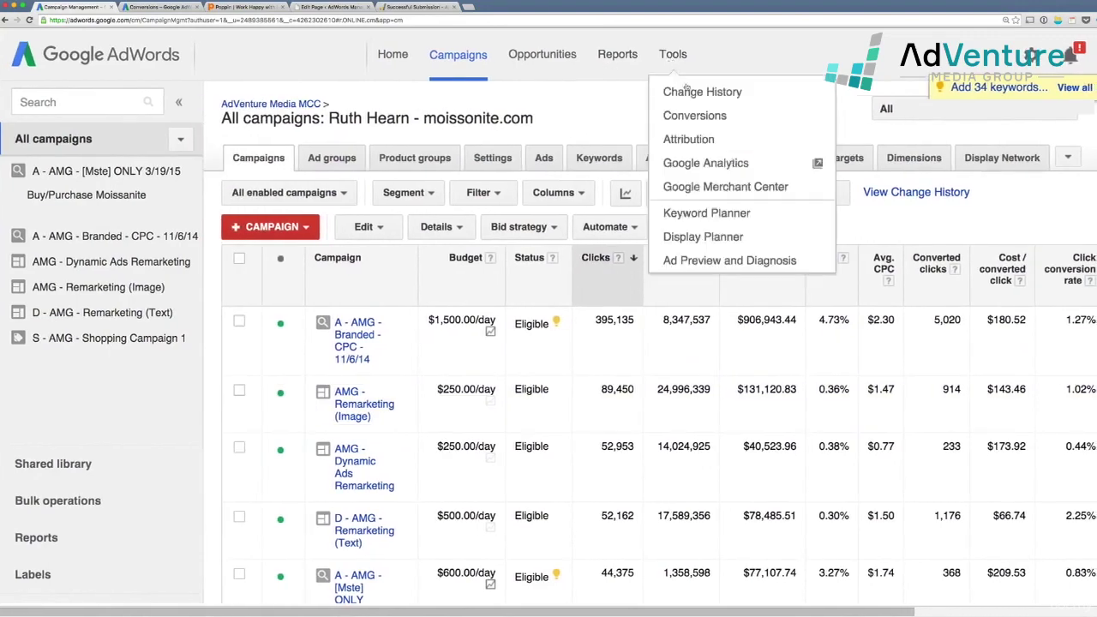
click(690, 115)
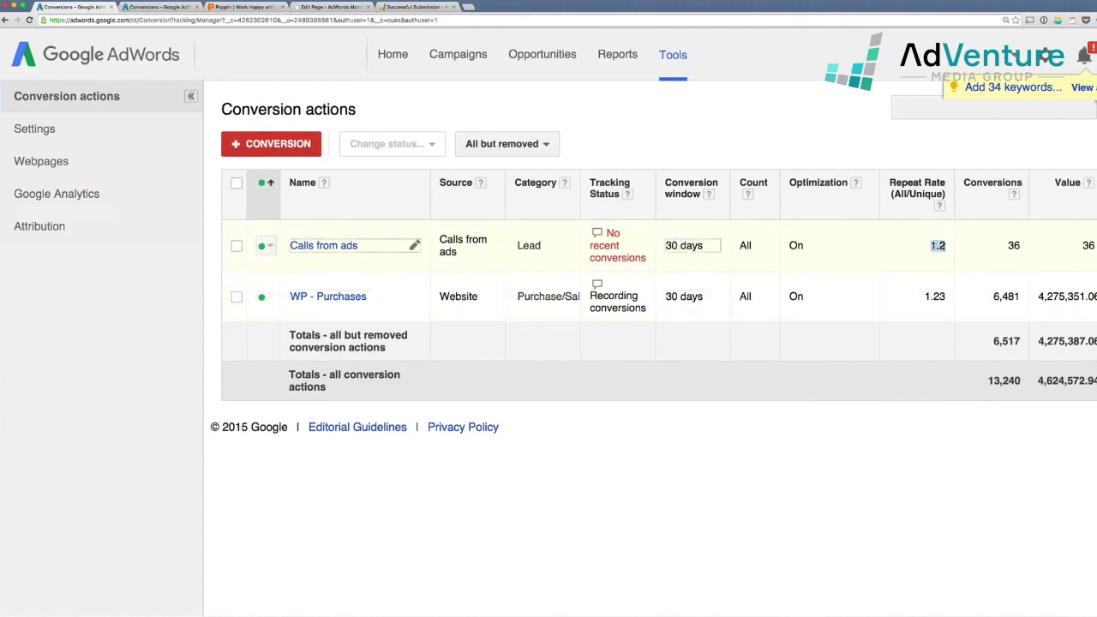
drag(923, 296, 945, 297)
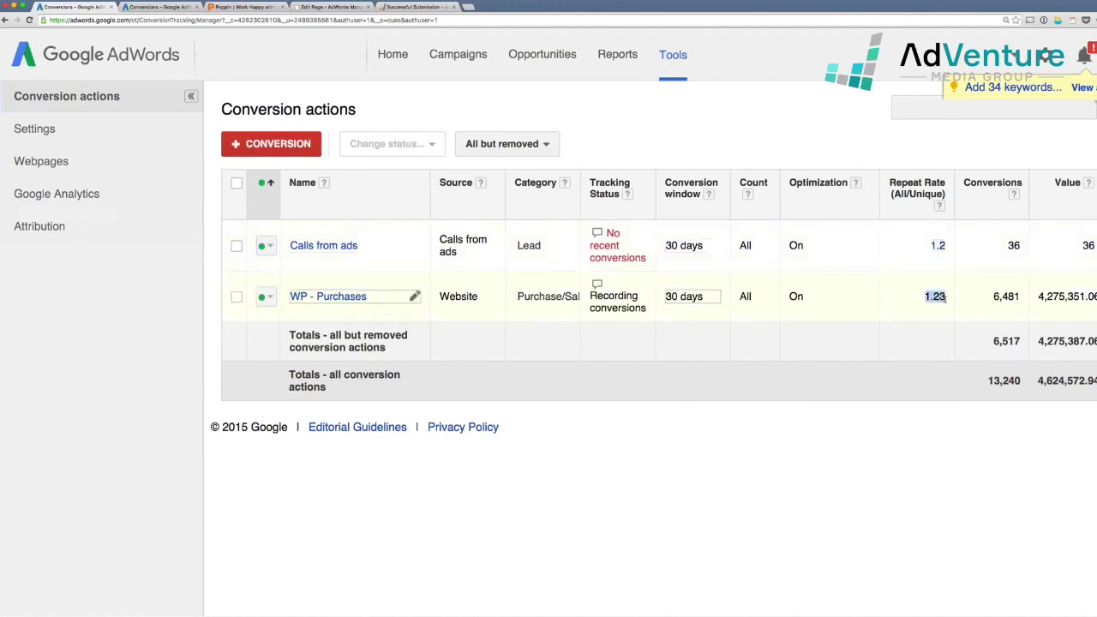
double_click(1014, 245)
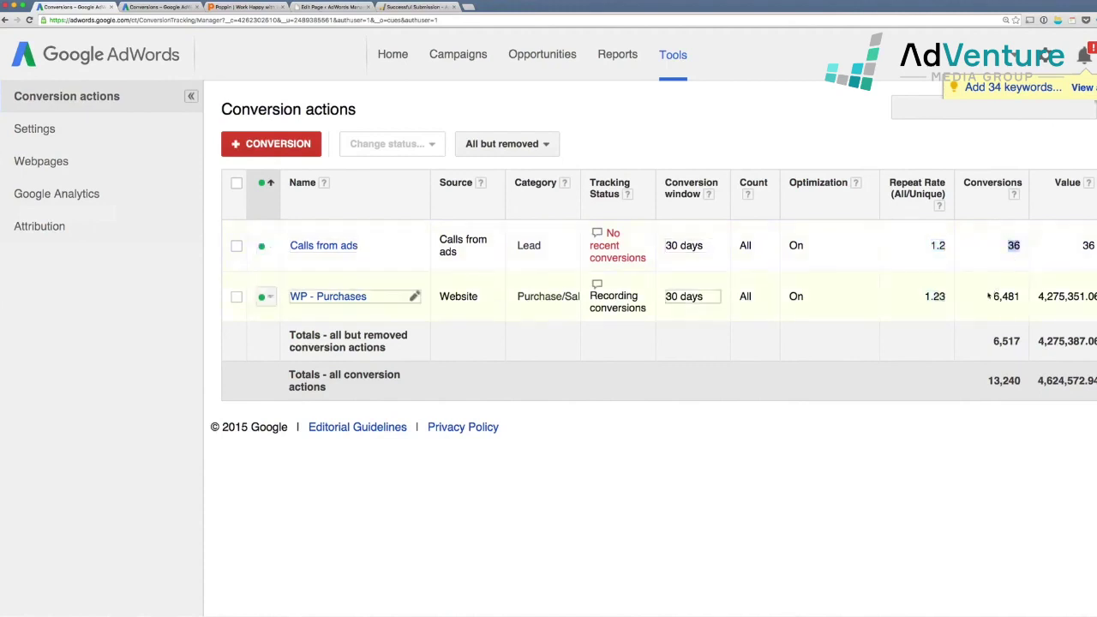
drag(989, 296, 1026, 300)
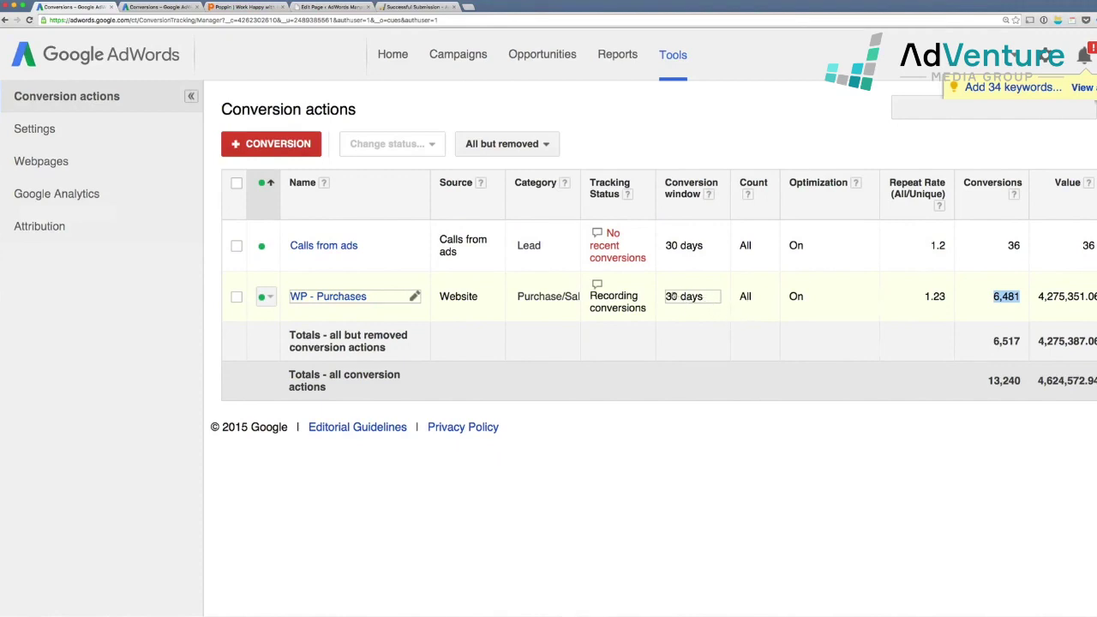
Change the WP - Purchases conversion window to 90 days and save it
click(697, 302)
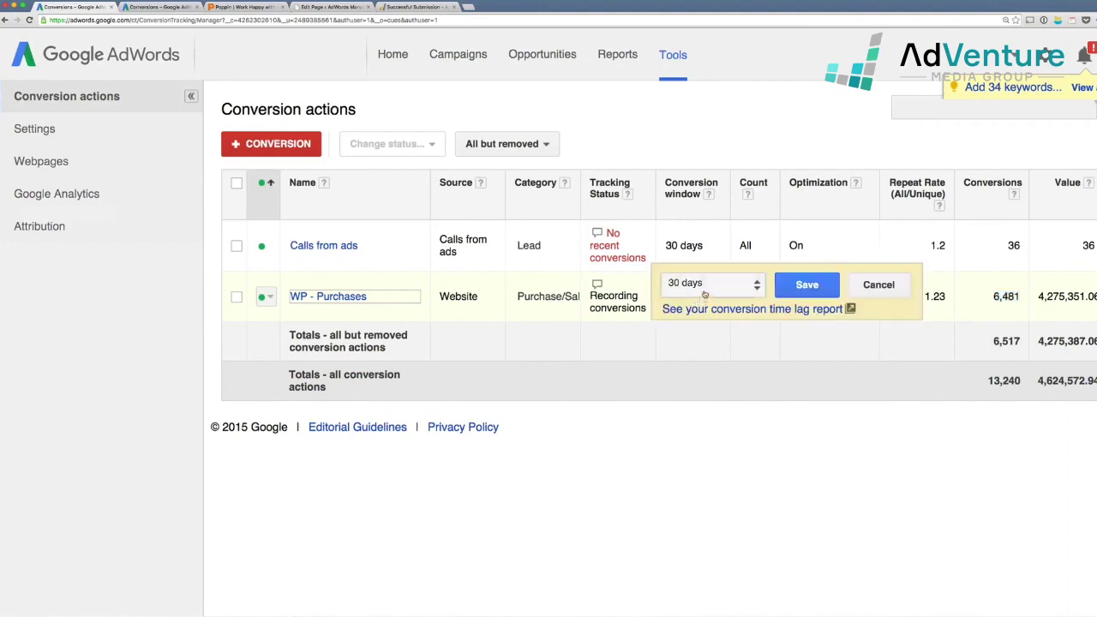
click(704, 288)
click(695, 336)
click(807, 285)
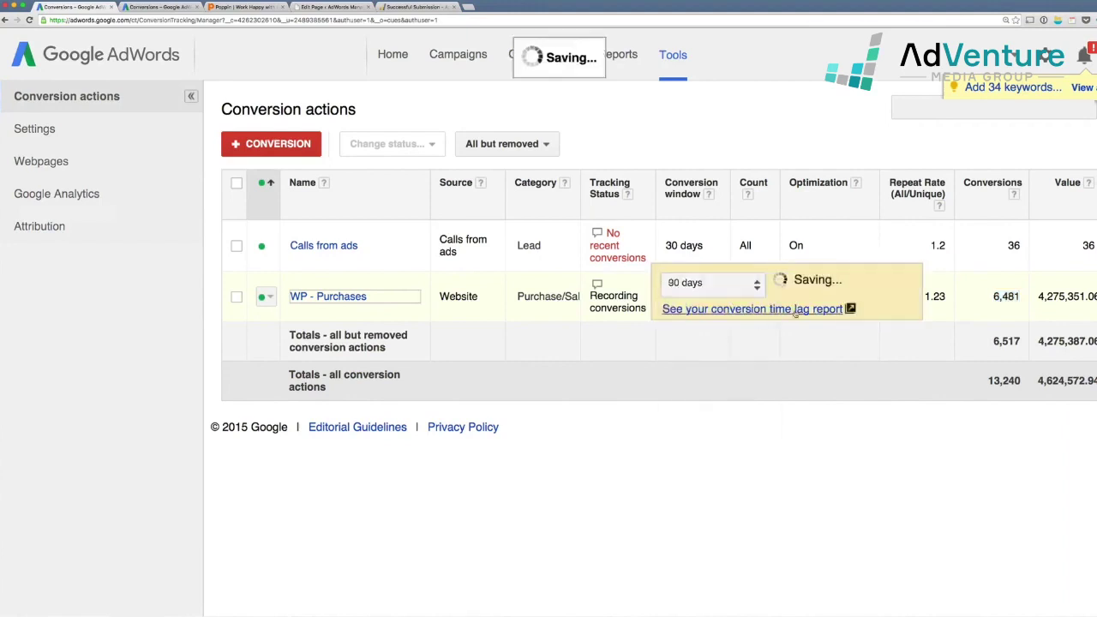
click(873, 440)
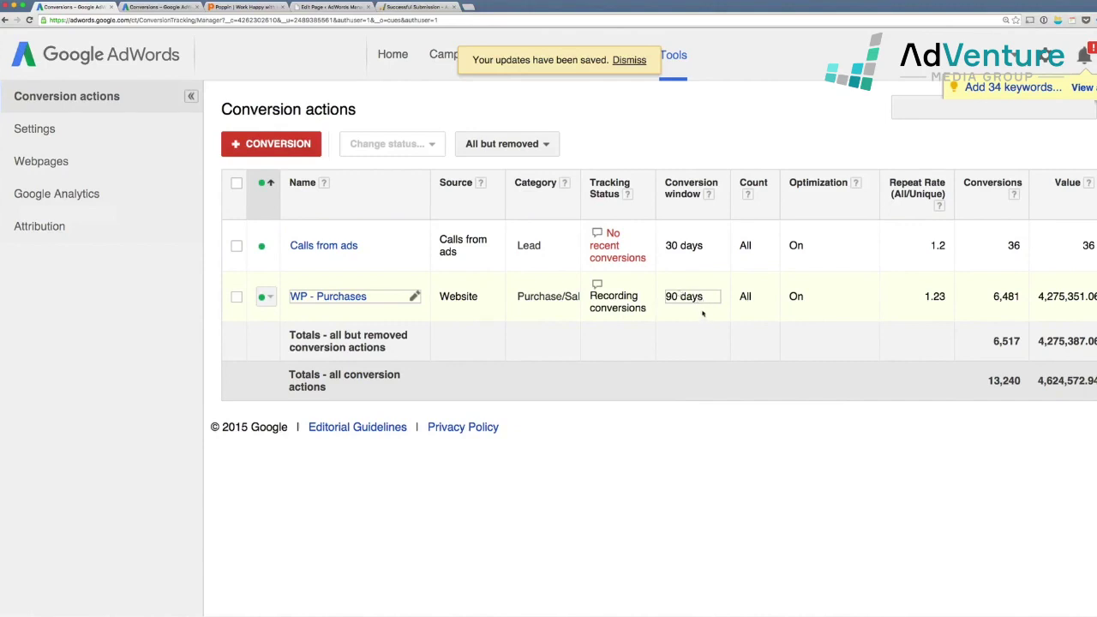
click(686, 300)
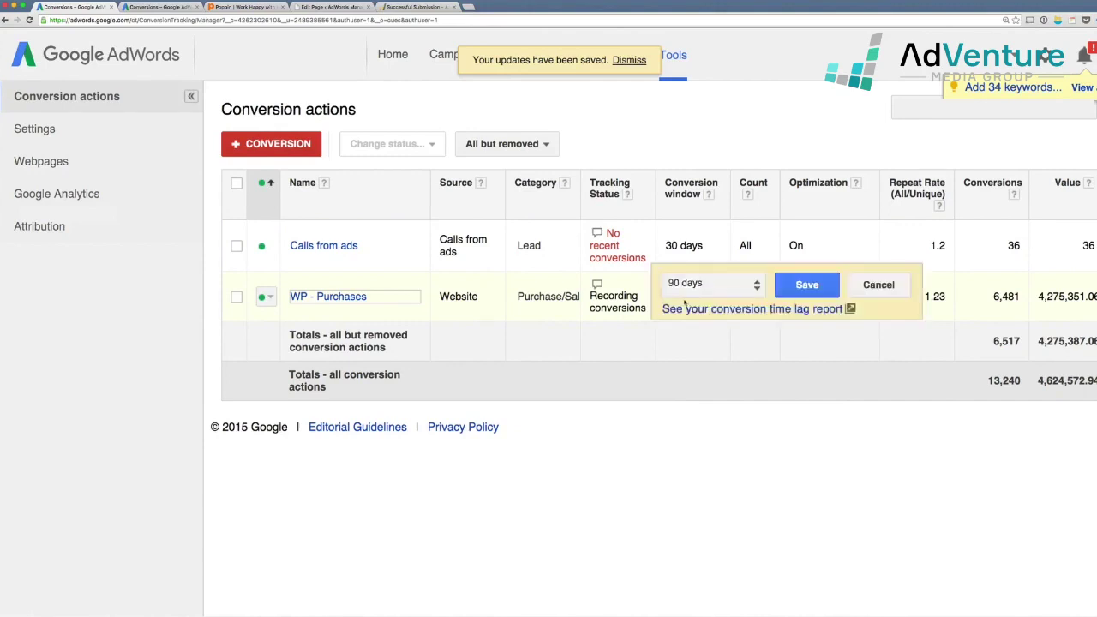
click(695, 289)
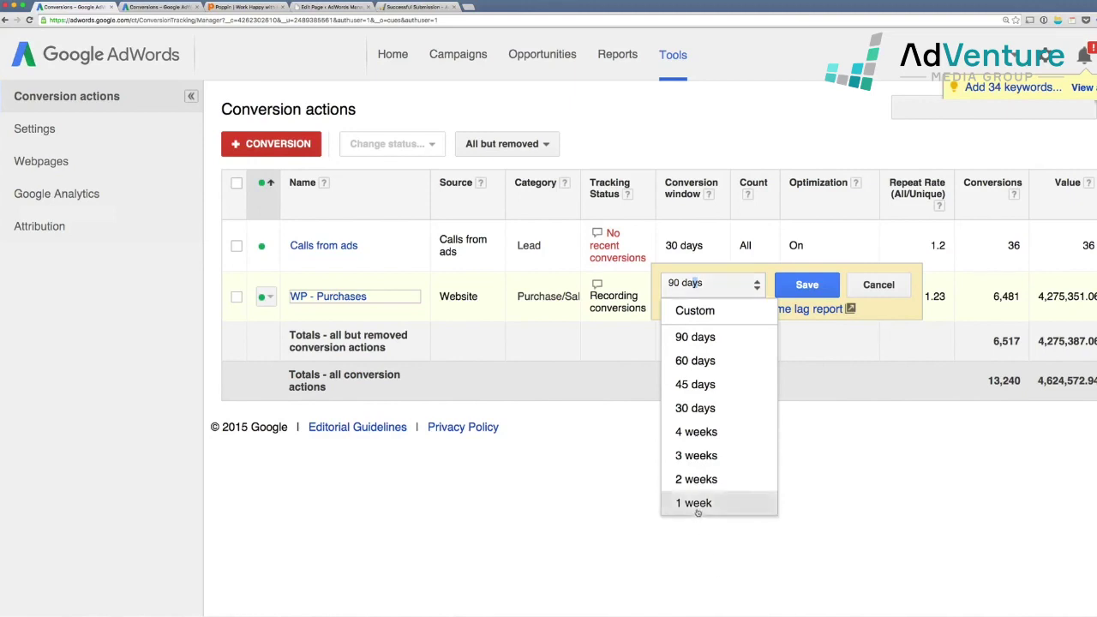
click(710, 340)
click(796, 289)
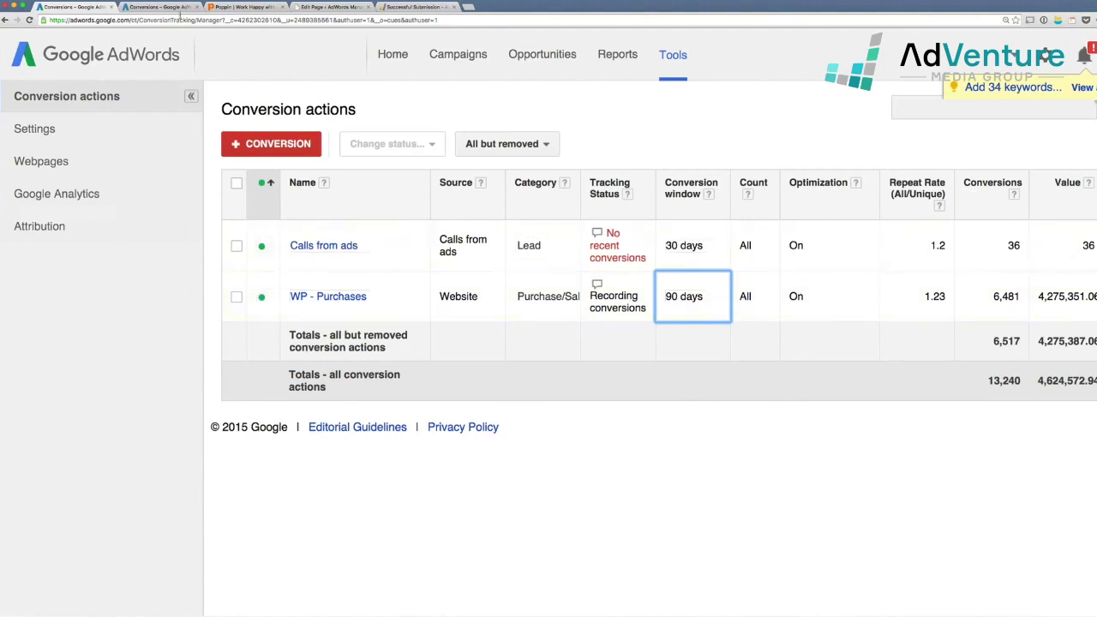
Cancel the new conversion action to return to the Conversion actions list showing Contact Us Form Submission
key(ctrl+Tab)
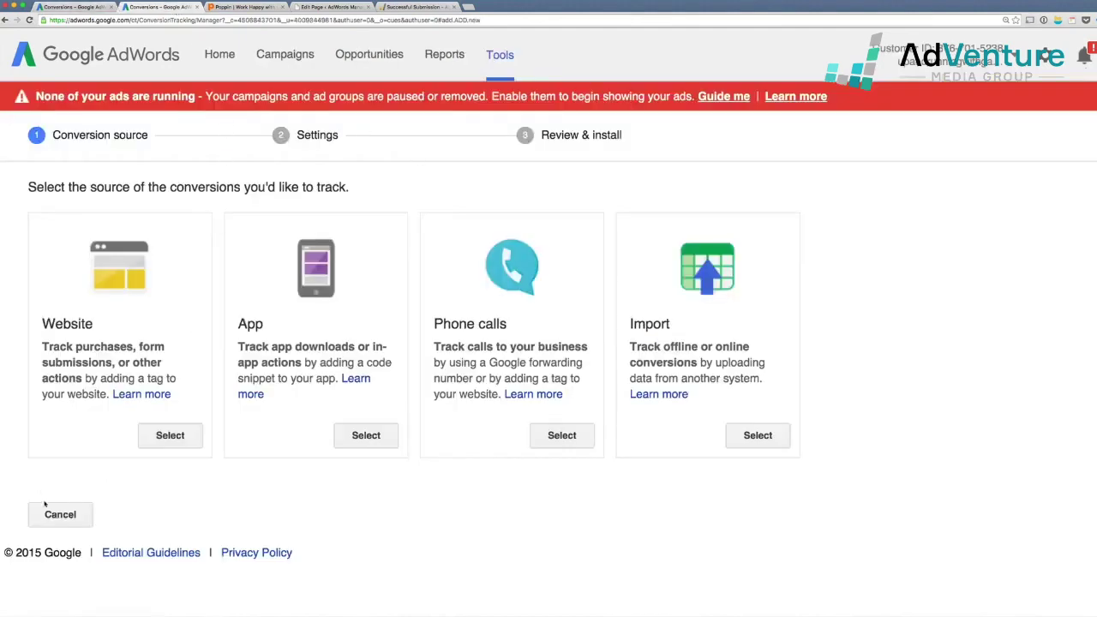
click(60, 514)
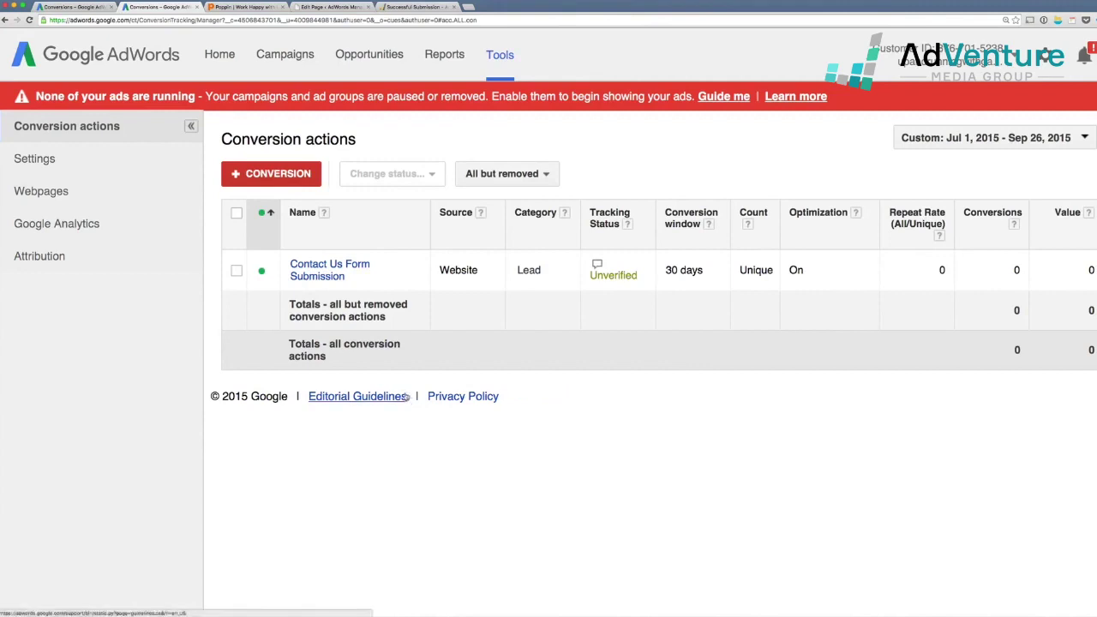